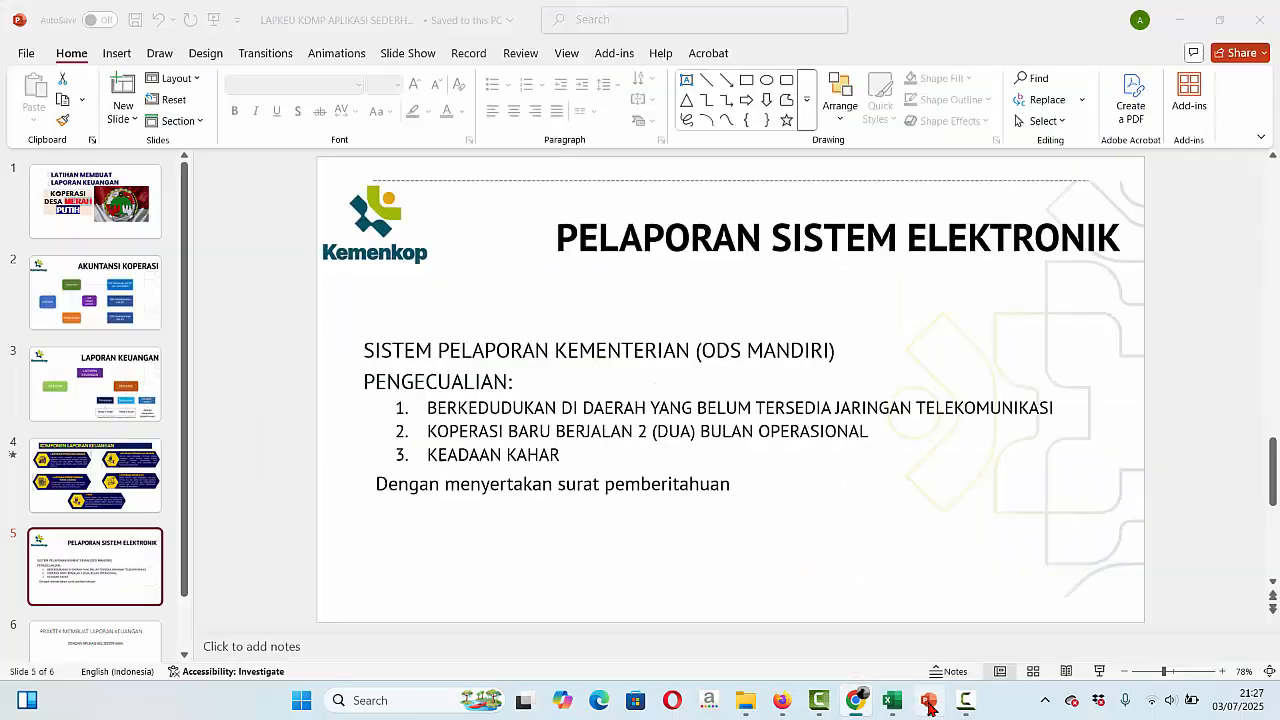
# Show the PowerPoint slide "PRAKTEK MEMBUAT LAPORAN KEUANGAN" and switch to the Excel workbook APLIKASI KOPDES MP-VYT7-3725
pyautogui.click(928, 700)
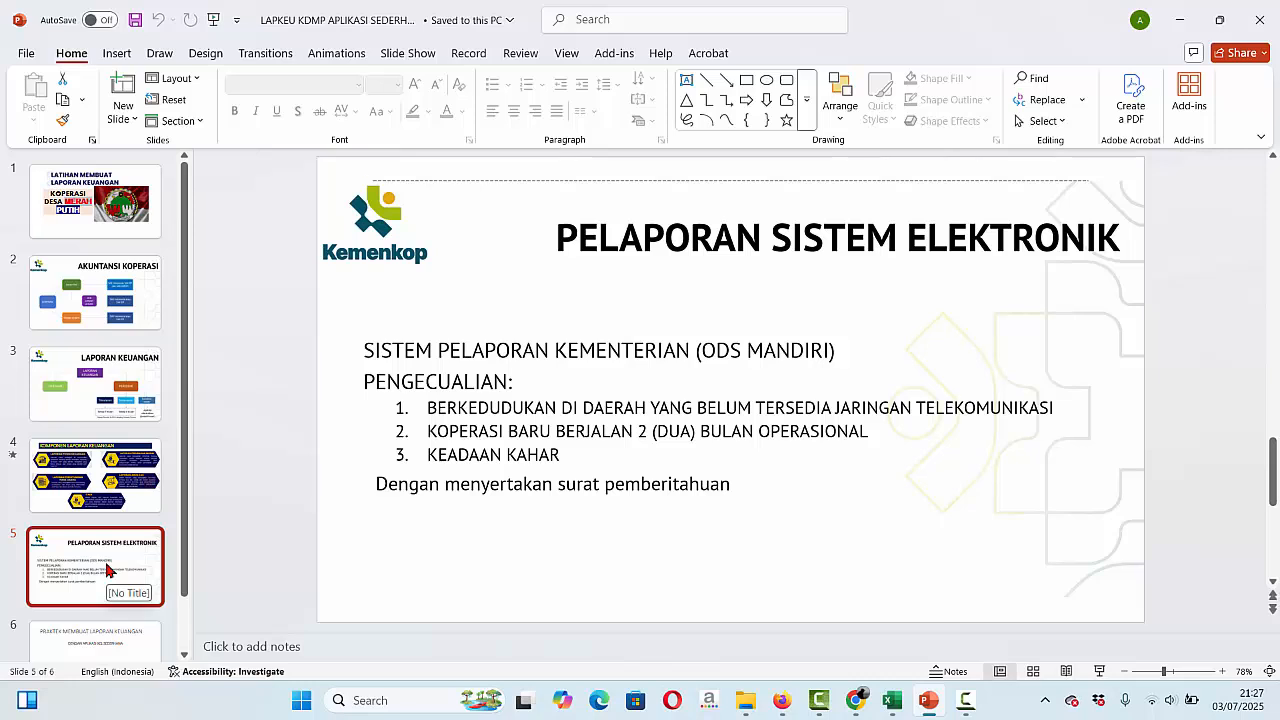
pyautogui.click(97, 645)
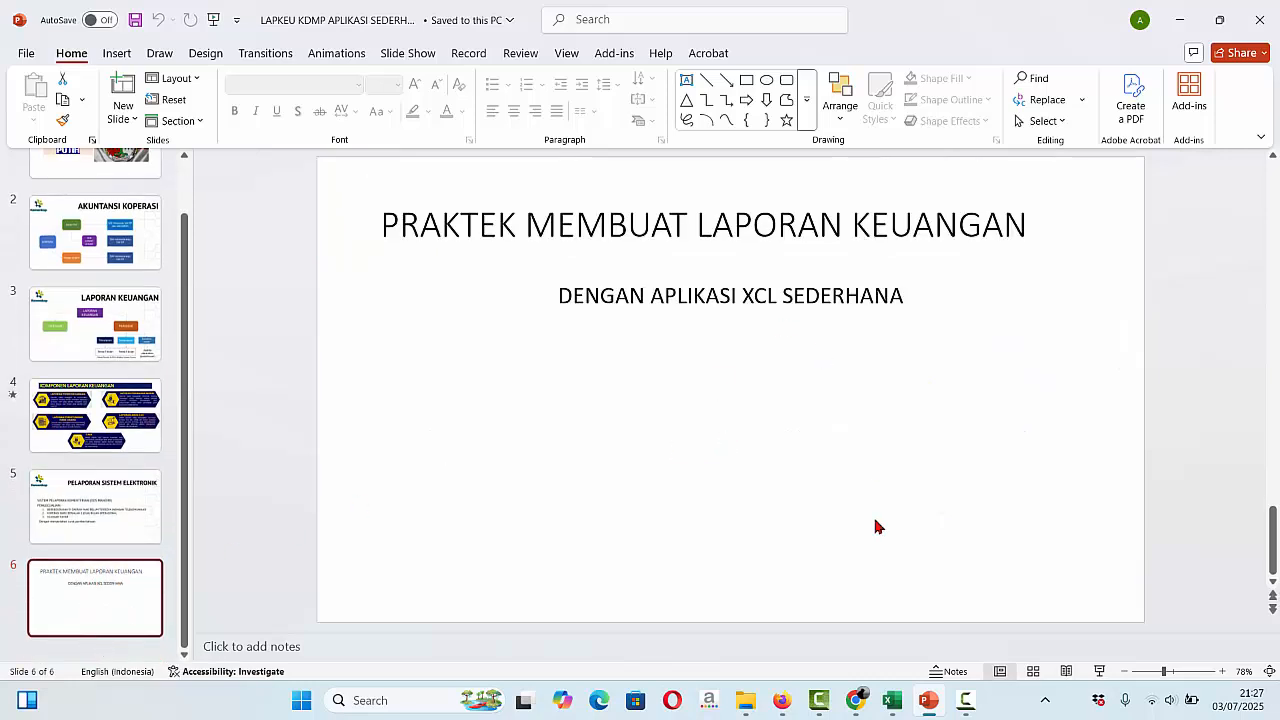
pyautogui.click(893, 700)
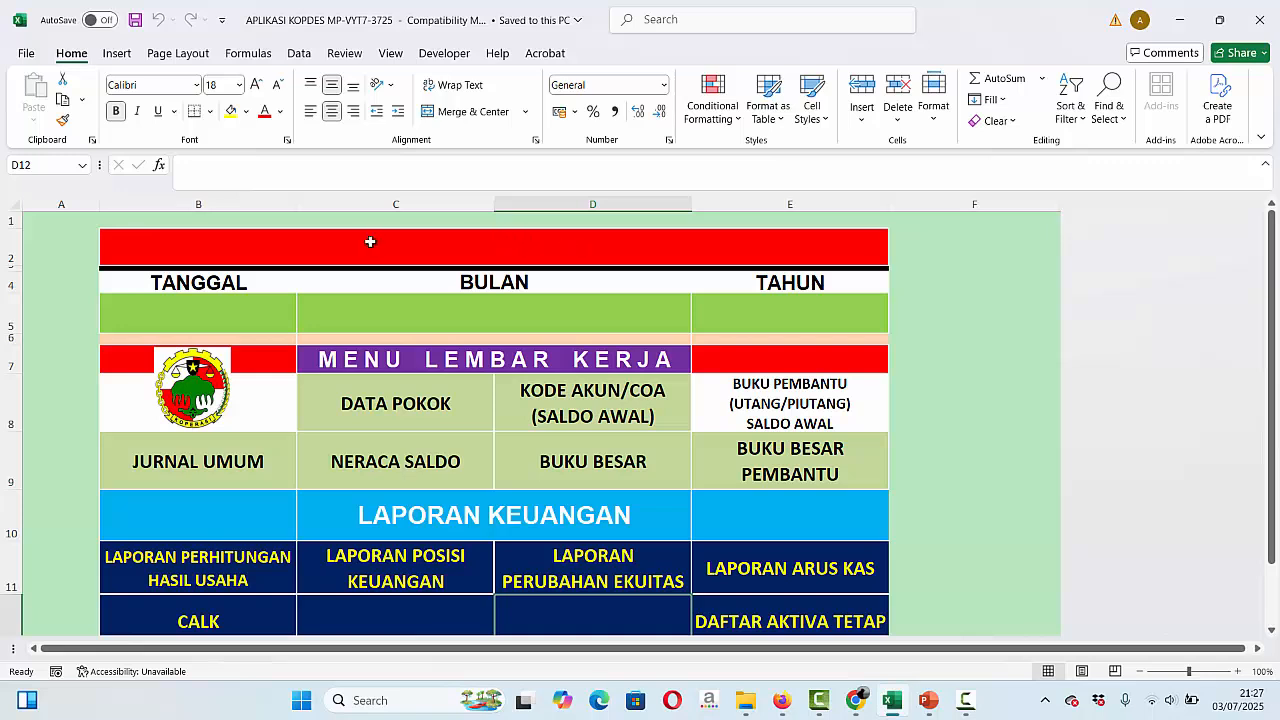
# Enter "KOPDES MP BANTARSARI /USP" as the cooperative name in the red title banner of the home sheet
pyautogui.click(474, 246)
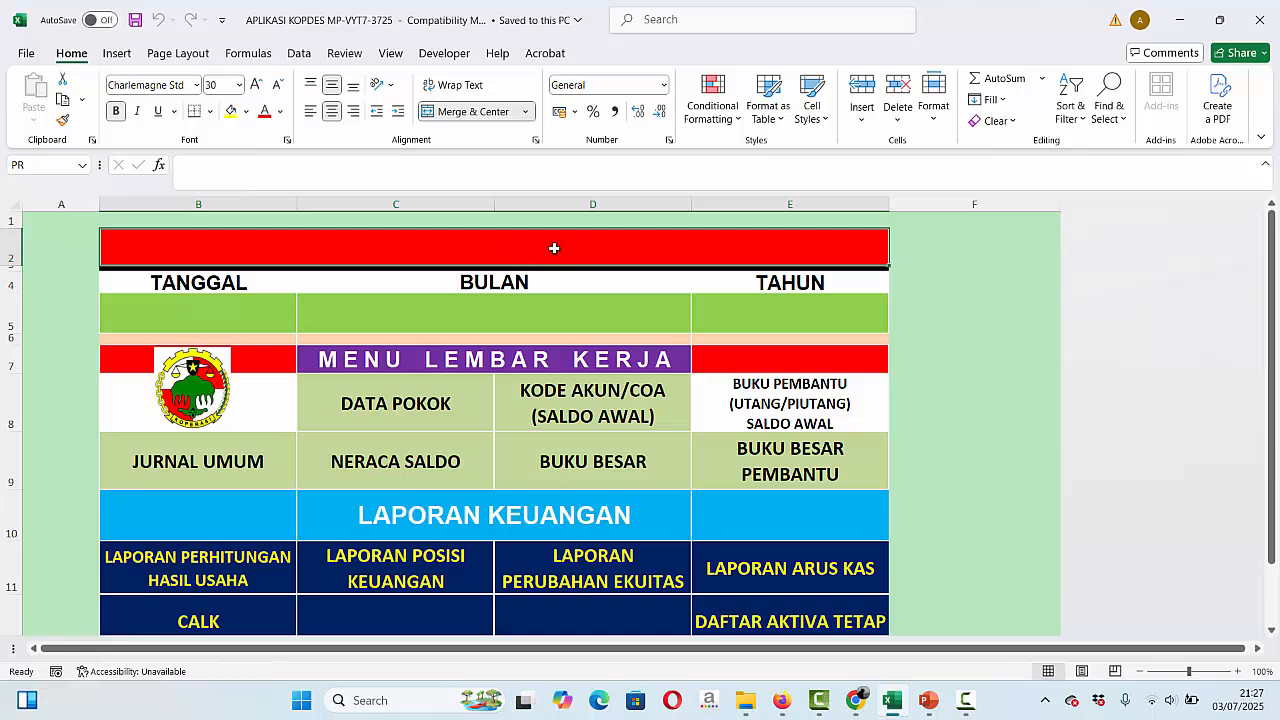
pyautogui.press('capslock')
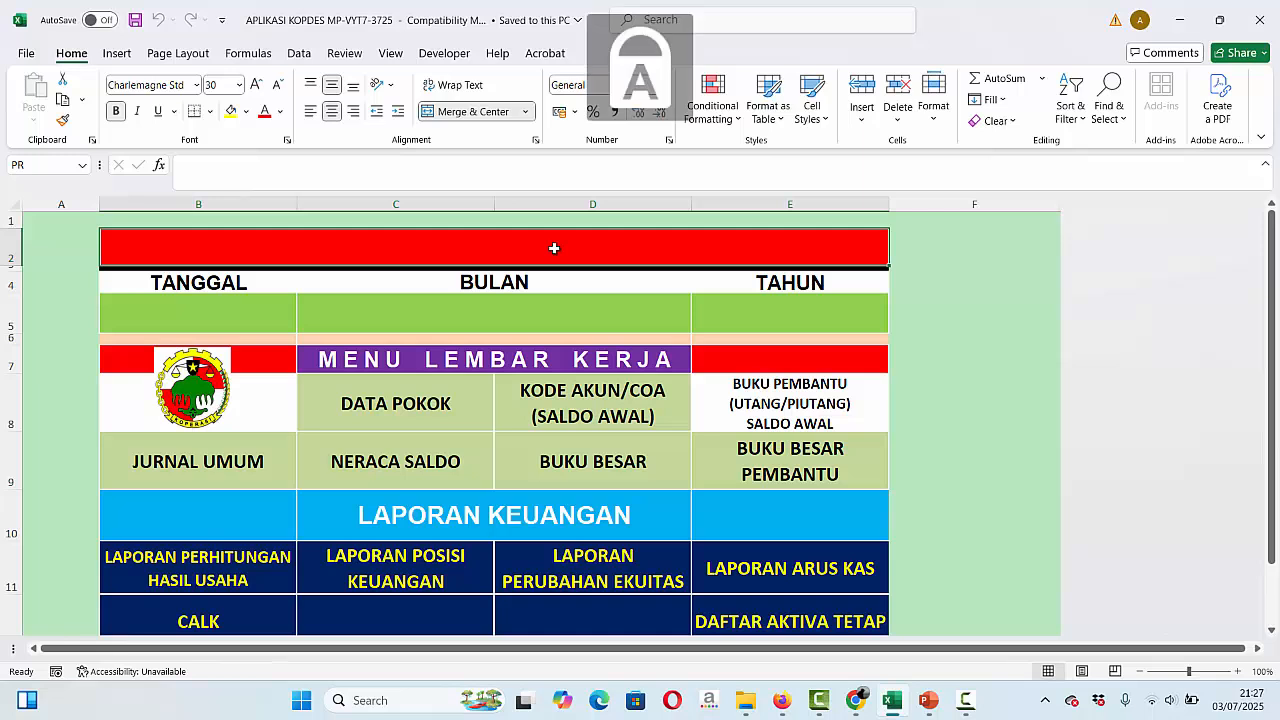
pyautogui.write('KOPDES')
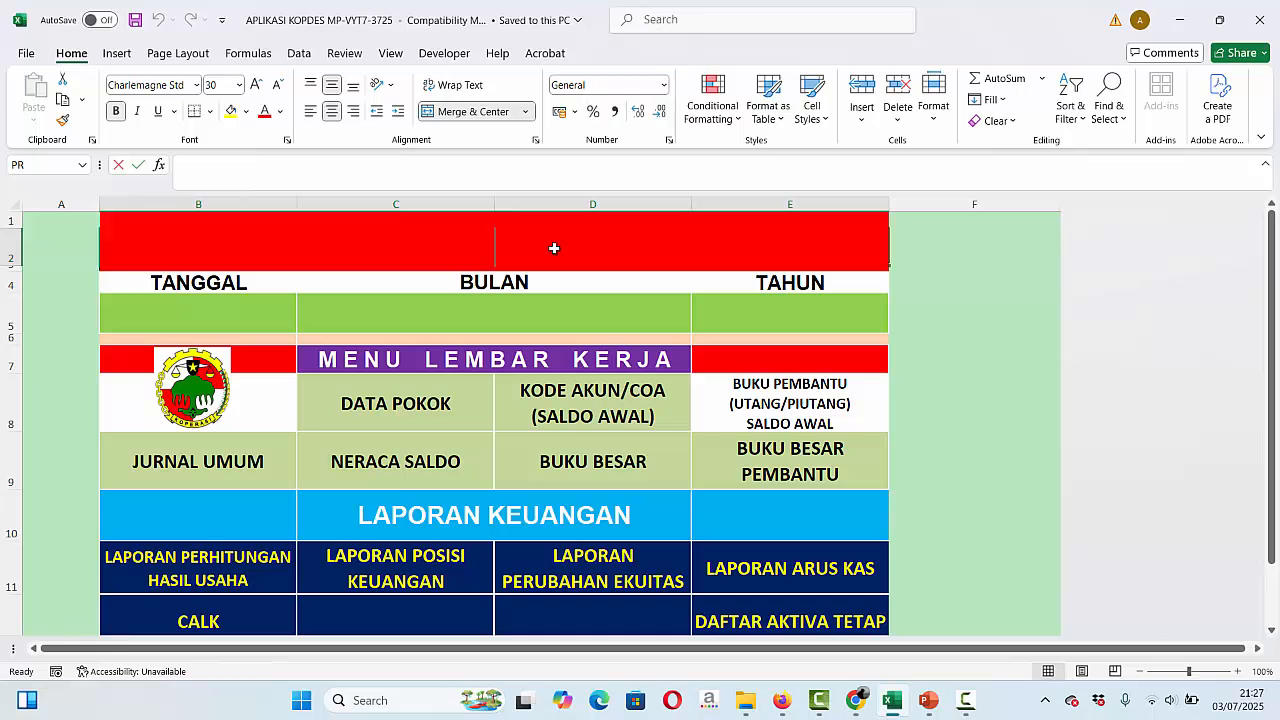
pyautogui.write(' MP')
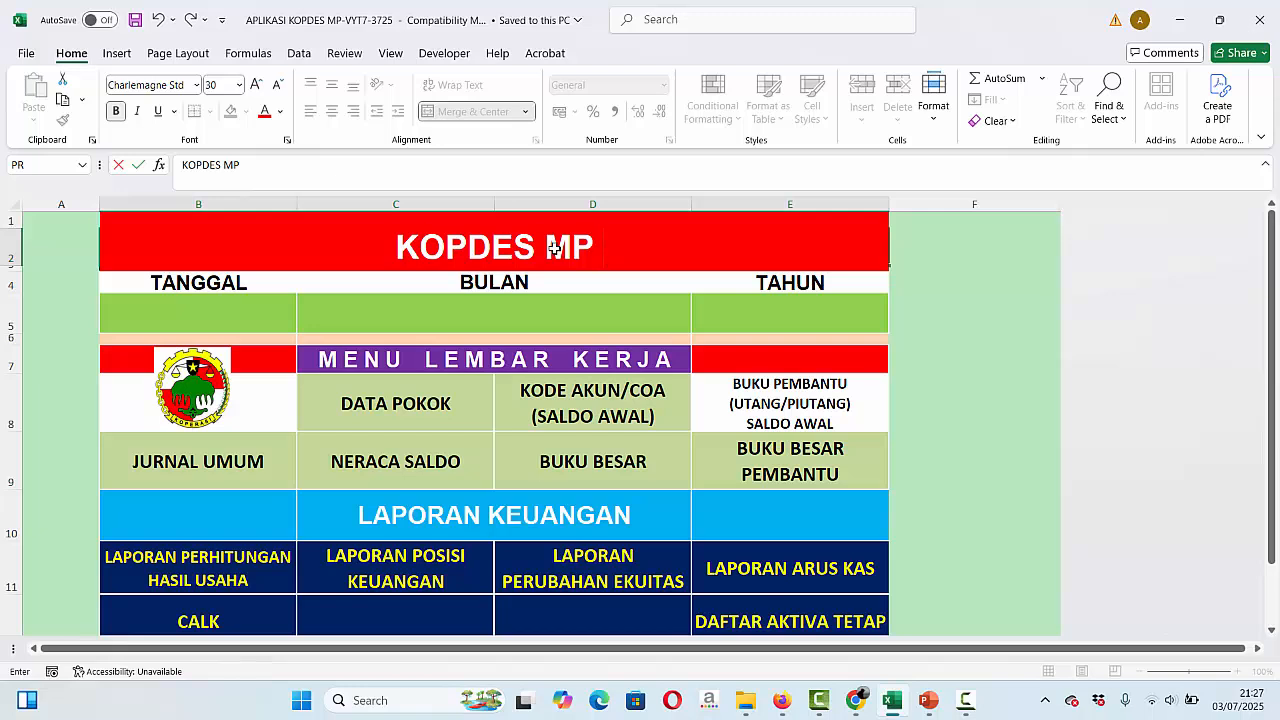
pyautogui.write(' BANTARSAR')
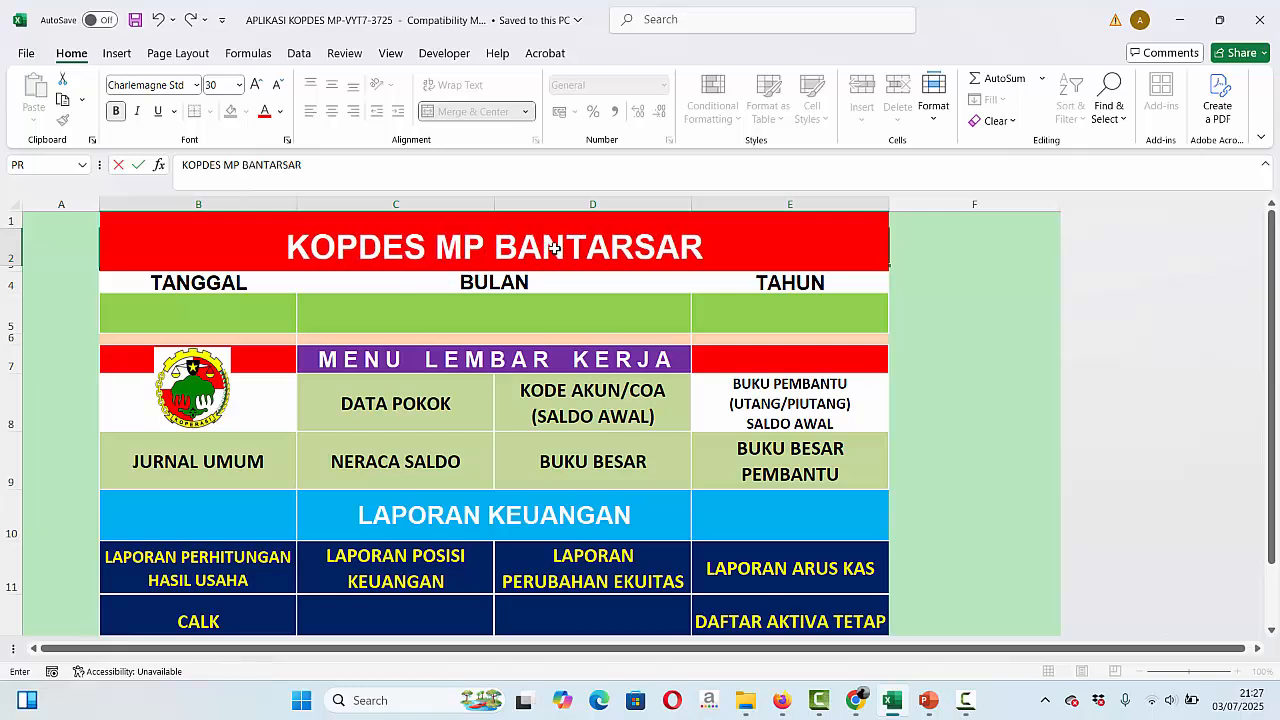
pyautogui.write('I /')
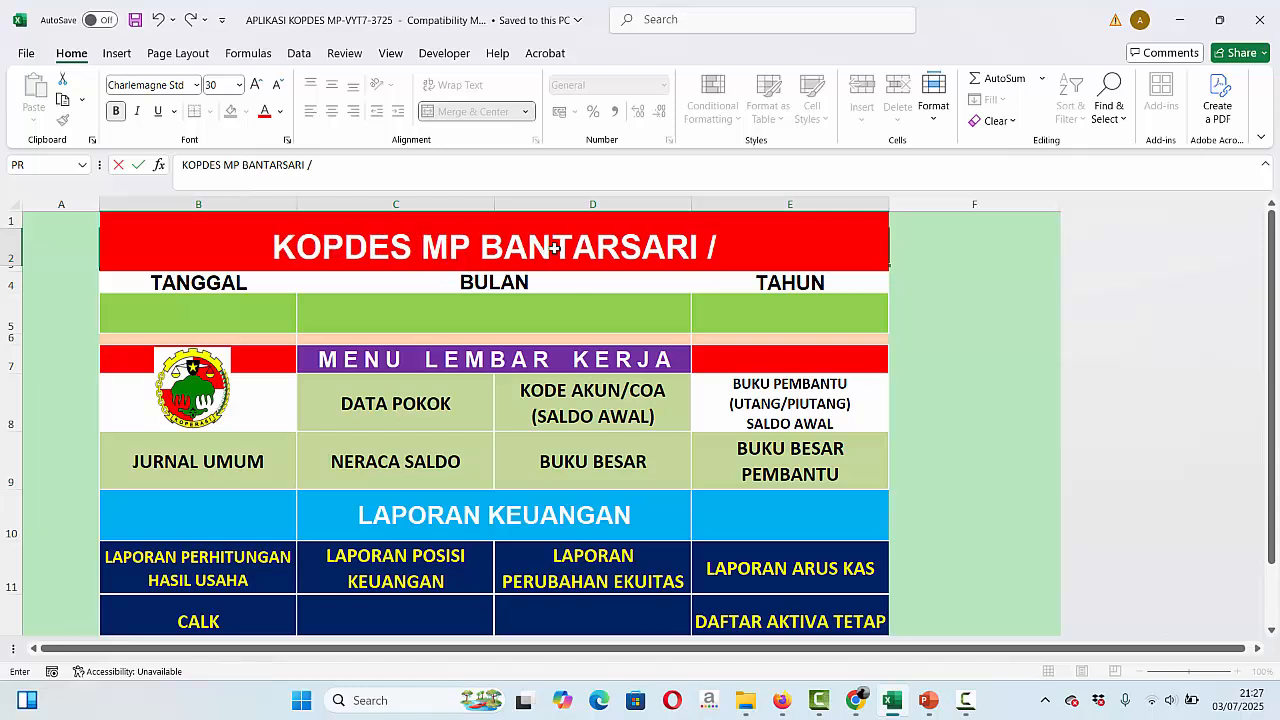
pyautogui.write('USP')
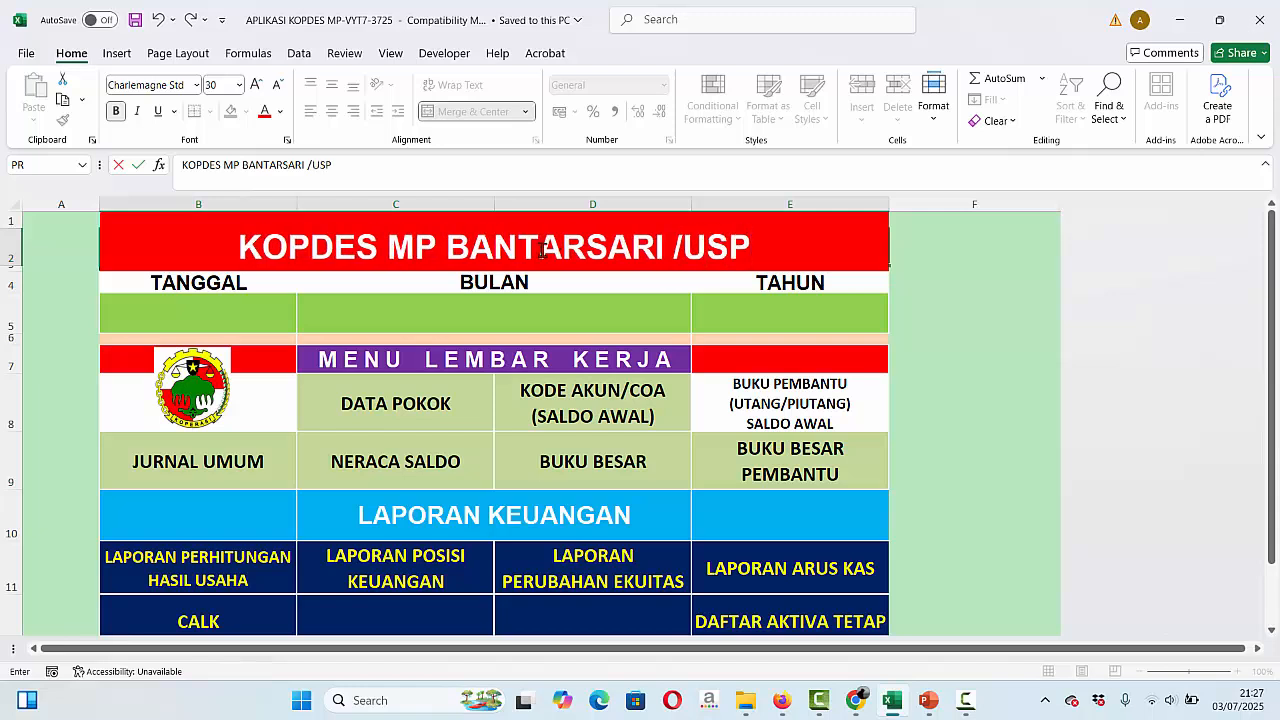
# Set the report date on the home sheet to Tanggal 30, Bulan JANUARI and Tahun 2025
pyautogui.click(240, 311)
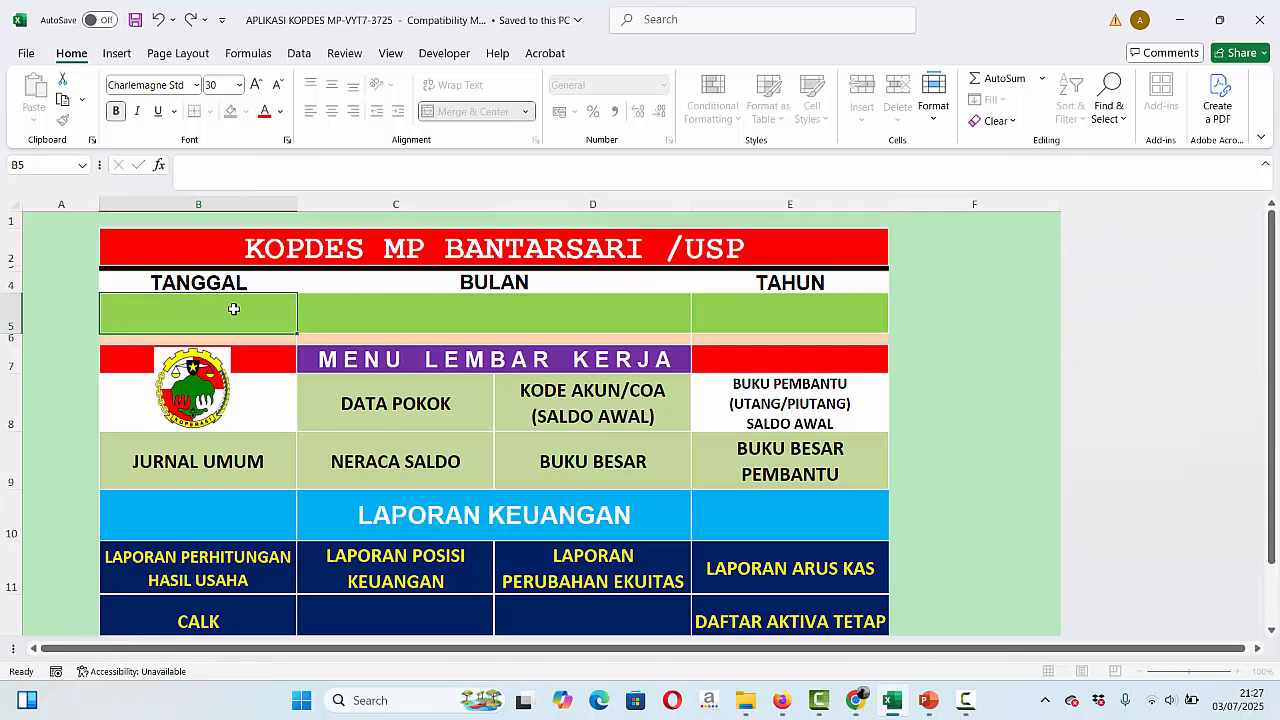
pyautogui.write('30')
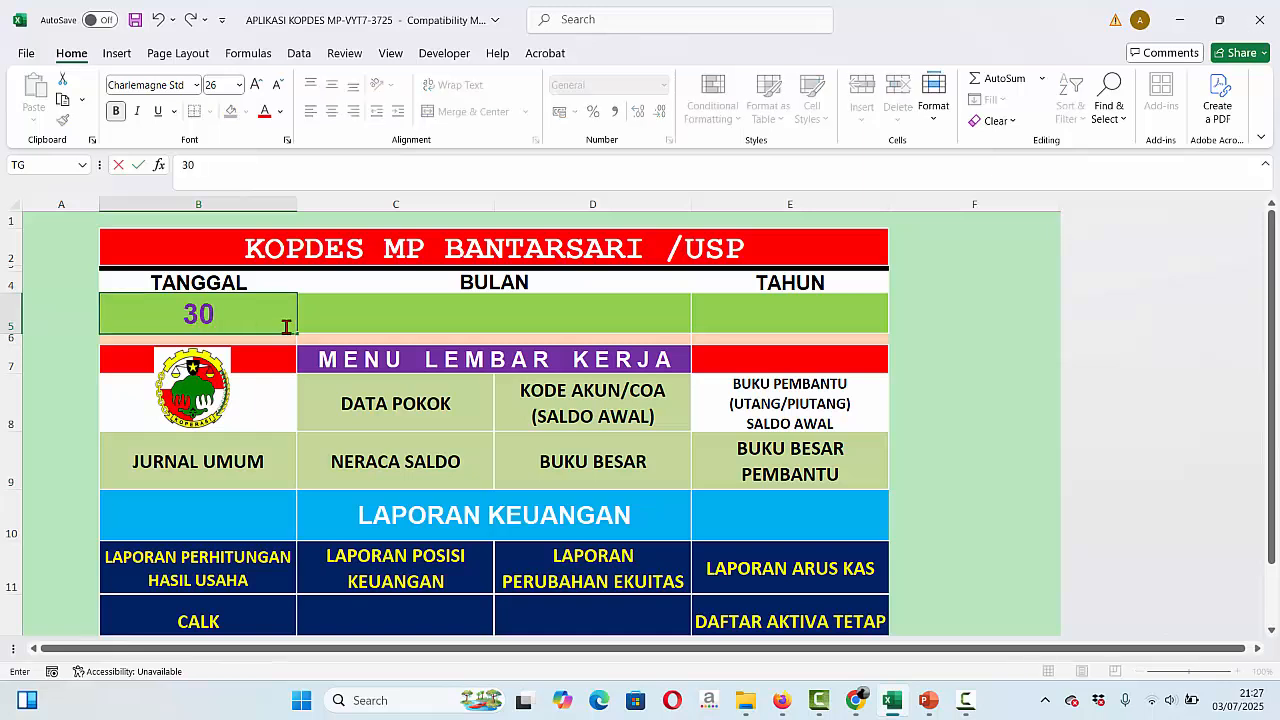
pyautogui.click(515, 318)
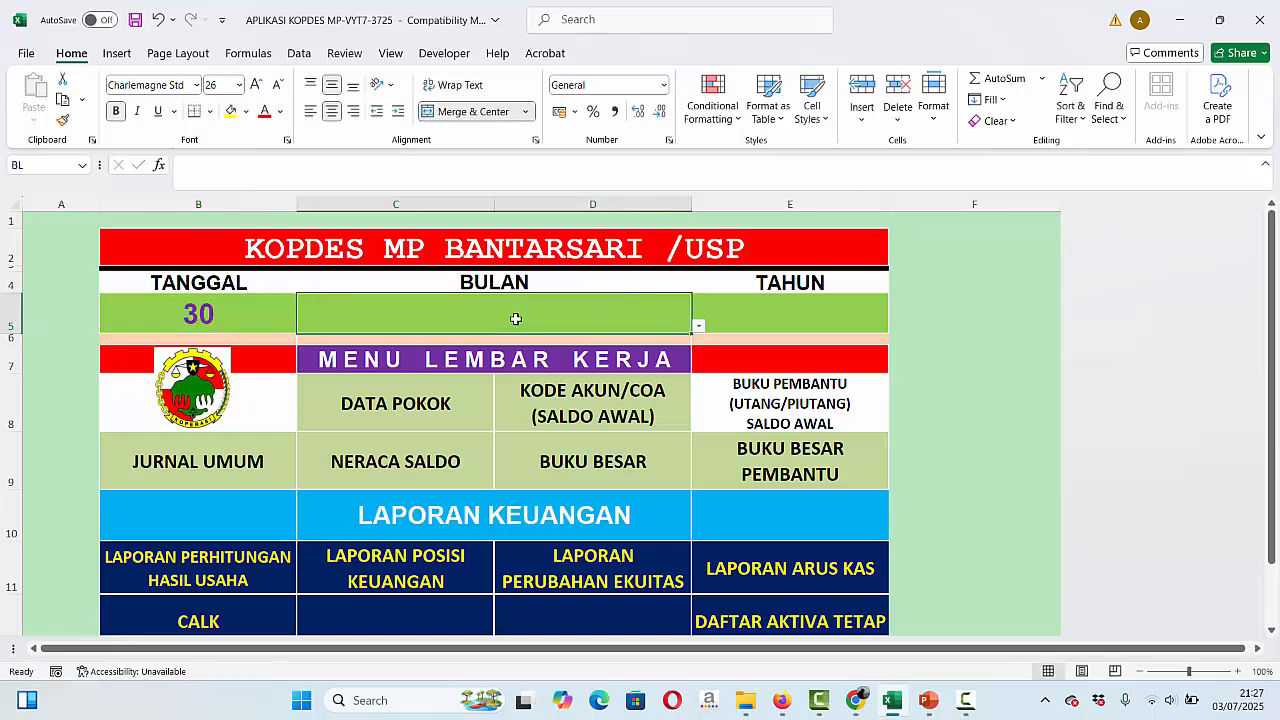
pyautogui.click(698, 331)
pyautogui.click(400, 343)
pyautogui.click(798, 319)
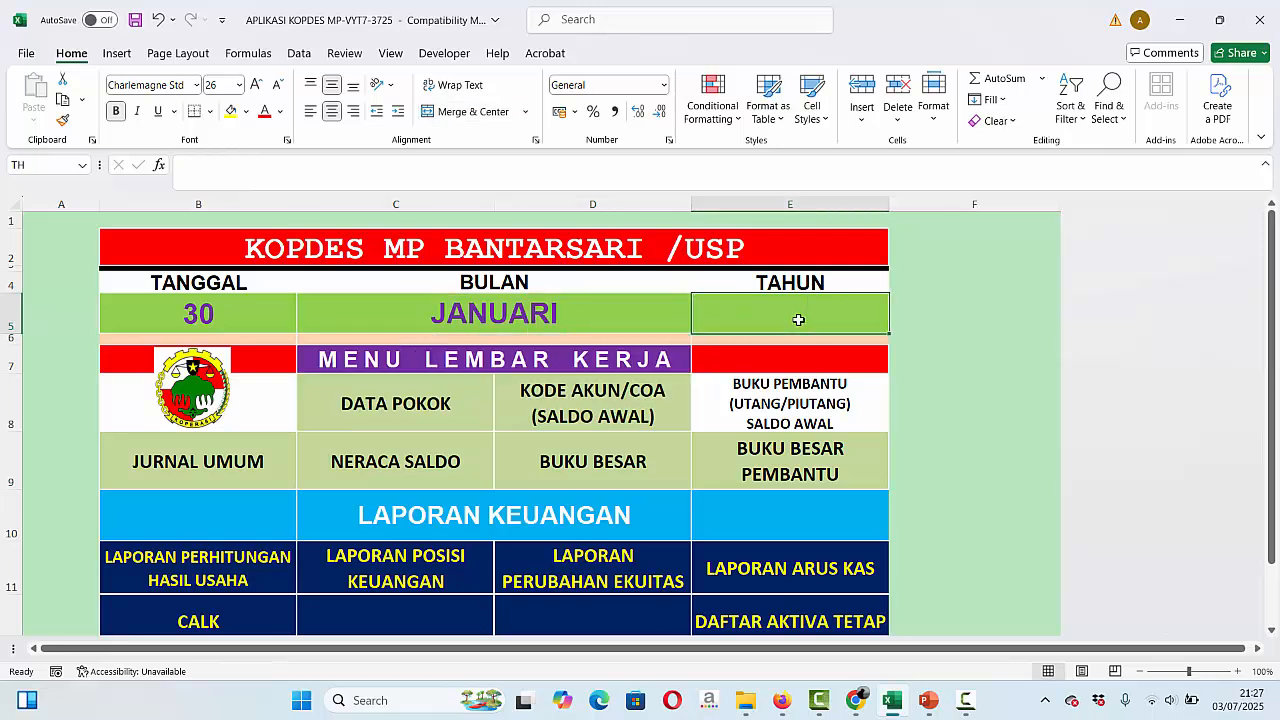
pyautogui.write('2025')
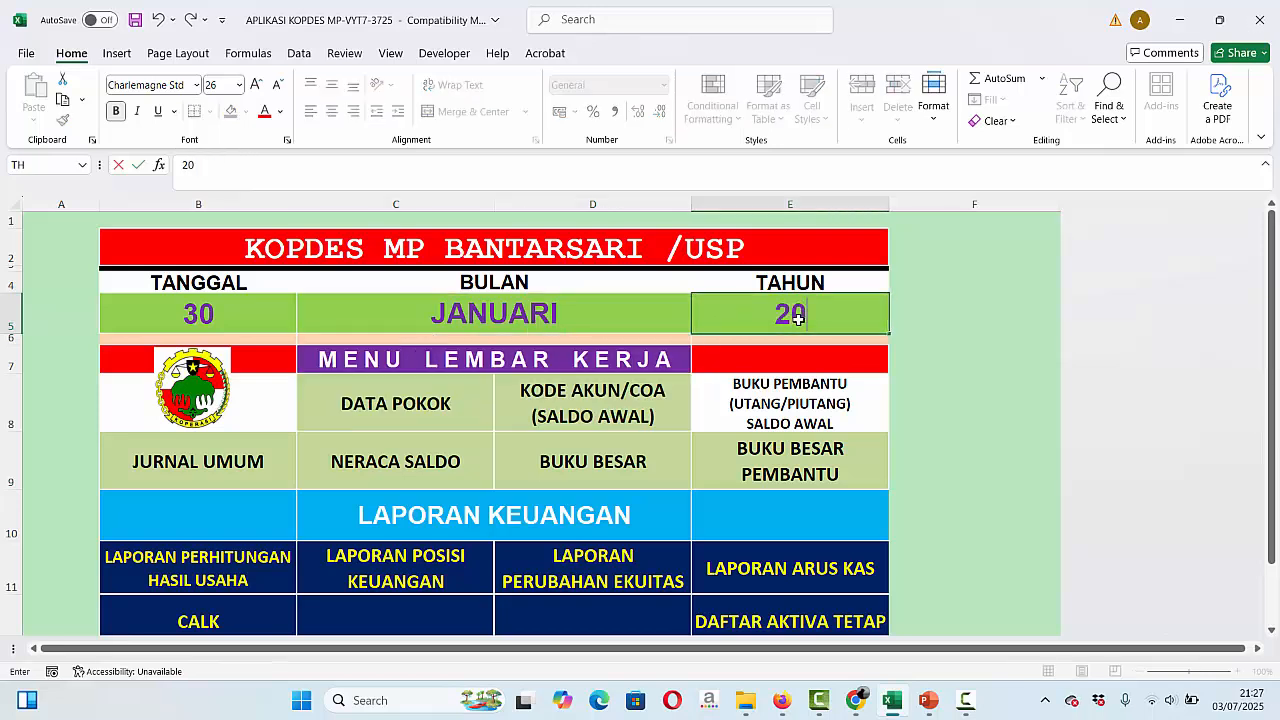
pyautogui.click(954, 402)
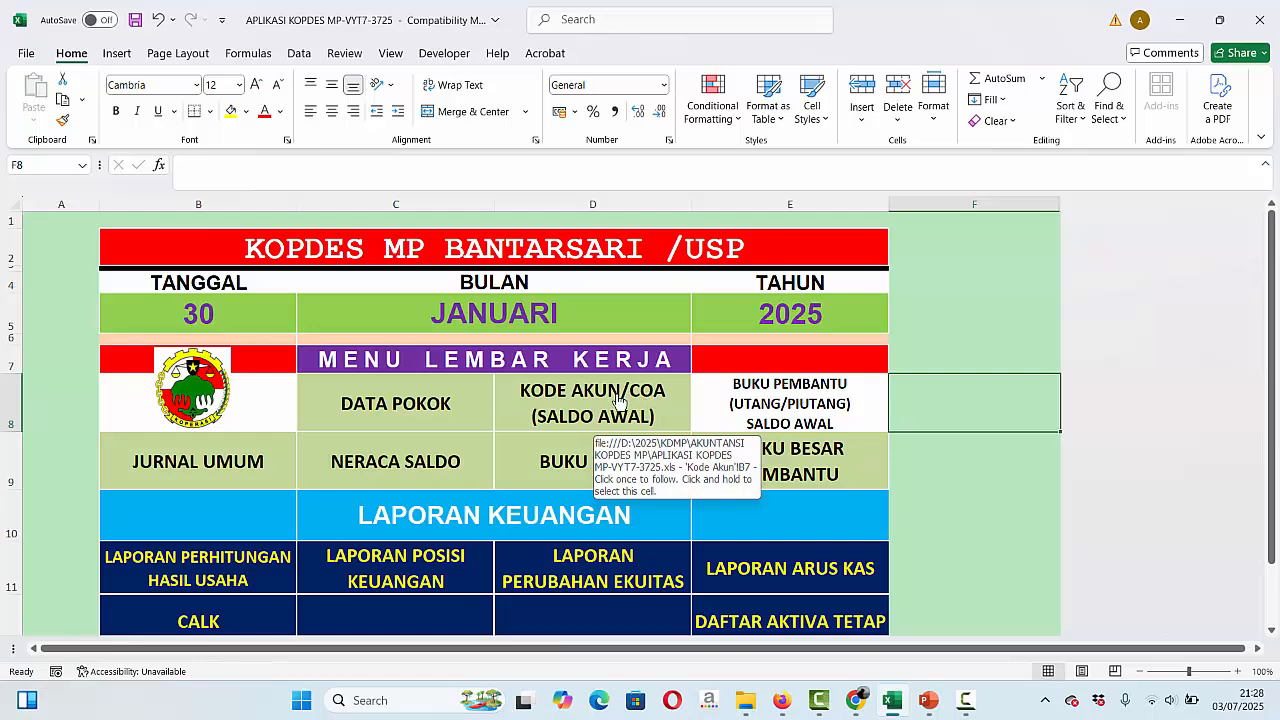
# Fill in the Data Pokok sheet with Desa Bantarsari, Kecamatan Pamarican and Kabupaten Ciamis
pyautogui.click(395, 393)
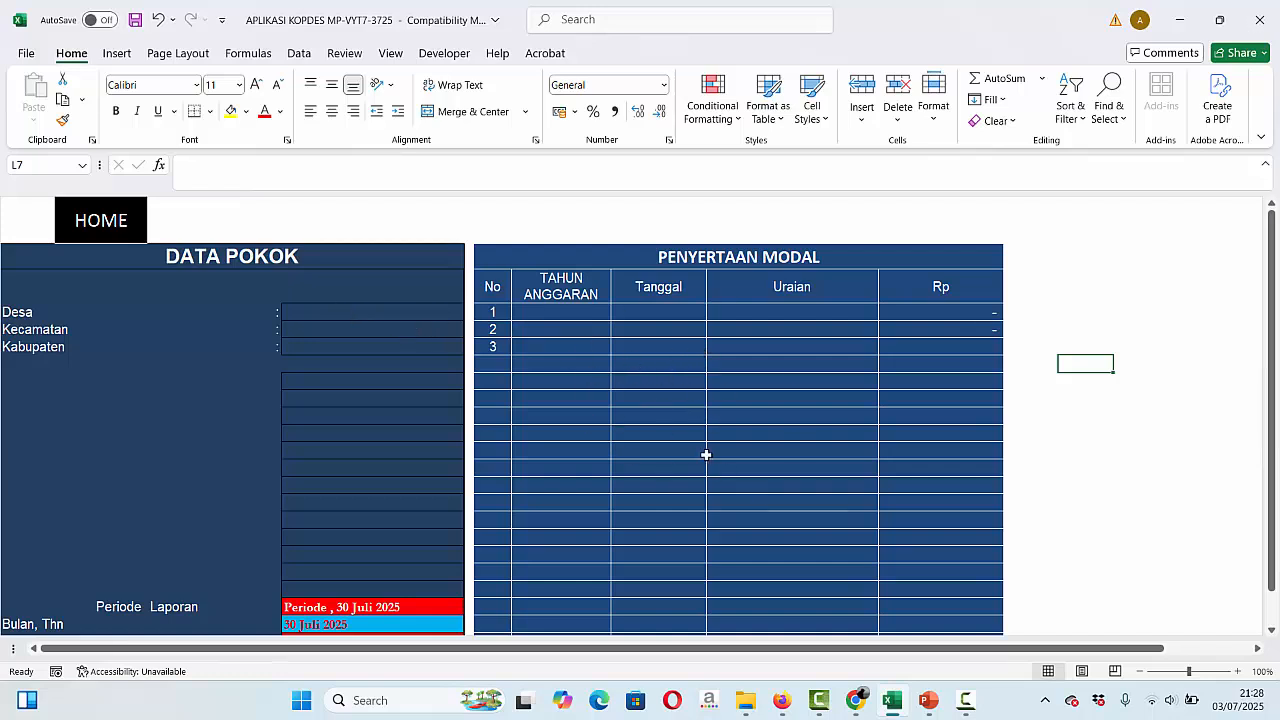
pyautogui.click(371, 312)
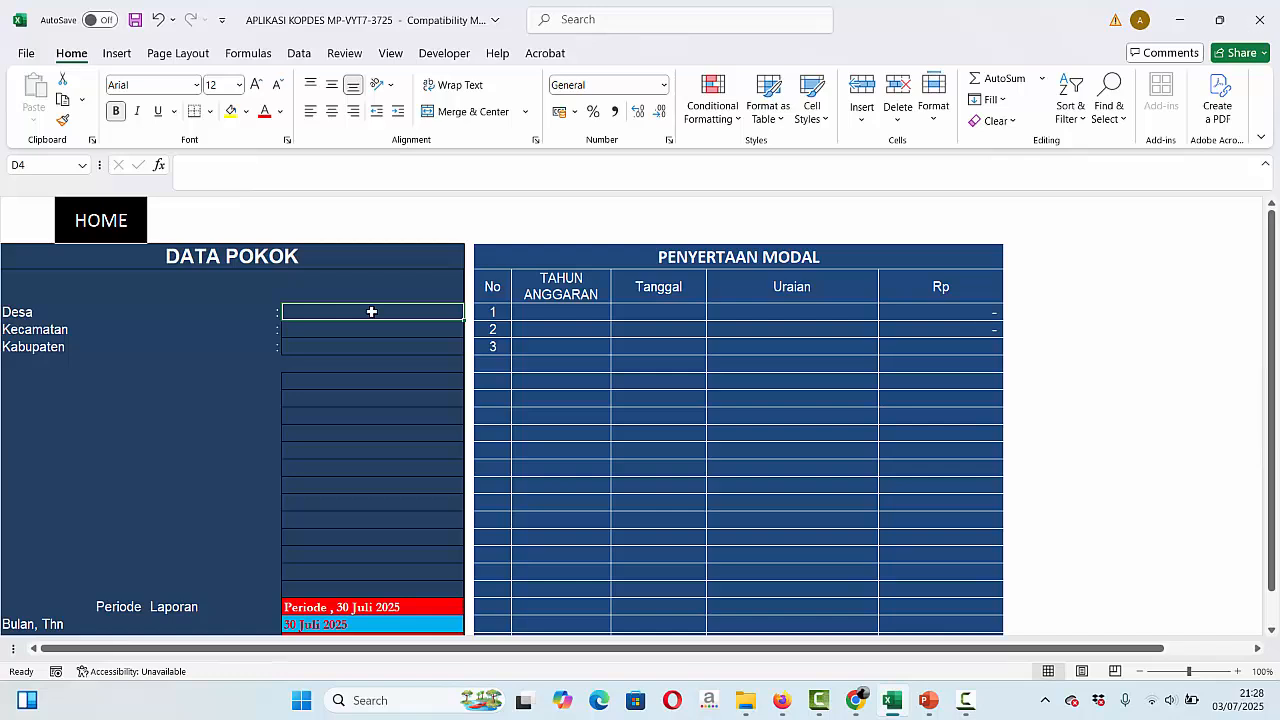
pyautogui.write('bA')
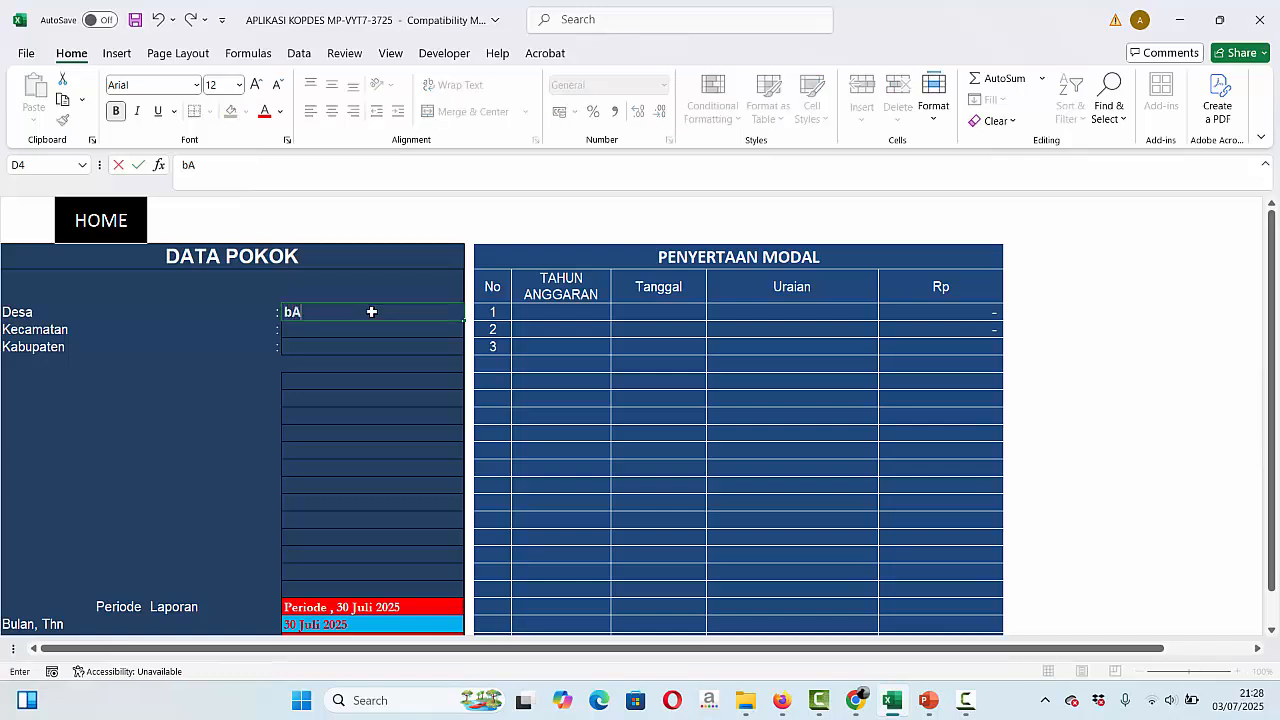
pyautogui.press('capslock')
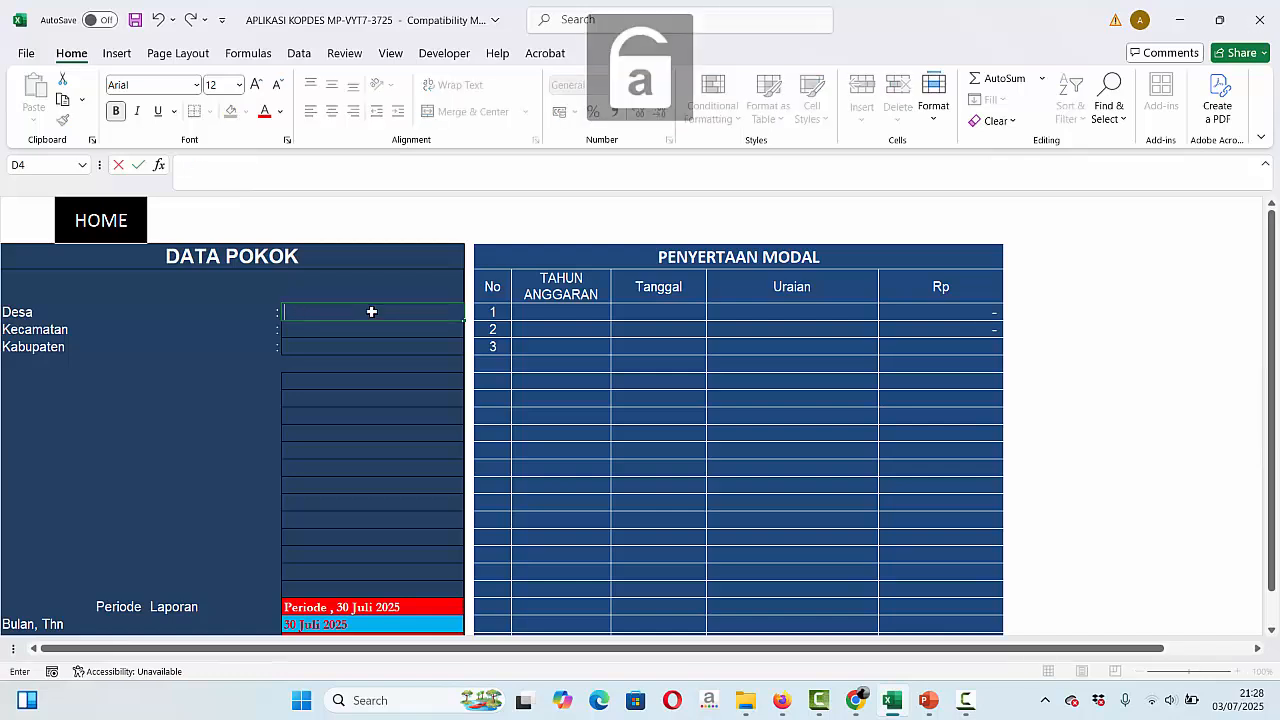
pyautogui.write('bantarsari')
pyautogui.press('Return')
pyautogui.write('Pamarican')
pyautogui.press('Return')
pyautogui.write('Ciamis')
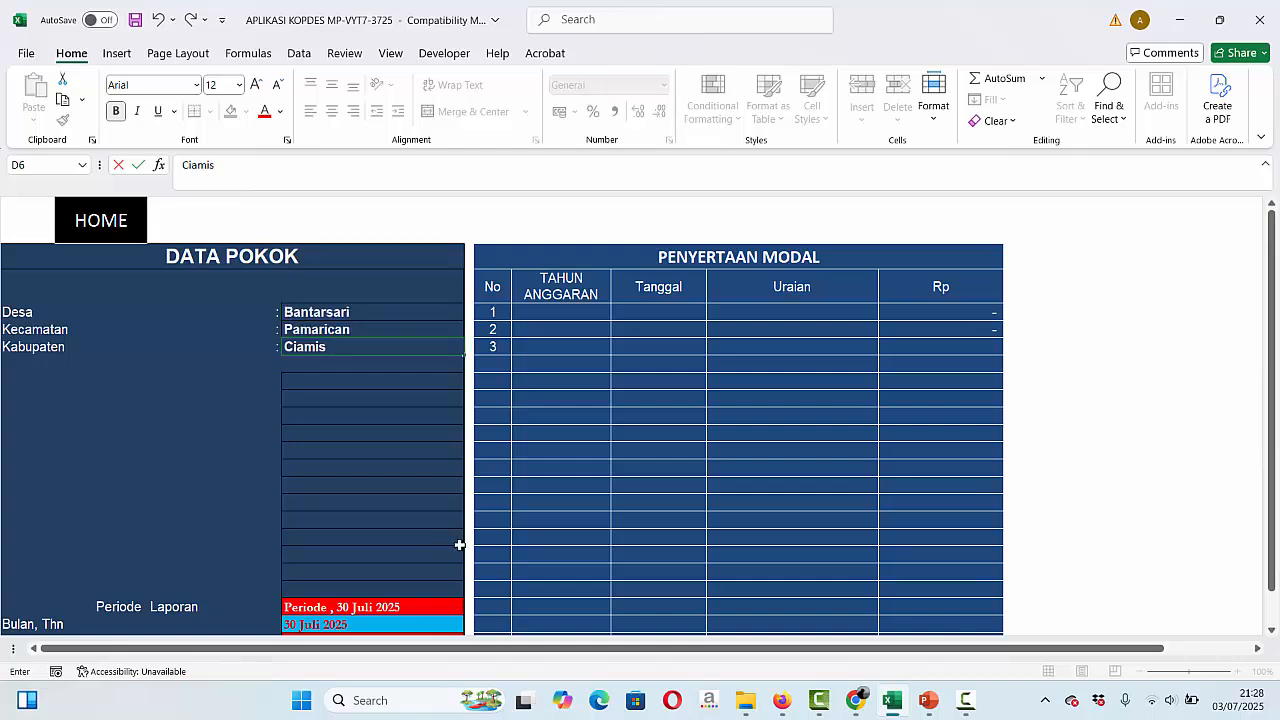
# Examine the report period, month-year and city-date cells near the end of the Data Pokok table
pyautogui.click(364, 535)
pyautogui.press('Down')
pyautogui.press('Down')
pyautogui.press('Down')
pyautogui.press('Down')
pyautogui.press('Down')
pyautogui.press('Down')
pyautogui.press('Down')
pyautogui.press('Down')
pyautogui.press('Down')
pyautogui.press('Down')
pyautogui.press('Down')
pyautogui.press('Down')
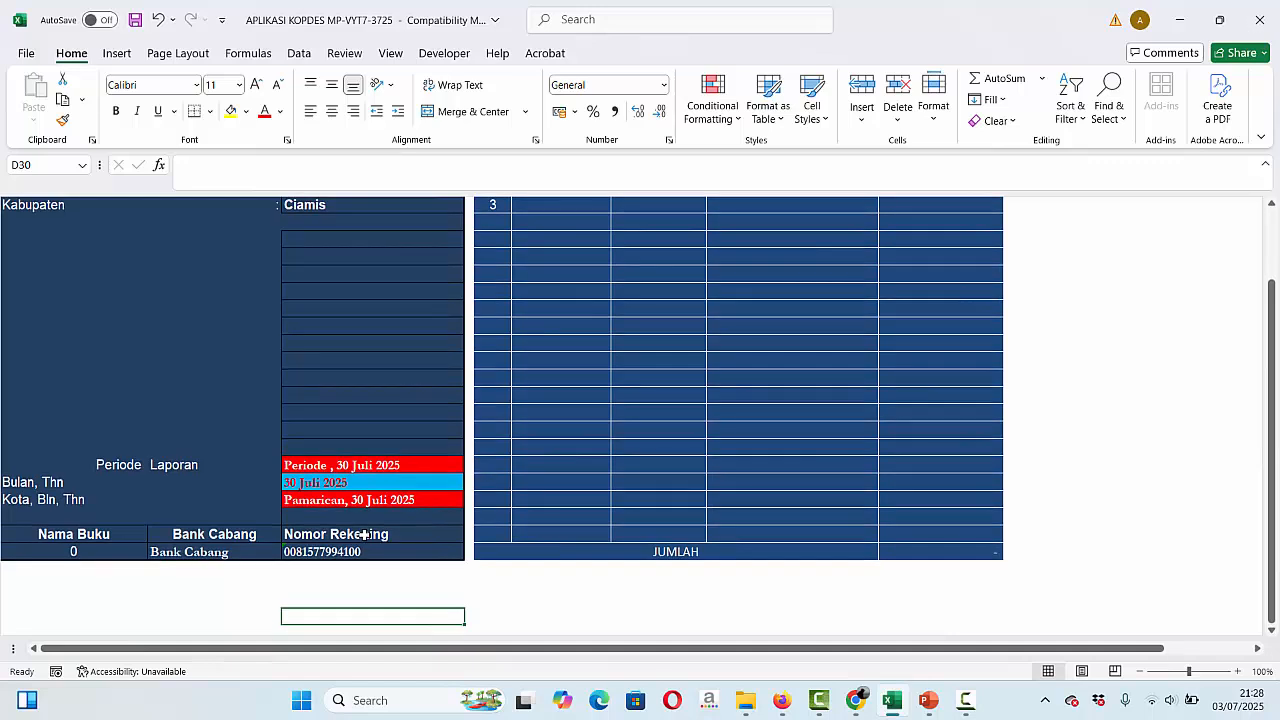
pyautogui.click(343, 482)
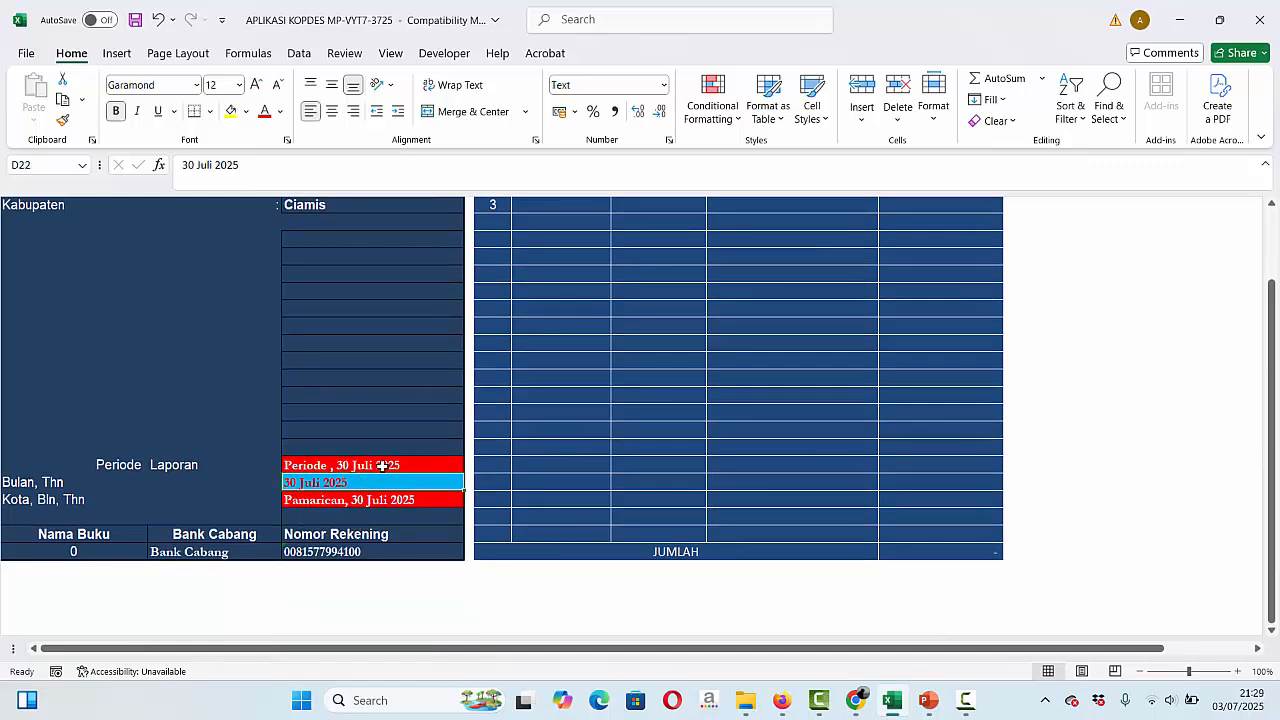
pyautogui.click(382, 465)
pyautogui.click(385, 502)
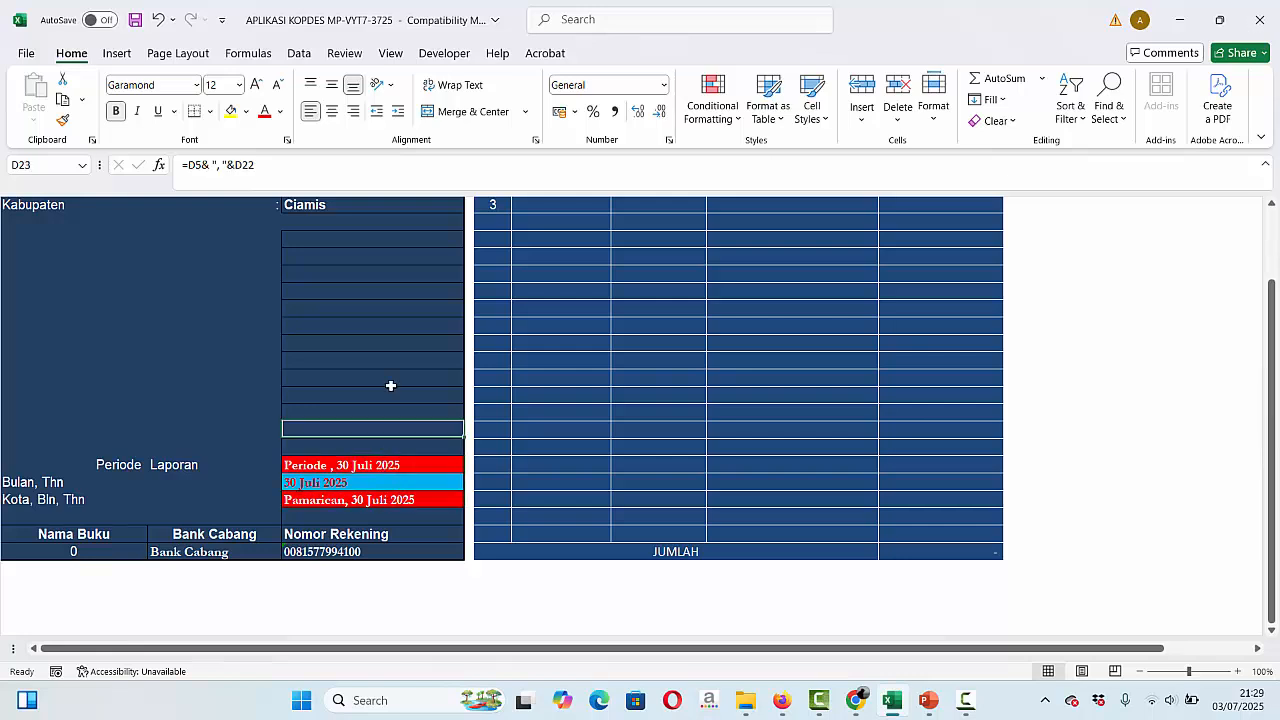
# Try clearing the Desa, Kecamatan and Kabupaten entries and the "Bulan, Thn" date, and undo both deletions
pyautogui.press('Up')
pyautogui.press('Up')
pyautogui.press('Up')
pyautogui.press('Up')
pyautogui.press('Up')
pyautogui.press('Up')
pyautogui.press('Up')
pyautogui.press('Up')
pyautogui.press('Up')
pyautogui.press('Up')
pyautogui.press('Up')
pyautogui.press('Up')
pyautogui.press('Up')
pyautogui.press('Up')
pyautogui.press('Up')
pyautogui.press('Up')
pyautogui.press('Up')
pyautogui.press('Up')
pyautogui.press('Up')
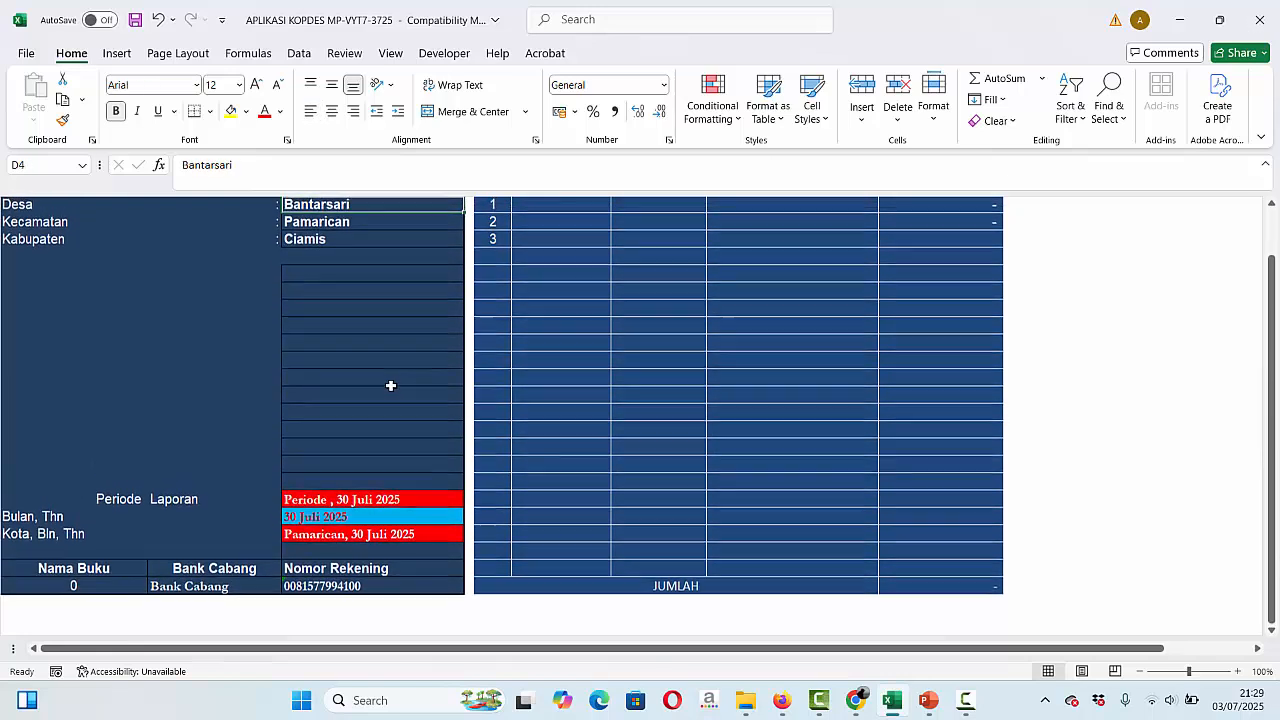
pyautogui.scroll(1, 391, 385)
pyautogui.hotkey('shift', 'Down')
pyautogui.hotkey('shift', 'Down')
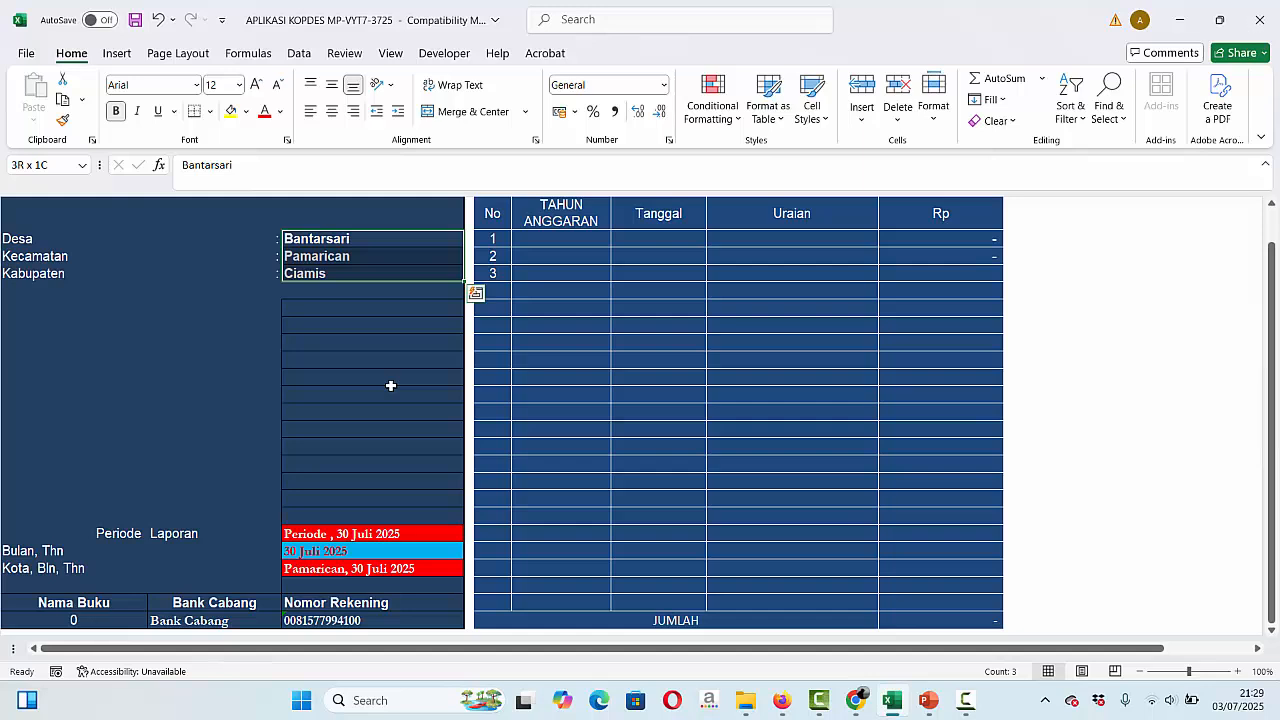
pyautogui.press('Delete')
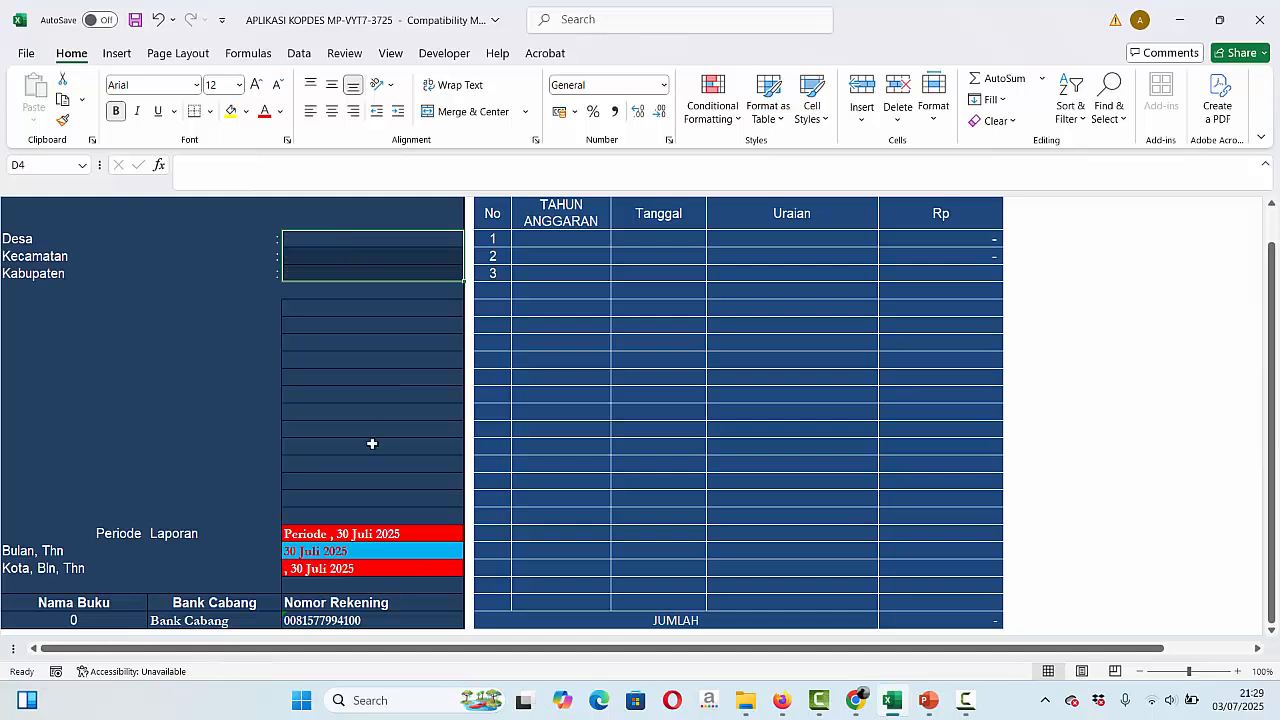
pyautogui.click(347, 551)
pyautogui.press('Delete')
pyautogui.hotkey('ctrl', 'z')
pyautogui.hotkey('ctrl', 'z')
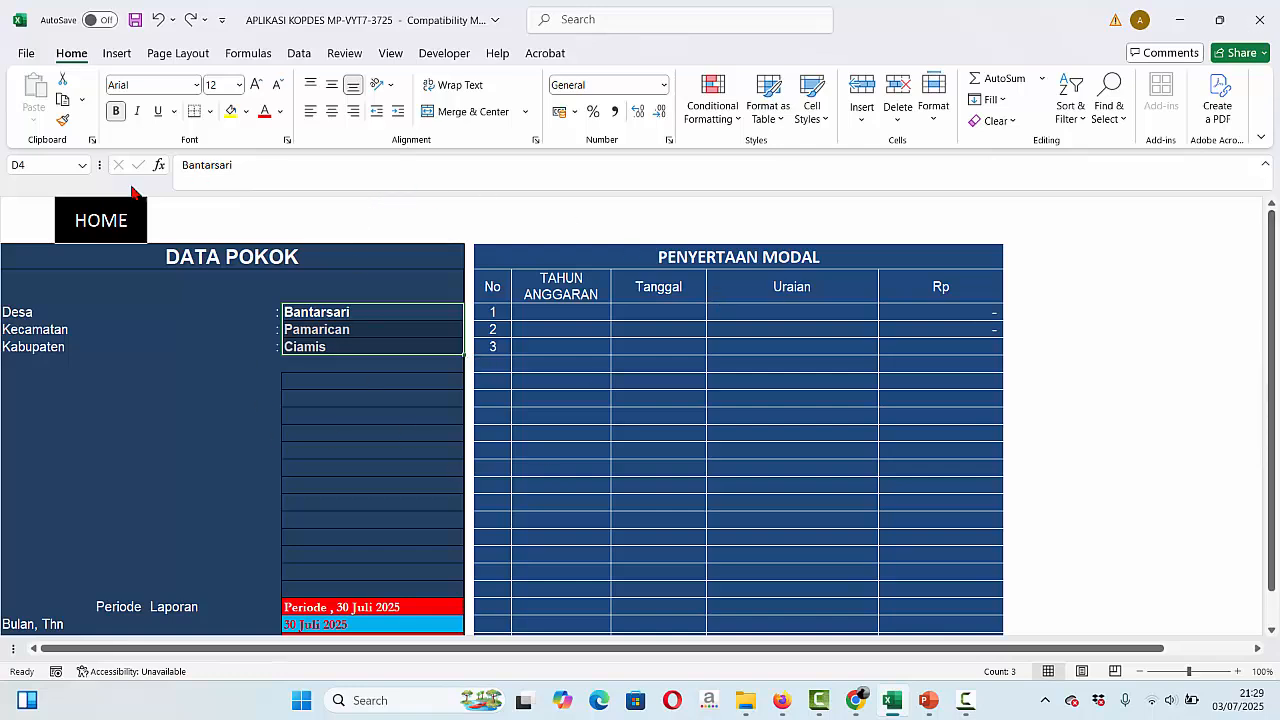
# Go back to the home sheet, check the heading of the Laporan Posisi Keuangan report and return home
pyautogui.click(105, 230)
pyautogui.click(105, 230)
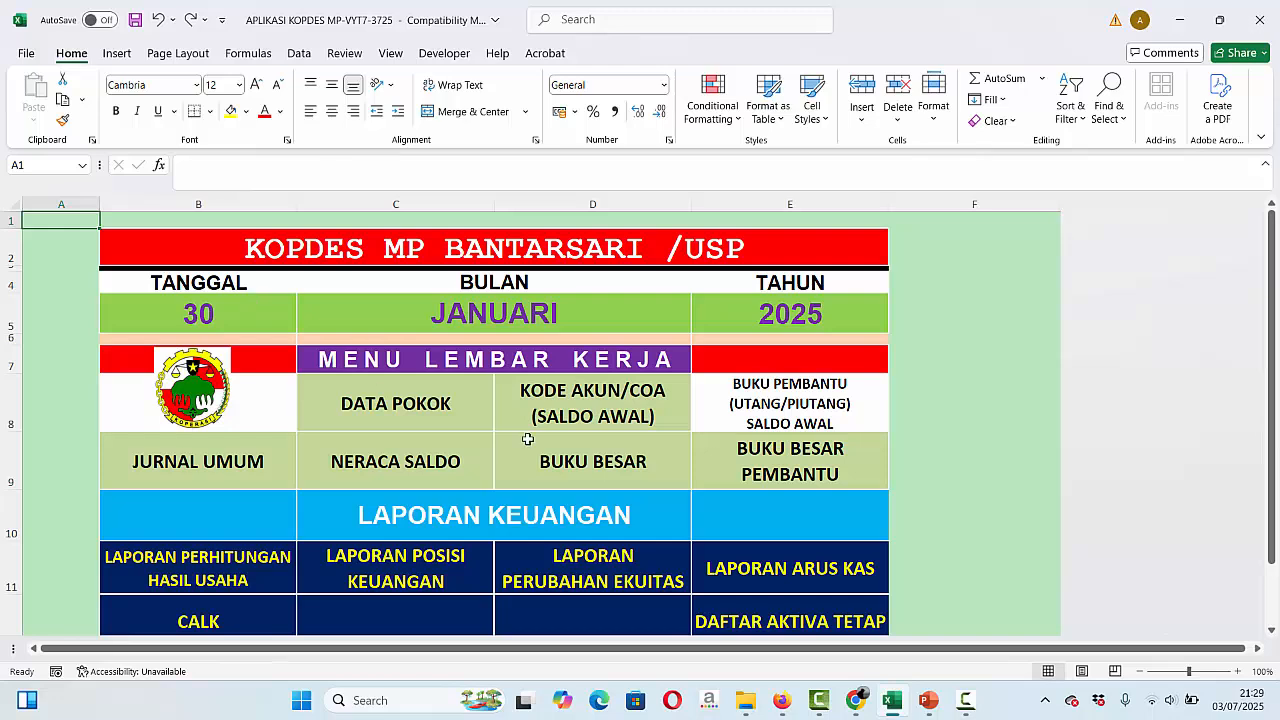
pyautogui.click(370, 572)
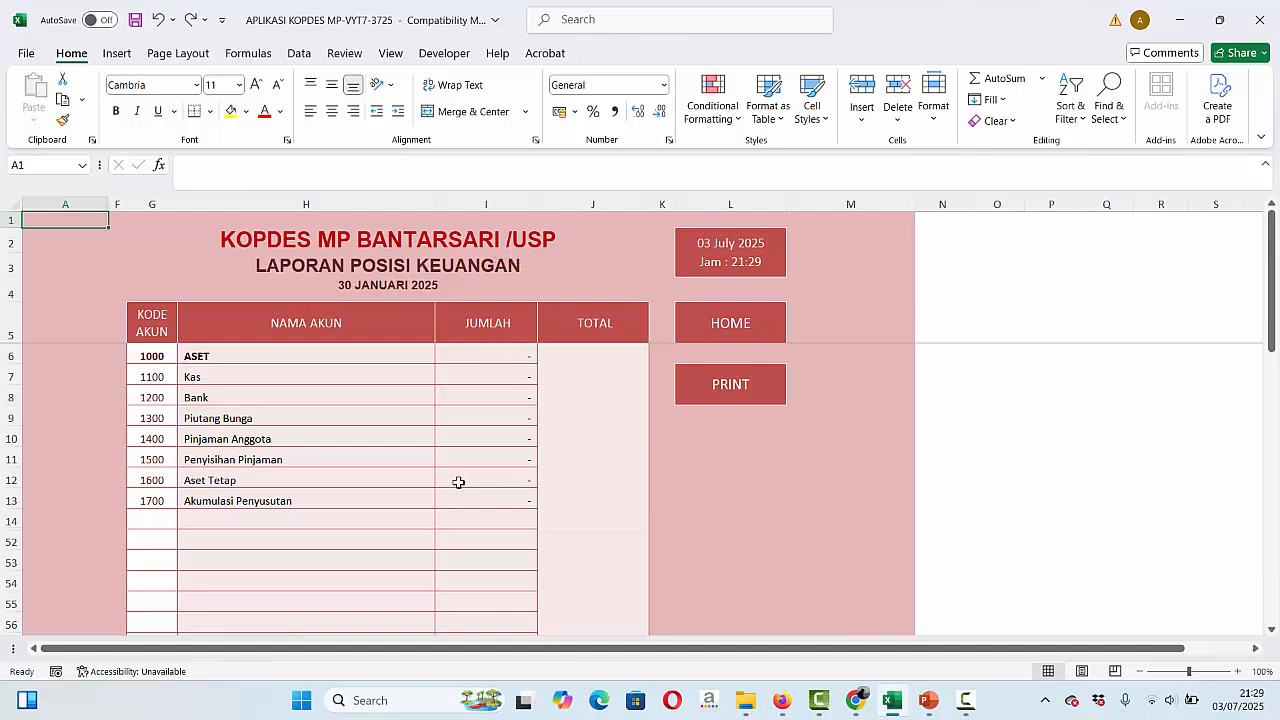
pyautogui.click(731, 330)
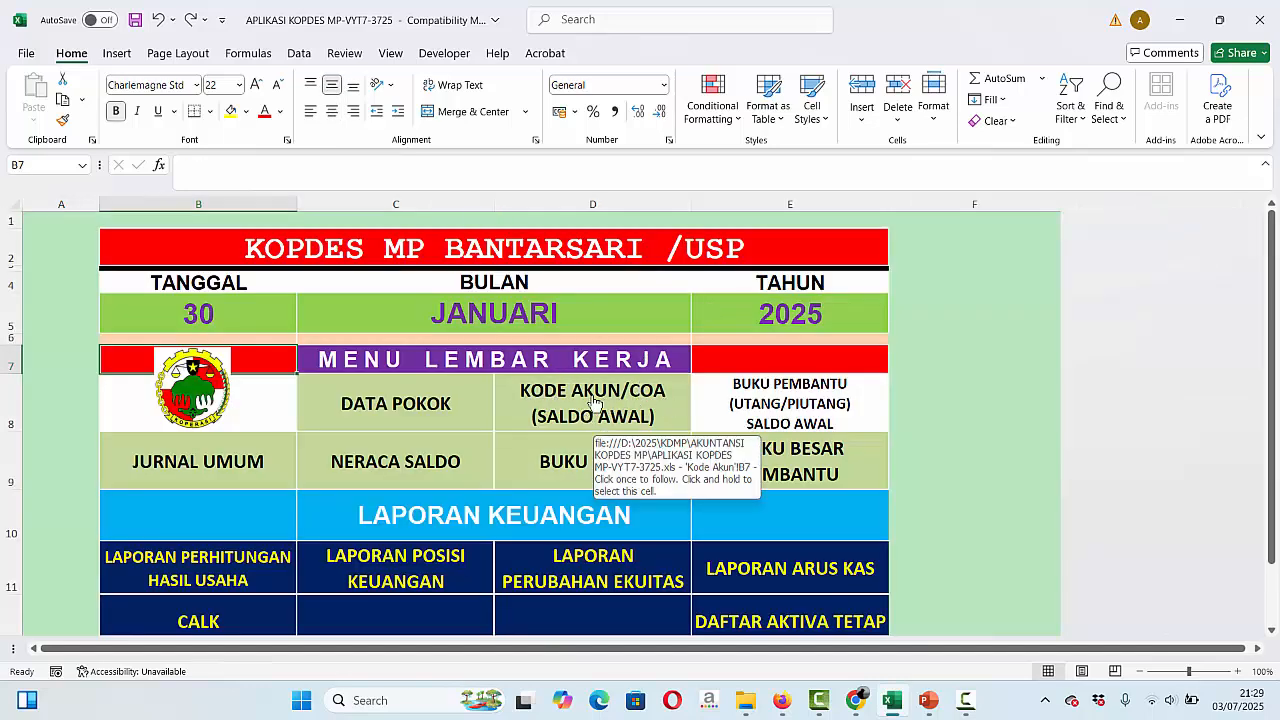
# Open the Kode Akun/COA sheet and examine the account names from ASET down to BEBAN USAHA
pyautogui.click(600, 405)
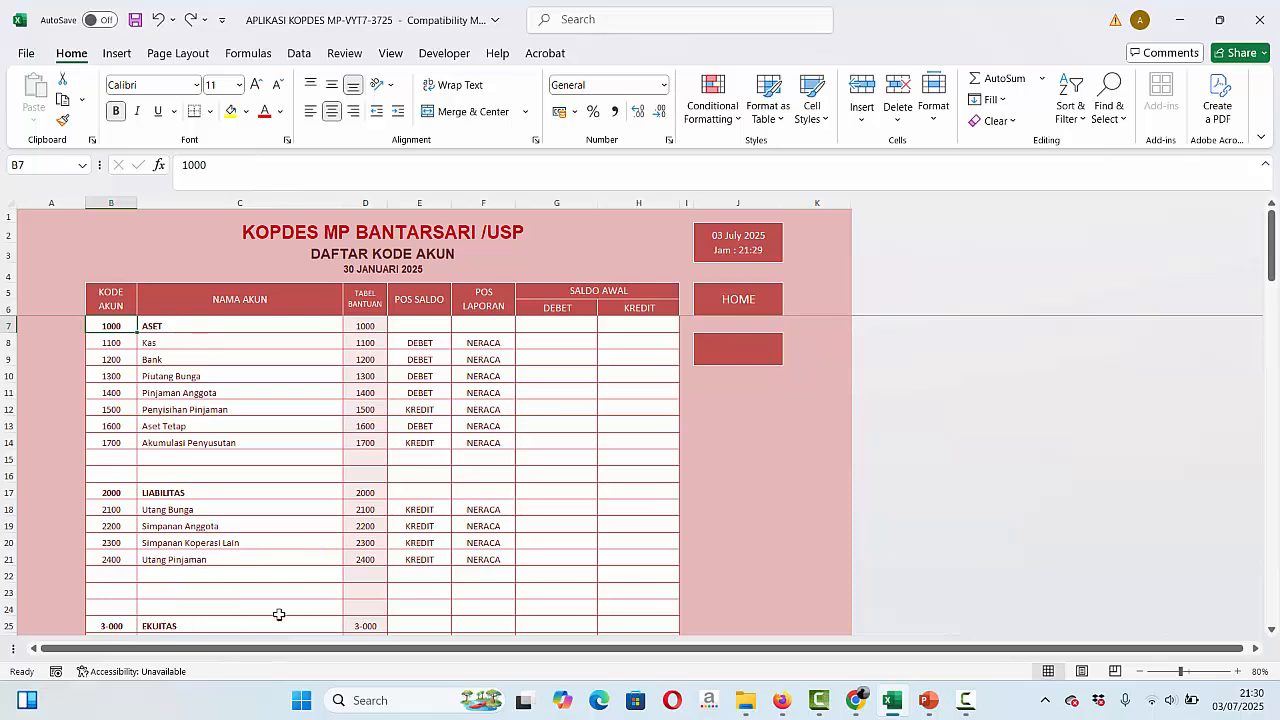
pyautogui.click(218, 619)
pyautogui.press('Down')
pyautogui.press('Down')
pyautogui.press('Down')
pyautogui.press('Down')
pyautogui.press('Down')
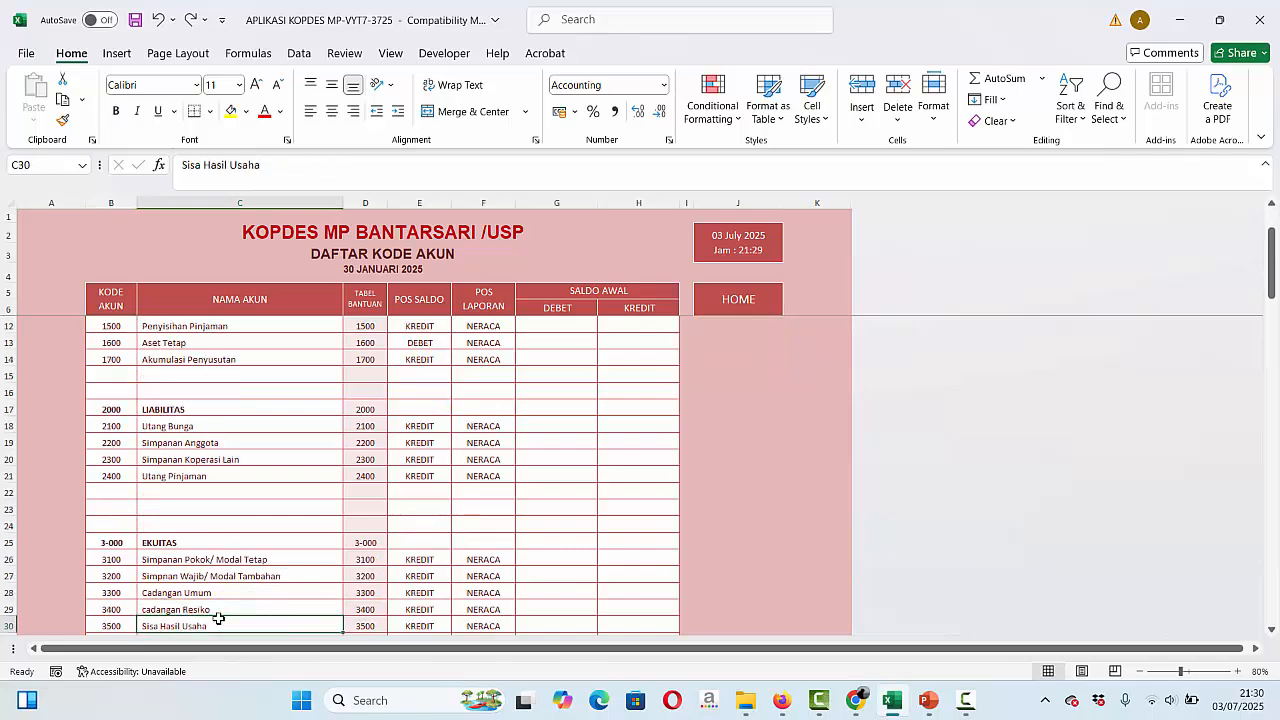
pyautogui.press('Down')
pyautogui.press('Down')
pyautogui.press('Down')
pyautogui.press('Down')
pyautogui.press('Down')
pyautogui.press('Down')
pyautogui.press('Down')
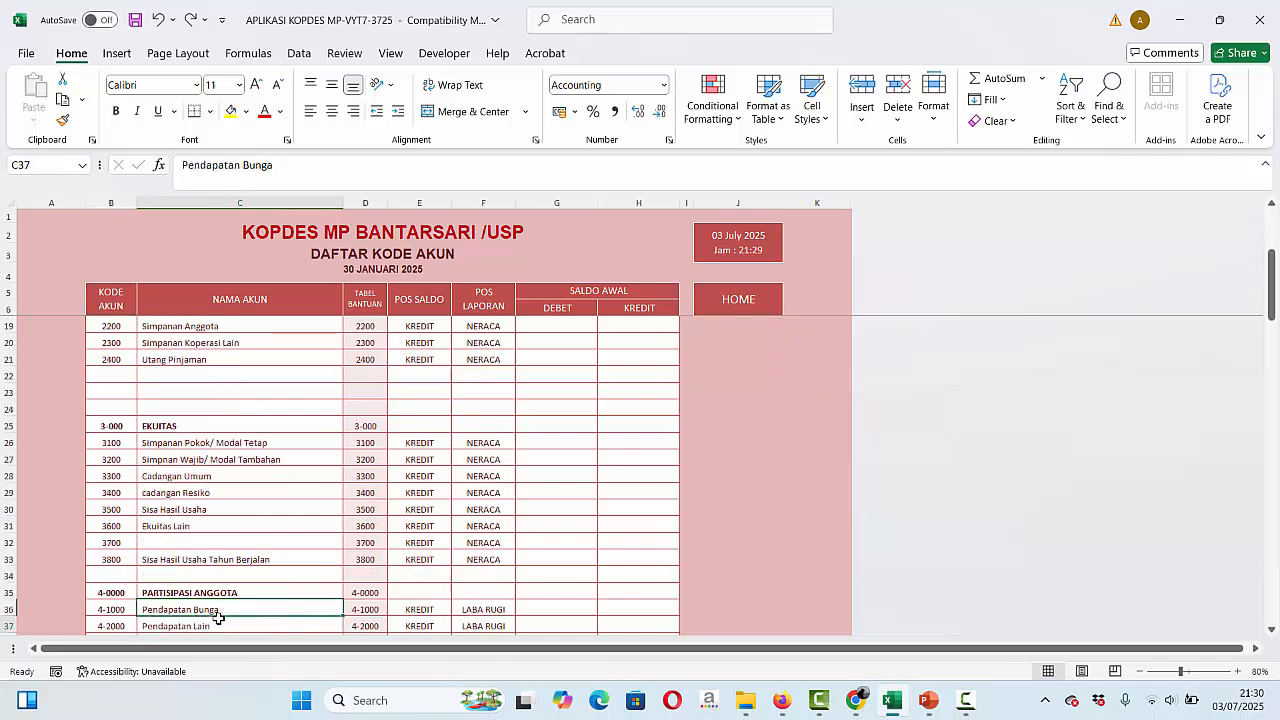
pyautogui.press('Down')
pyautogui.press('Down')
pyautogui.press('Down')
pyautogui.press('Down')
pyautogui.press('Down')
pyautogui.press('Down')
pyautogui.press('Down')
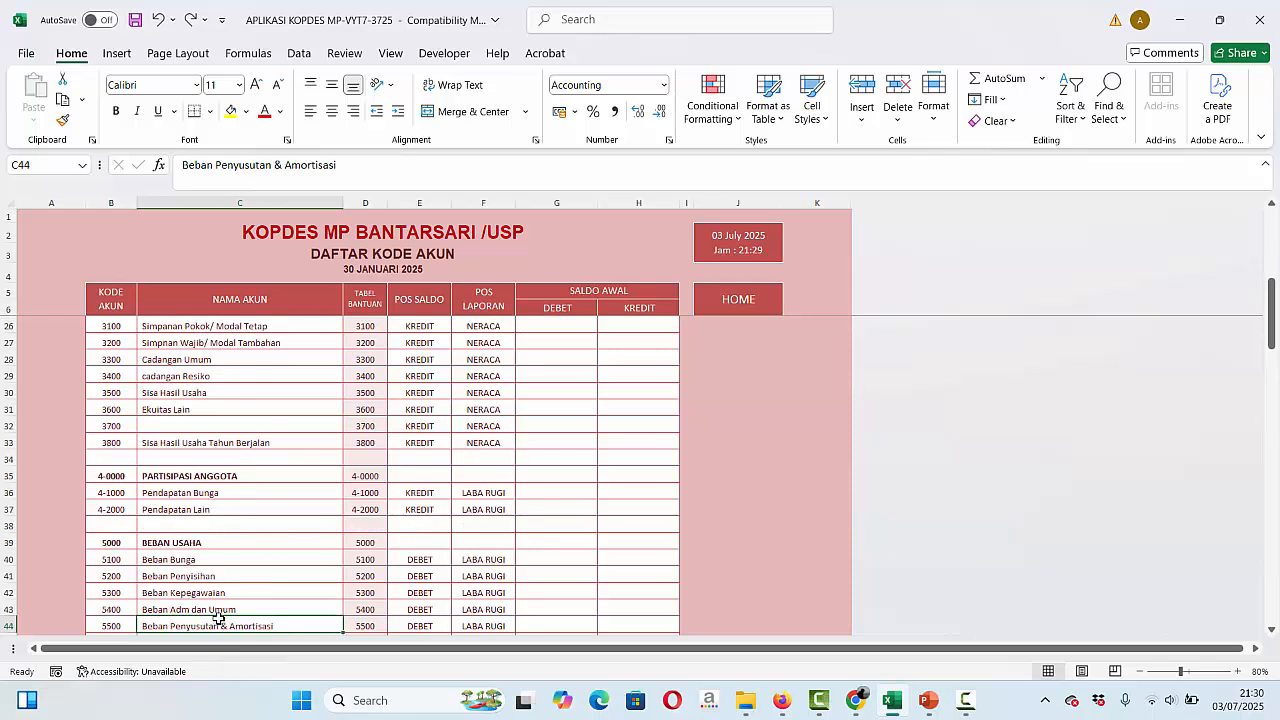
pyautogui.press('Down')
pyautogui.press('Down')
# Go back up the account list and examine the EKUITAS and PARTISIPASI ANGGOTA accounts
pyautogui.press('Up')
pyautogui.press('Up')
pyautogui.press('Up')
pyautogui.press('Up')
pyautogui.press('Up')
pyautogui.press('Up')
pyautogui.press('Up')
pyautogui.press('Up')
pyautogui.press('Up')
pyautogui.press('Up')
pyautogui.press('Up')
pyautogui.press('Up')
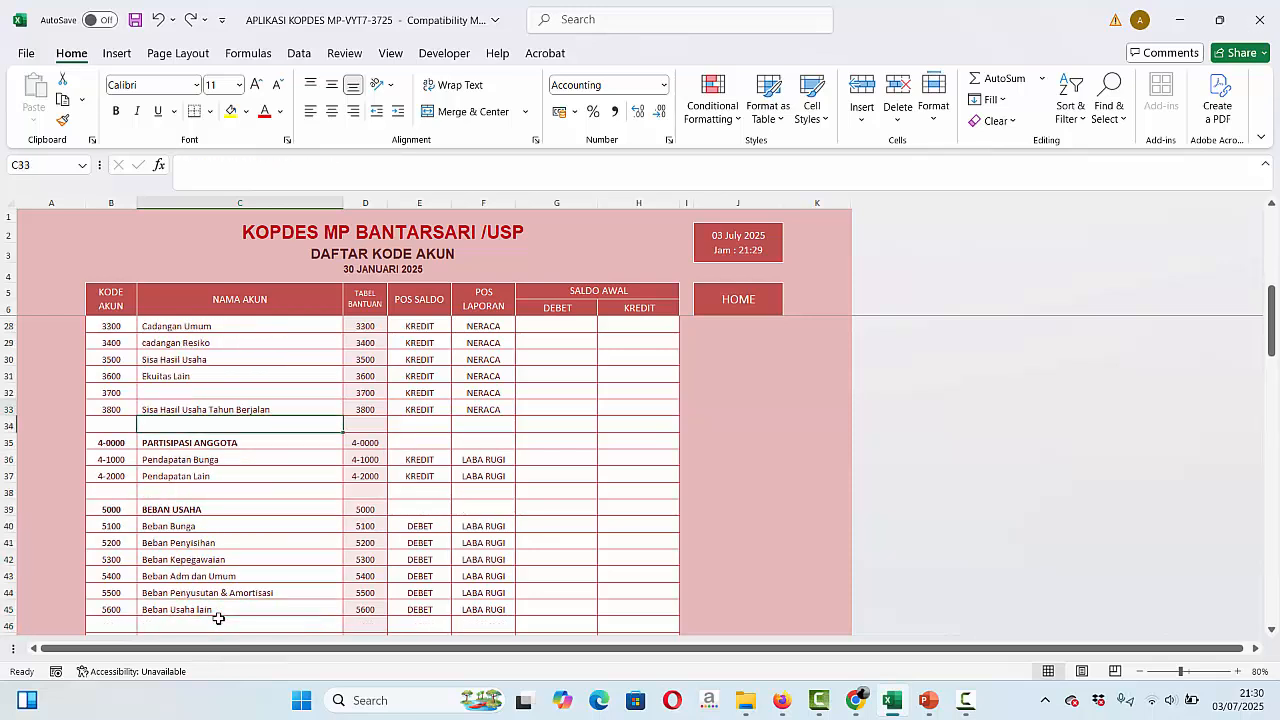
pyautogui.press('Up')
pyautogui.press('Up')
pyautogui.press('Up')
pyautogui.press('Up')
pyautogui.press('Up')
pyautogui.press('Up')
pyautogui.press('Down')
pyautogui.press('Down')
pyautogui.press('Down')
pyautogui.press('Down')
pyautogui.press('Down')
pyautogui.press('Down')
pyautogui.press('Down')
pyautogui.press('Down')
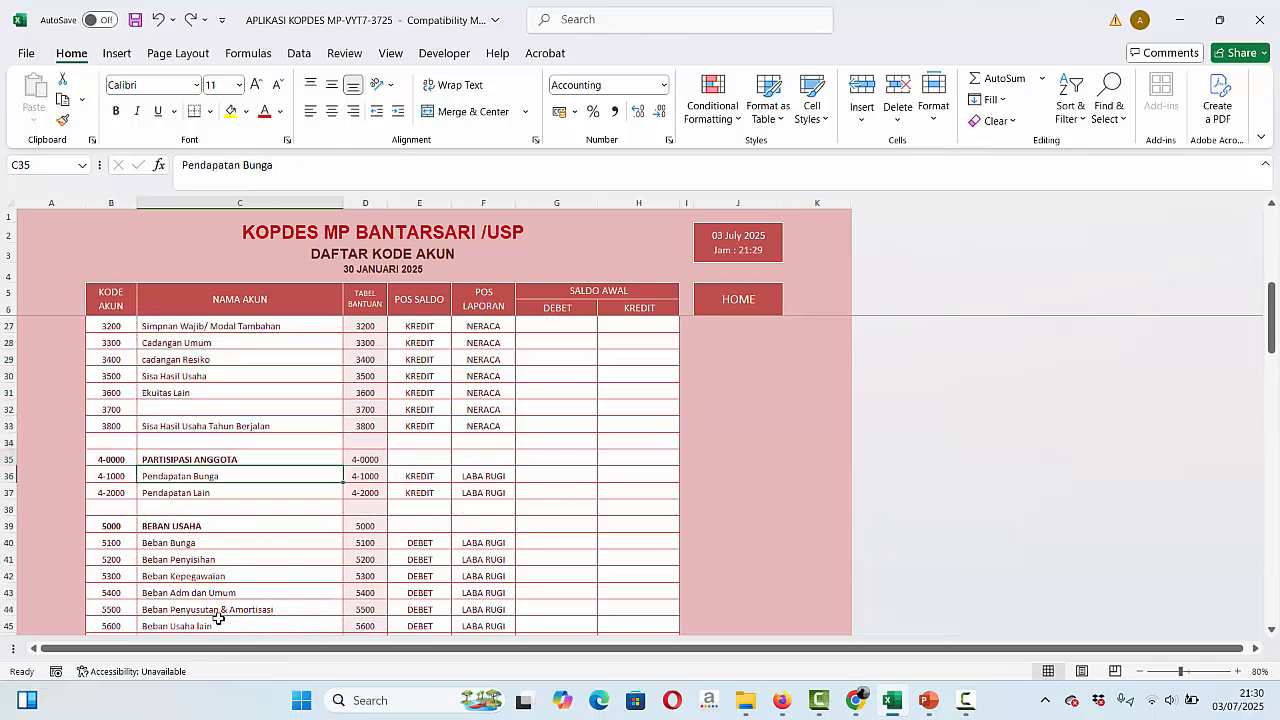
pyautogui.press('Up')
pyautogui.press('Down')
pyautogui.press('Down')
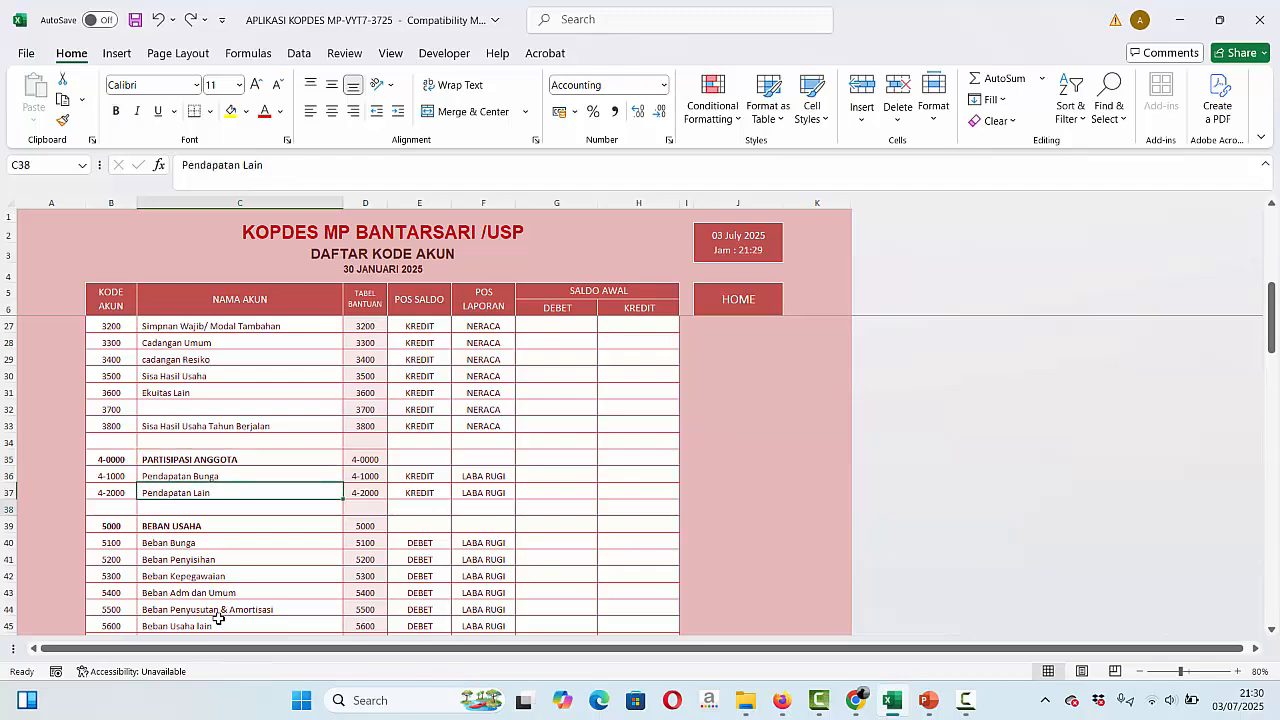
# Examine the rest of the account list past PENDAPATAN & BEBAN LAIN and return to its beginning
pyautogui.press('Down')
pyautogui.press('Down')
pyautogui.press('Down')
pyautogui.press('Down')
pyautogui.press('Down')
pyautogui.press('Down')
pyautogui.press('Down')
pyautogui.press('Down')
pyautogui.press('Down')
pyautogui.press('Down')
pyautogui.press('Down')
pyautogui.press('Down')
pyautogui.press('Down')
pyautogui.press('Down')
pyautogui.press('Down')
pyautogui.press('Down')
pyautogui.press('Down')
pyautogui.press('Down')
pyautogui.press('Down')
pyautogui.press('Down')
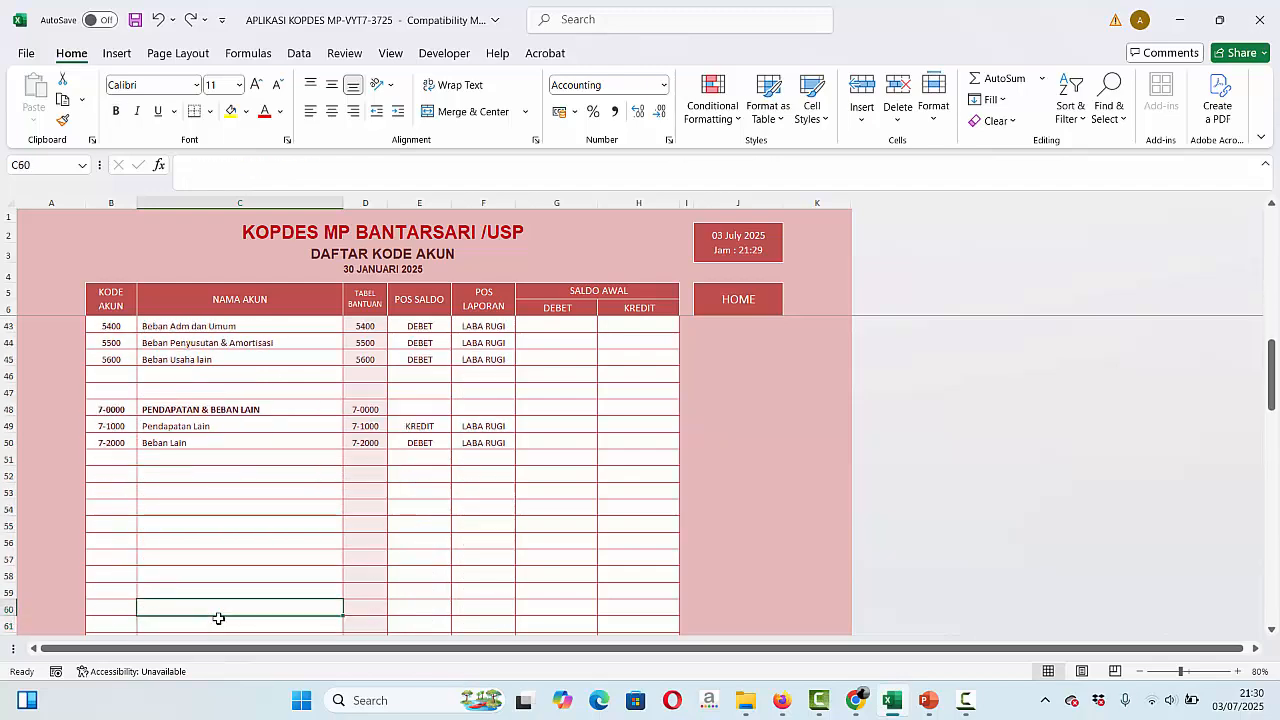
pyautogui.press('Up')
pyautogui.press('Up')
pyautogui.press('Up')
pyautogui.press('Up')
pyautogui.press('Up')
pyautogui.press('Up')
pyautogui.press('Up')
pyautogui.press('Up')
pyautogui.press('Up')
pyautogui.press('Up')
pyautogui.press('Up')
pyautogui.press('Up')
pyautogui.press('Up')
pyautogui.press('Up')
pyautogui.press('Up')
pyautogui.press('Up')
pyautogui.press('Up')
pyautogui.press('Up')
pyautogui.press('Up')
pyautogui.press('Up')
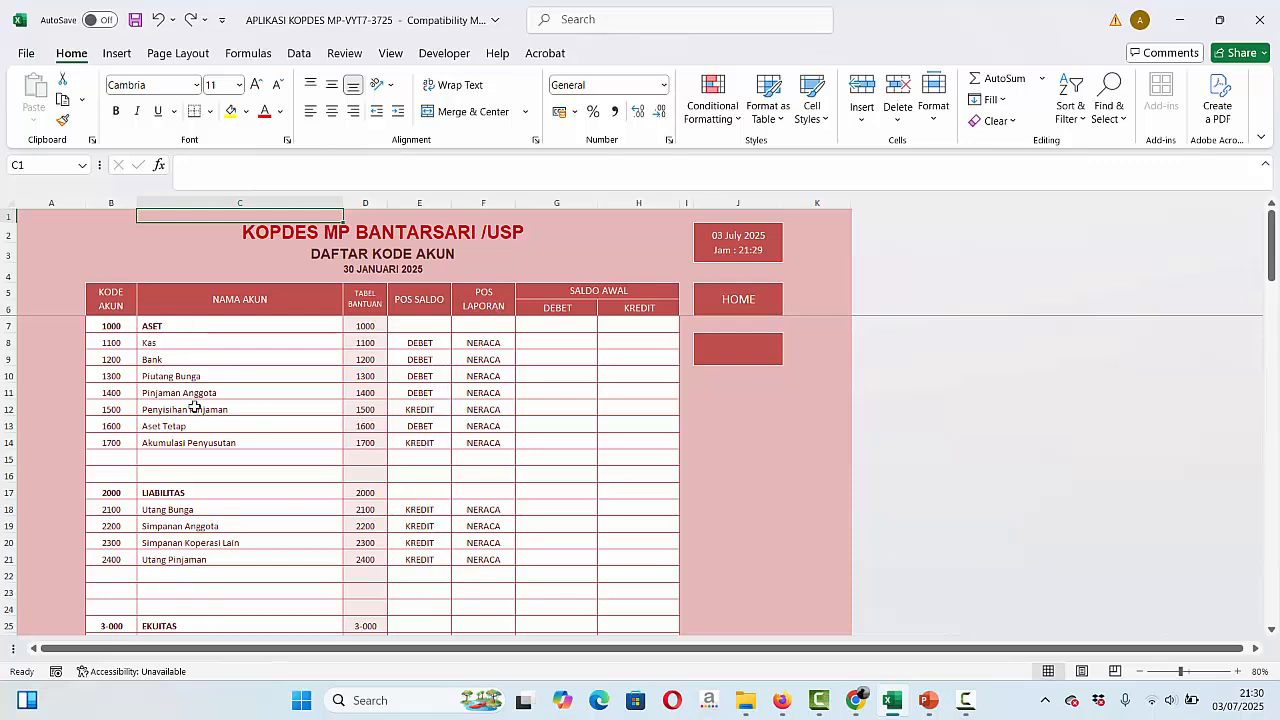
# Examine the Pos Laporan column from the liabilities down to Pendapatan Bunga and return to its beginning
pyautogui.click(489, 597)
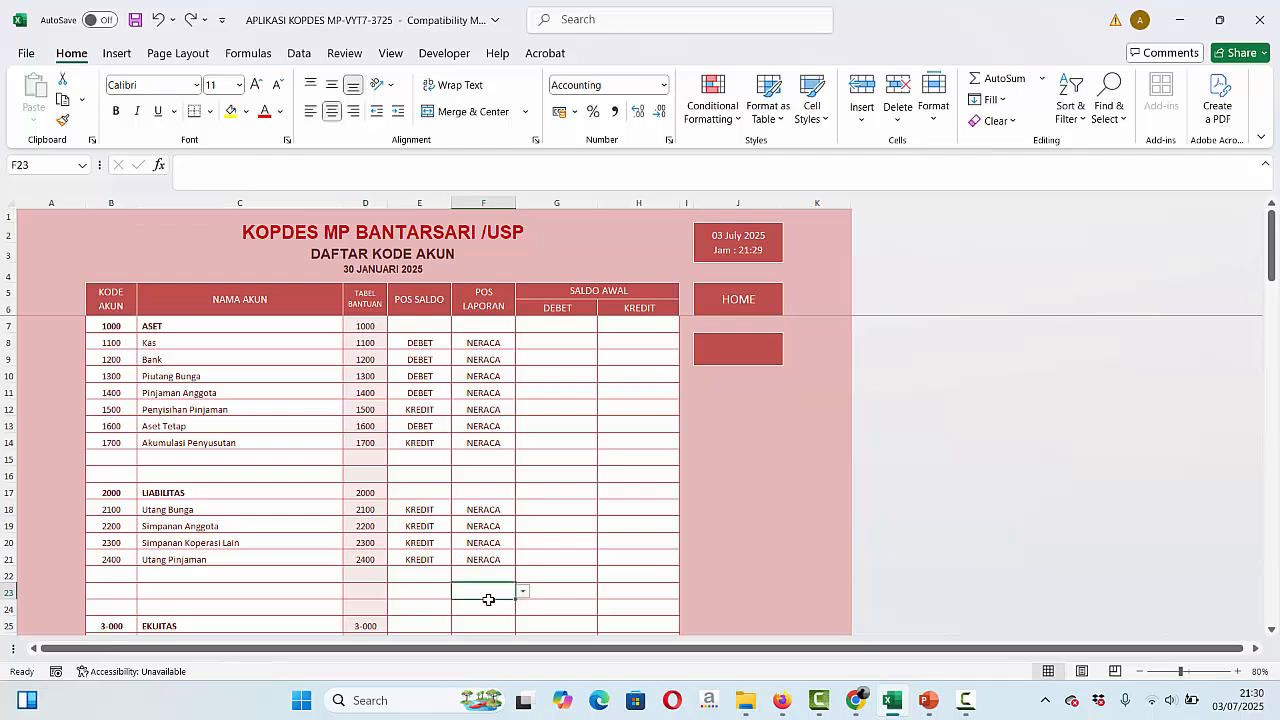
pyautogui.press('Down')
pyautogui.press('Down')
pyautogui.press('Down')
pyautogui.press('Down')
pyautogui.press('Down')
pyautogui.press('Down')
pyautogui.press('Down')
pyautogui.press('Down')
pyautogui.press('Down')
pyautogui.press('Down')
pyautogui.press('Down')
pyautogui.press('Down')
pyautogui.press('Down')
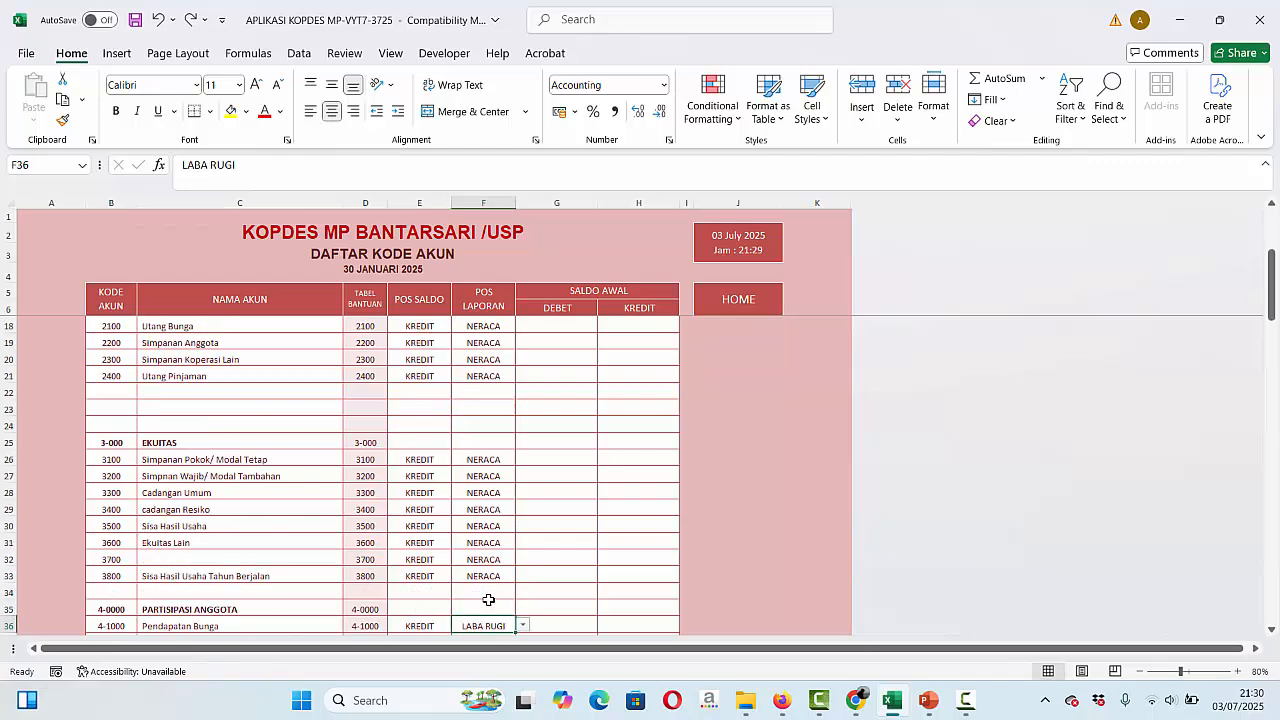
pyautogui.press('Up')
pyautogui.press('Up')
pyautogui.press('Up')
pyautogui.press('Up')
pyautogui.press('Up')
pyautogui.press('Up')
pyautogui.press('Up')
pyautogui.press('Up')
pyautogui.press('Up')
pyautogui.press('Up')
pyautogui.press('Up')
pyautogui.press('Up')
pyautogui.press('Up')
pyautogui.press('Up')
pyautogui.press('Up')
pyautogui.press('Up')
pyautogui.press('Up')
pyautogui.press('Up')
pyautogui.press('Up')
pyautogui.press('Up')
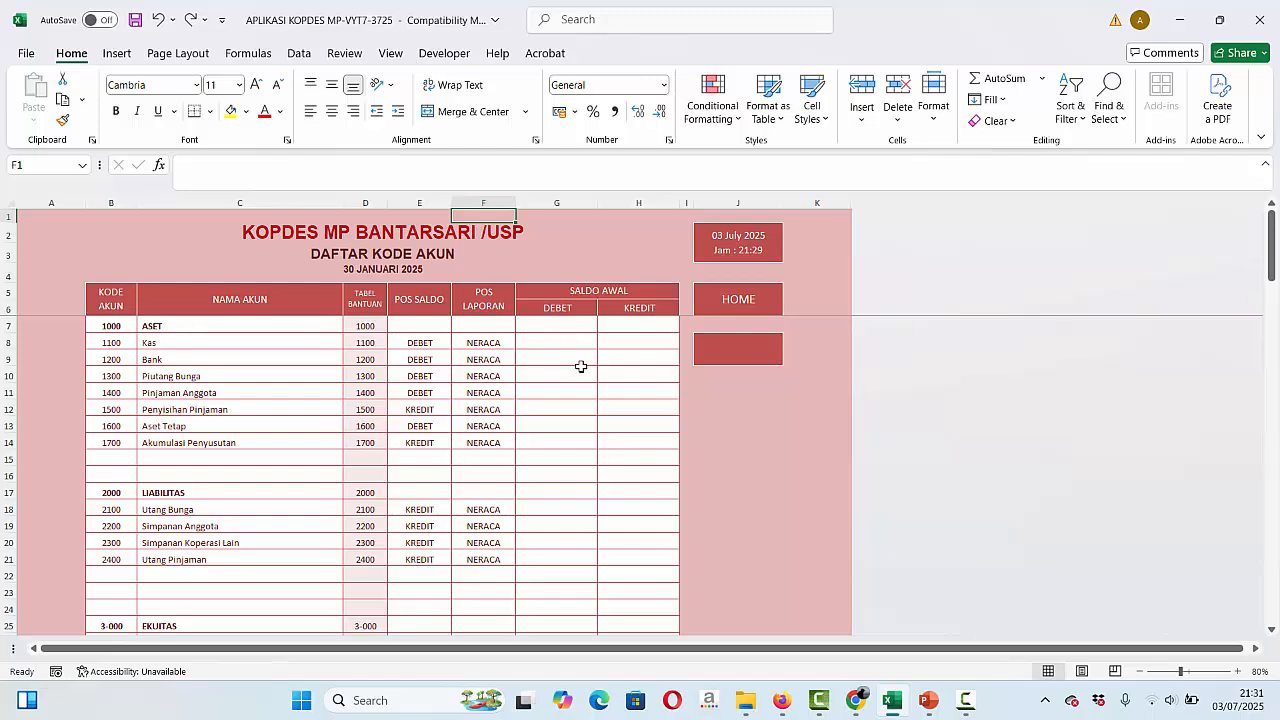
# Return to the home sheet and set the reporting month to JUNI
pyautogui.click(733, 310)
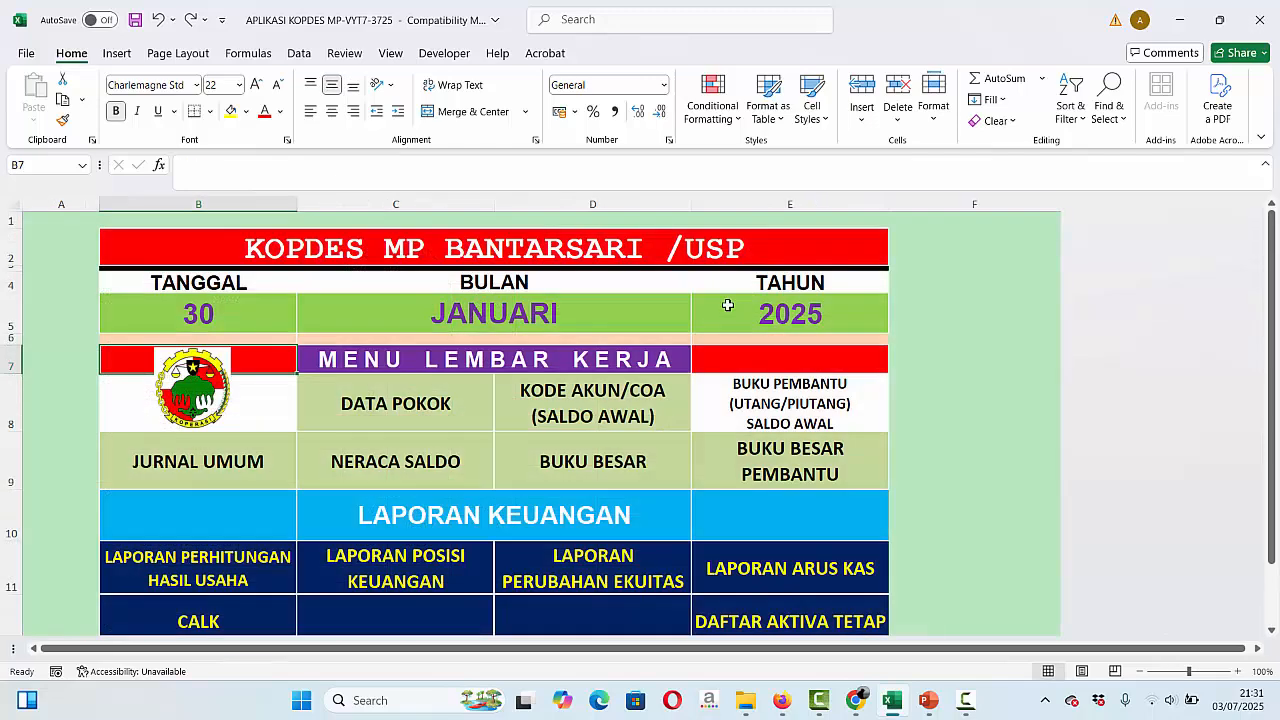
pyautogui.click(543, 313)
pyautogui.click(698, 327)
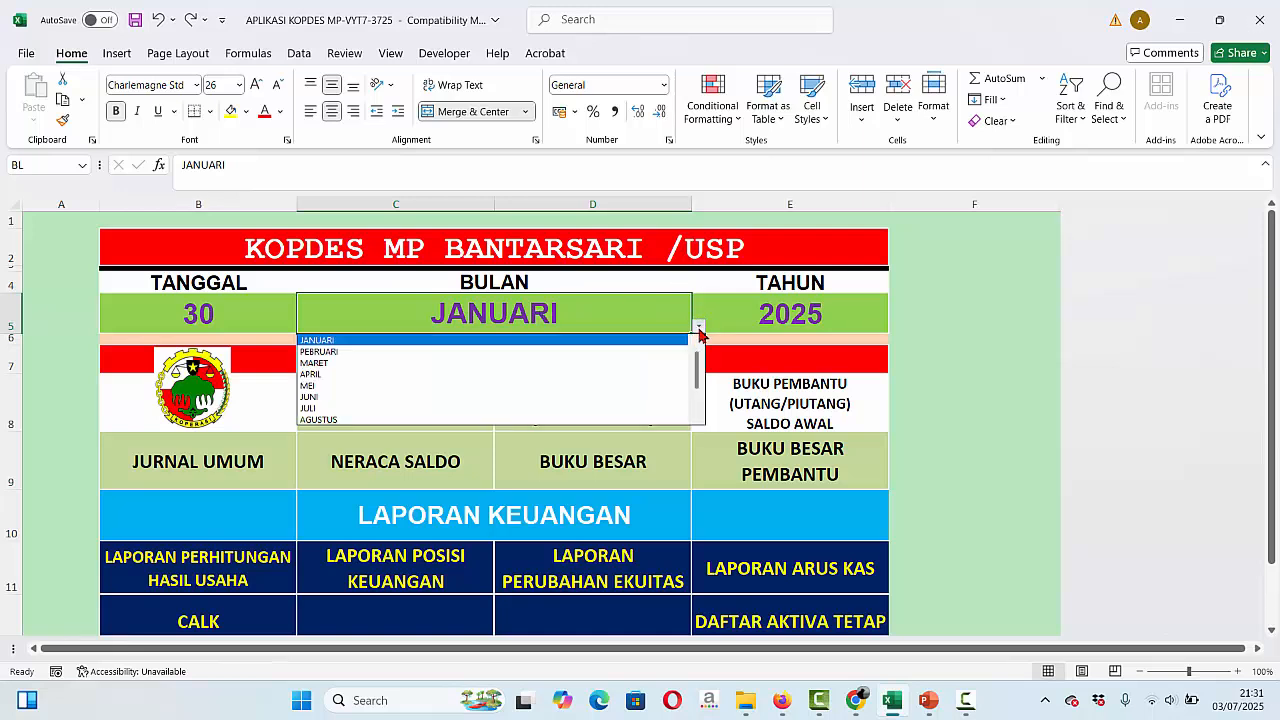
pyautogui.click(352, 400)
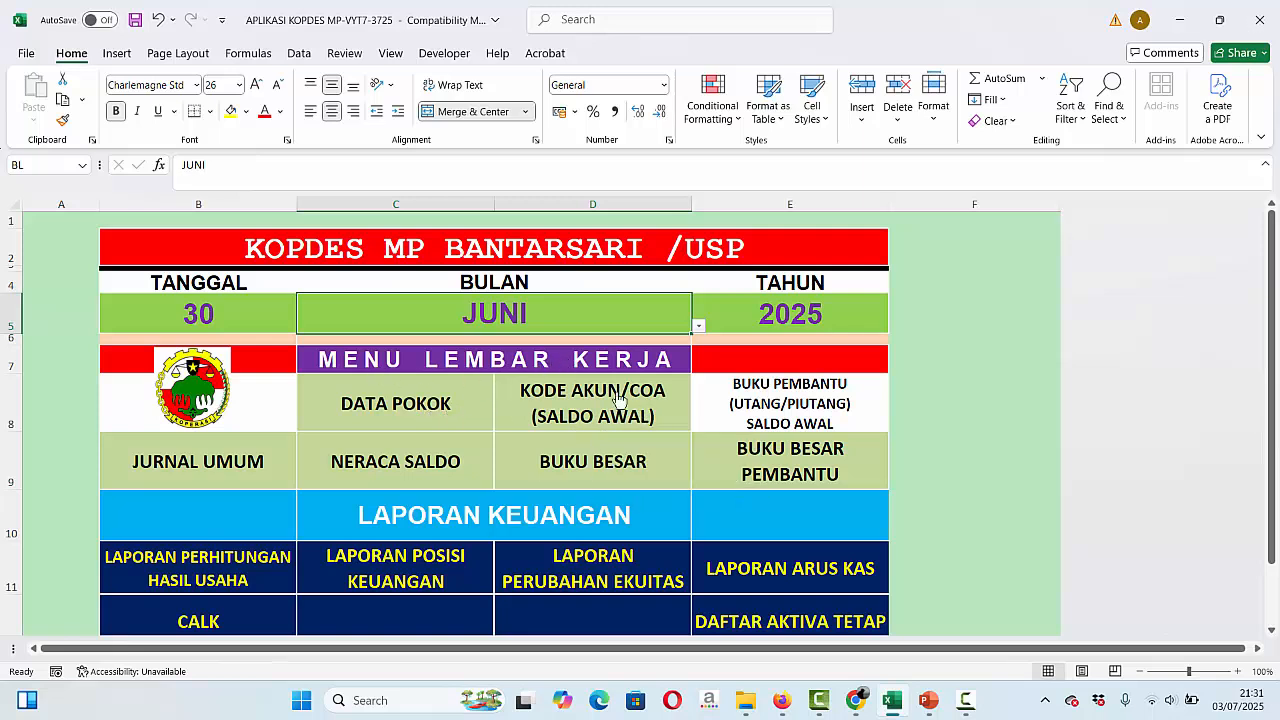
# Open the Buku Pembantu Saldo Awal sheet and enter code SP with the name SIMPANAN POKOK/MODAL in the first row
pyautogui.click(811, 410)
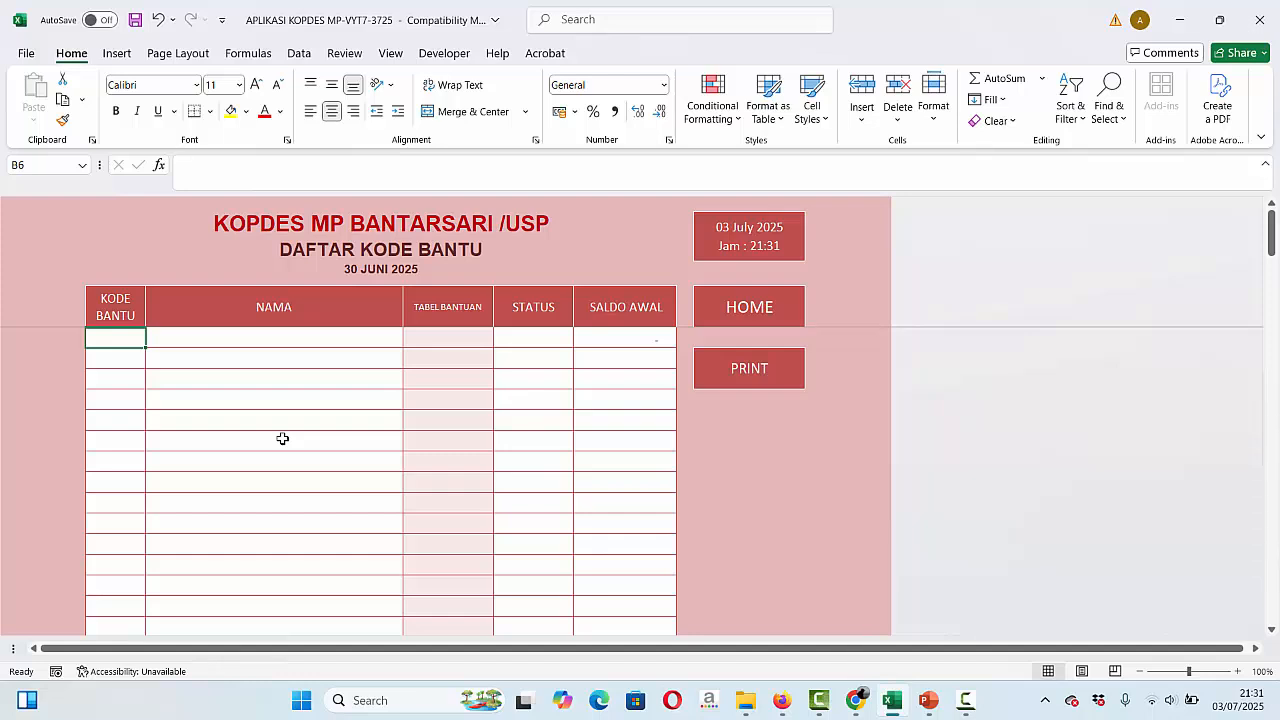
pyautogui.press('capslock')
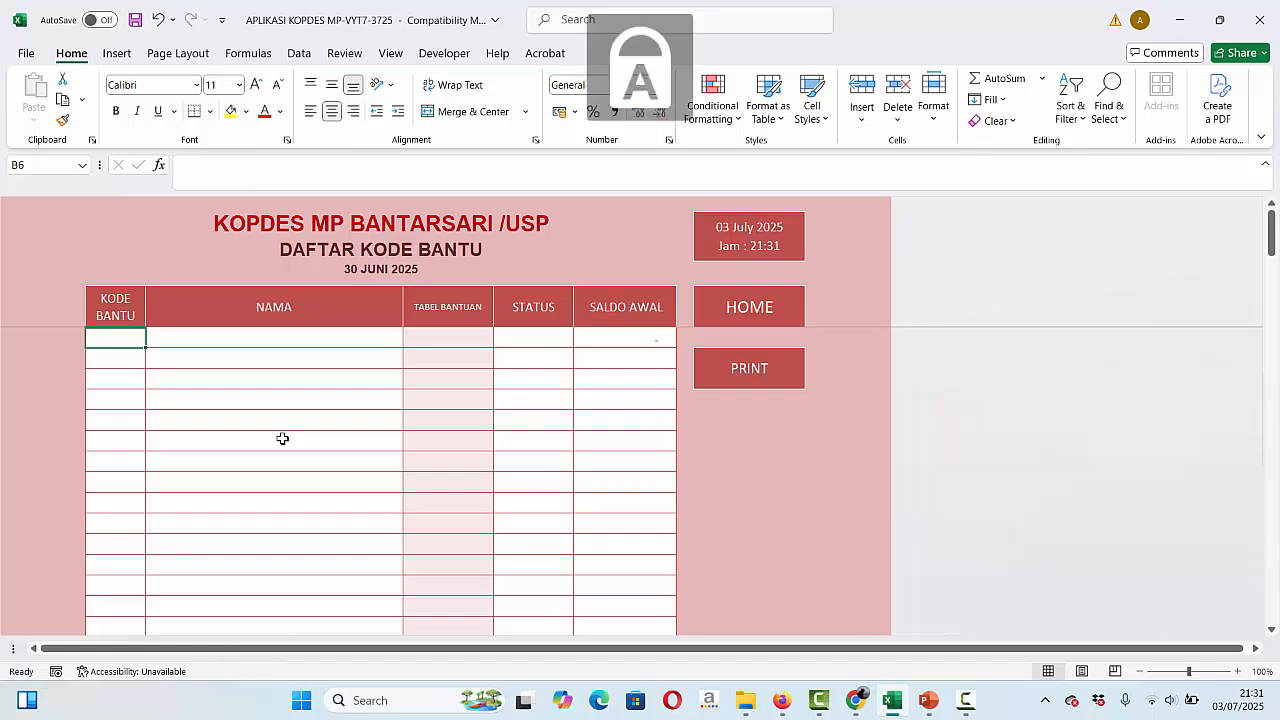
pyautogui.write('SP')
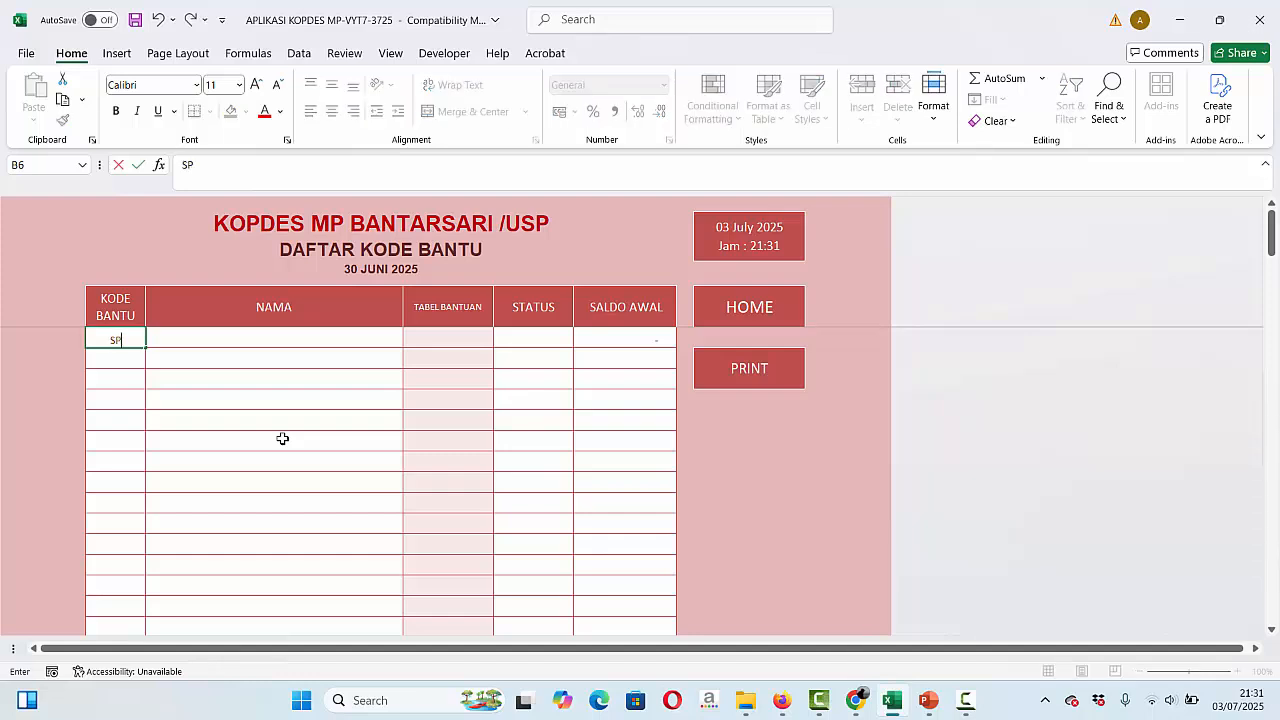
pyautogui.press('Tab')
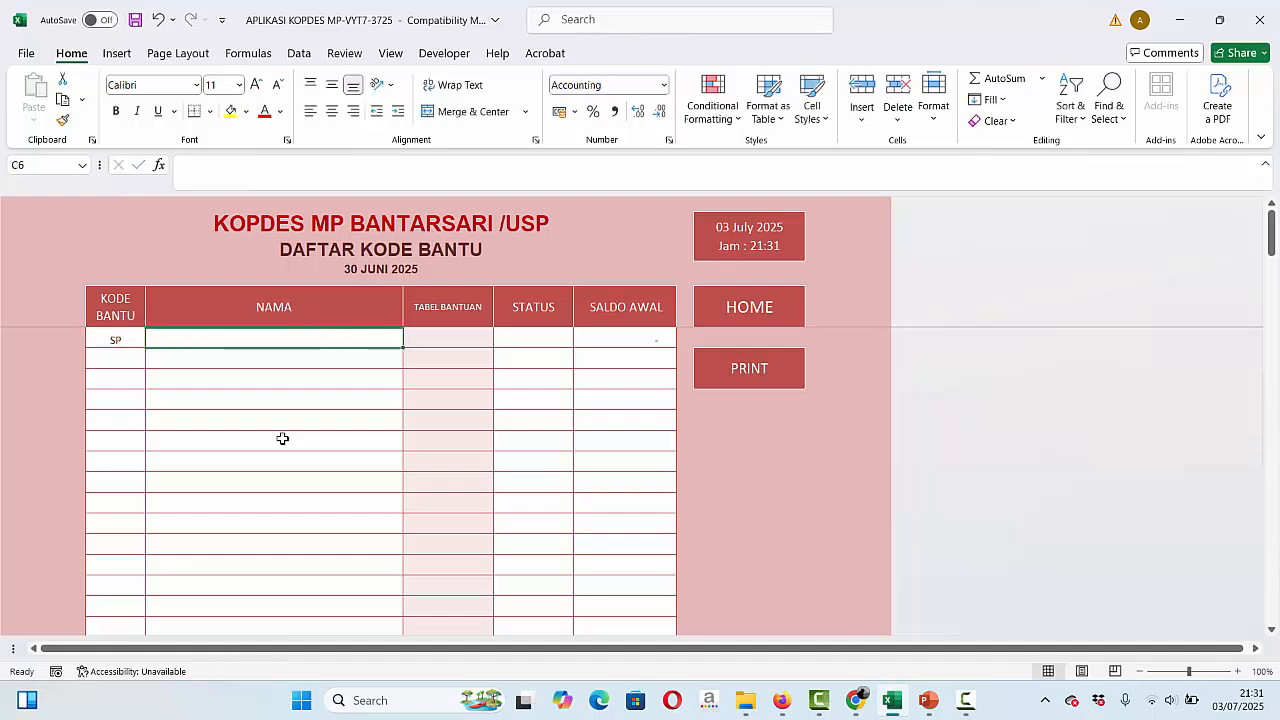
pyautogui.write('SIMP')
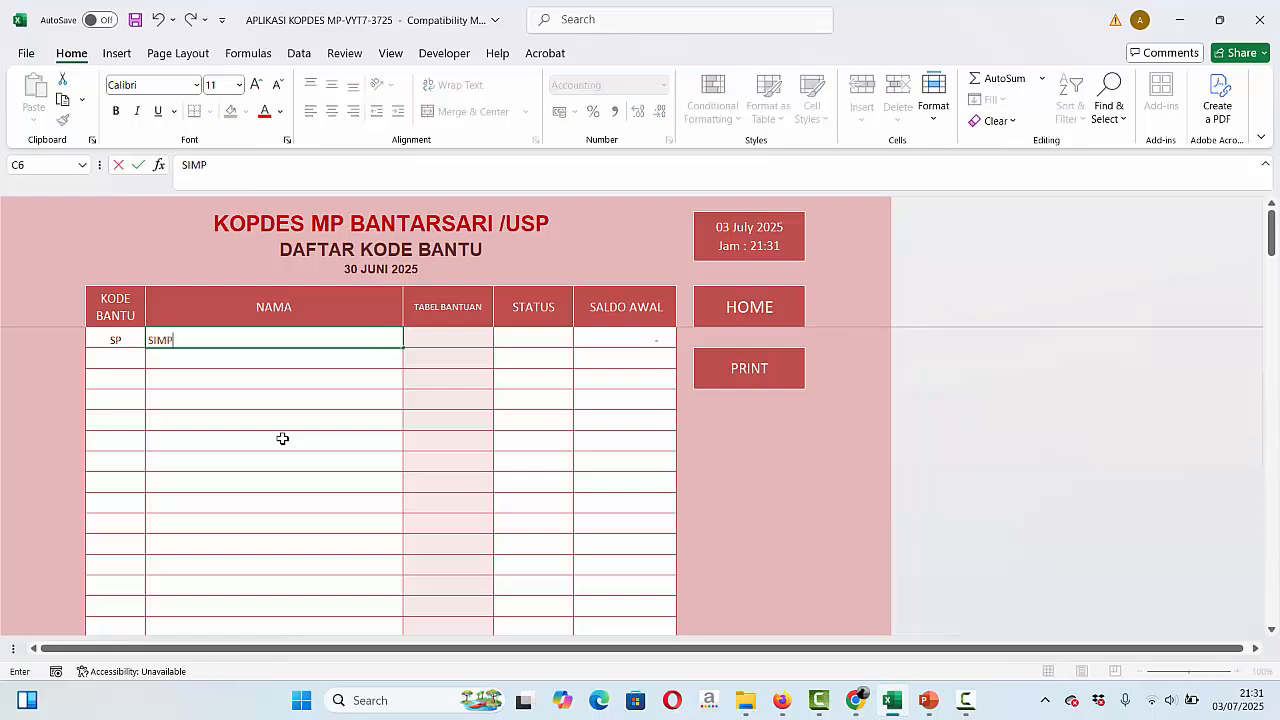
pyautogui.write('ANAN POKOK')
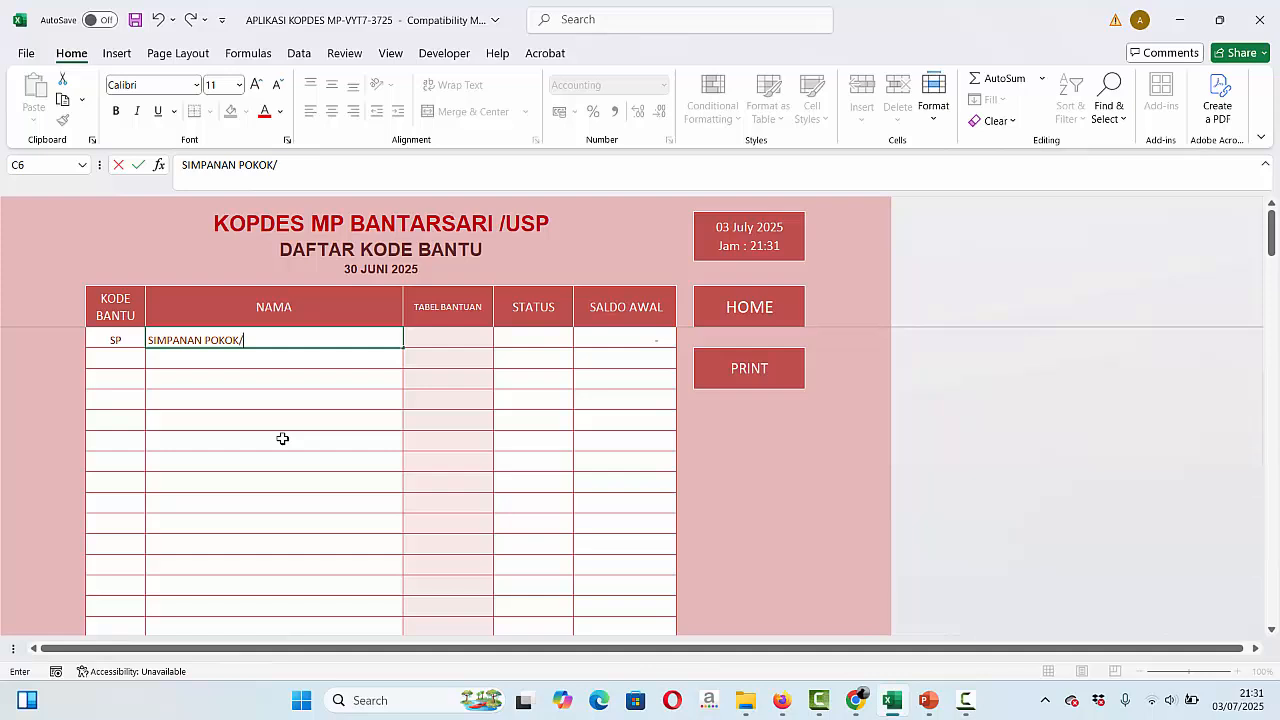
pyautogui.write('/MODAL')
pyautogui.press('Tab')
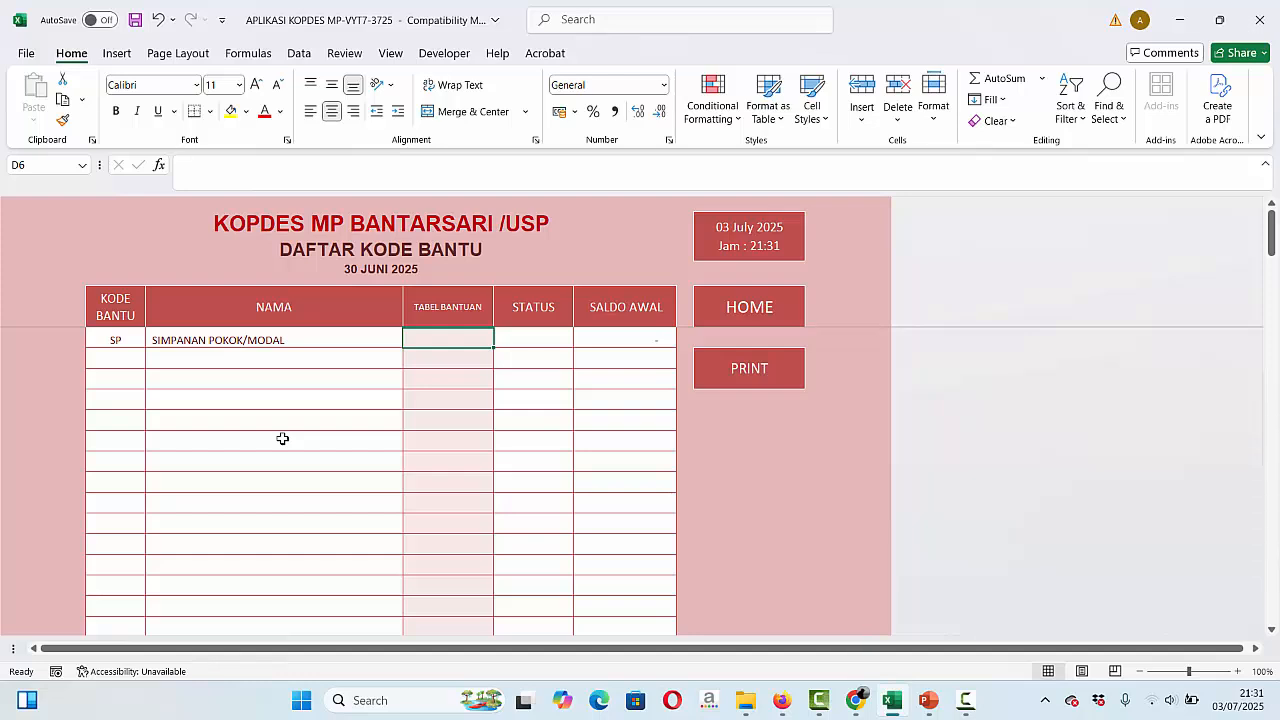
# Clear the Saldo Awal cell in the SP row
pyautogui.press('Down')
pyautogui.press('Up')
pyautogui.press('Right')
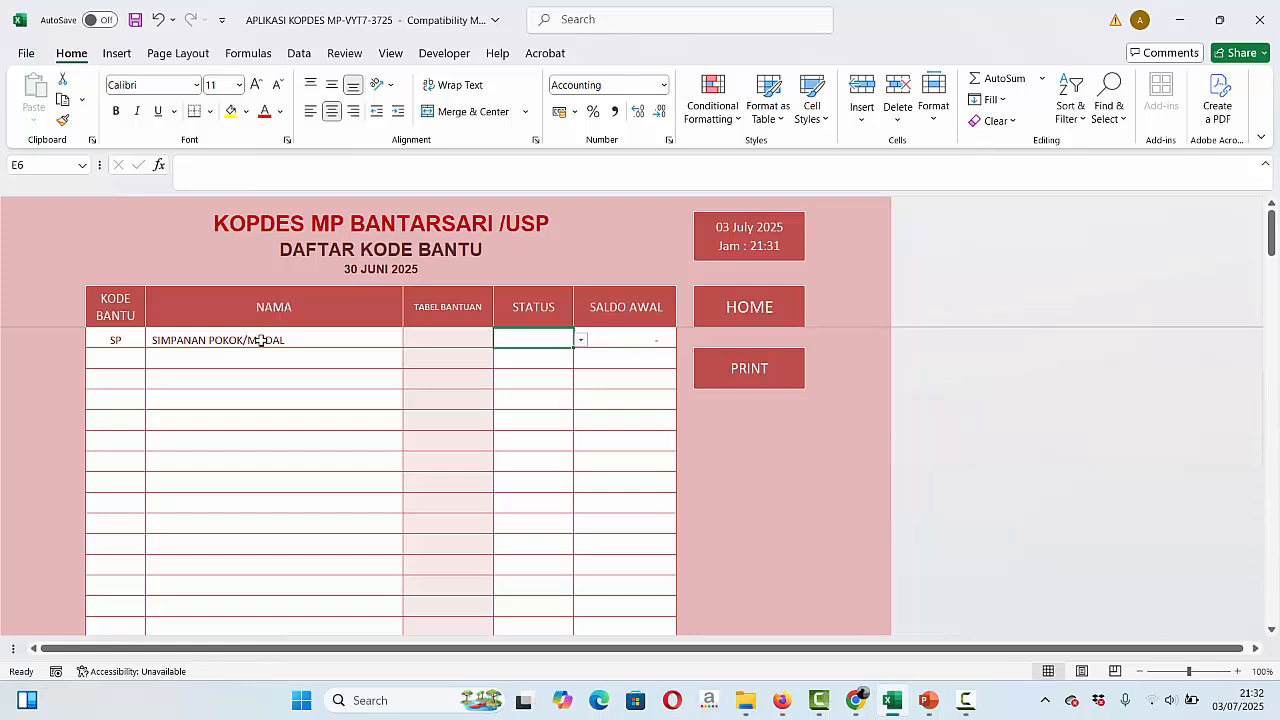
pyautogui.click(625, 336)
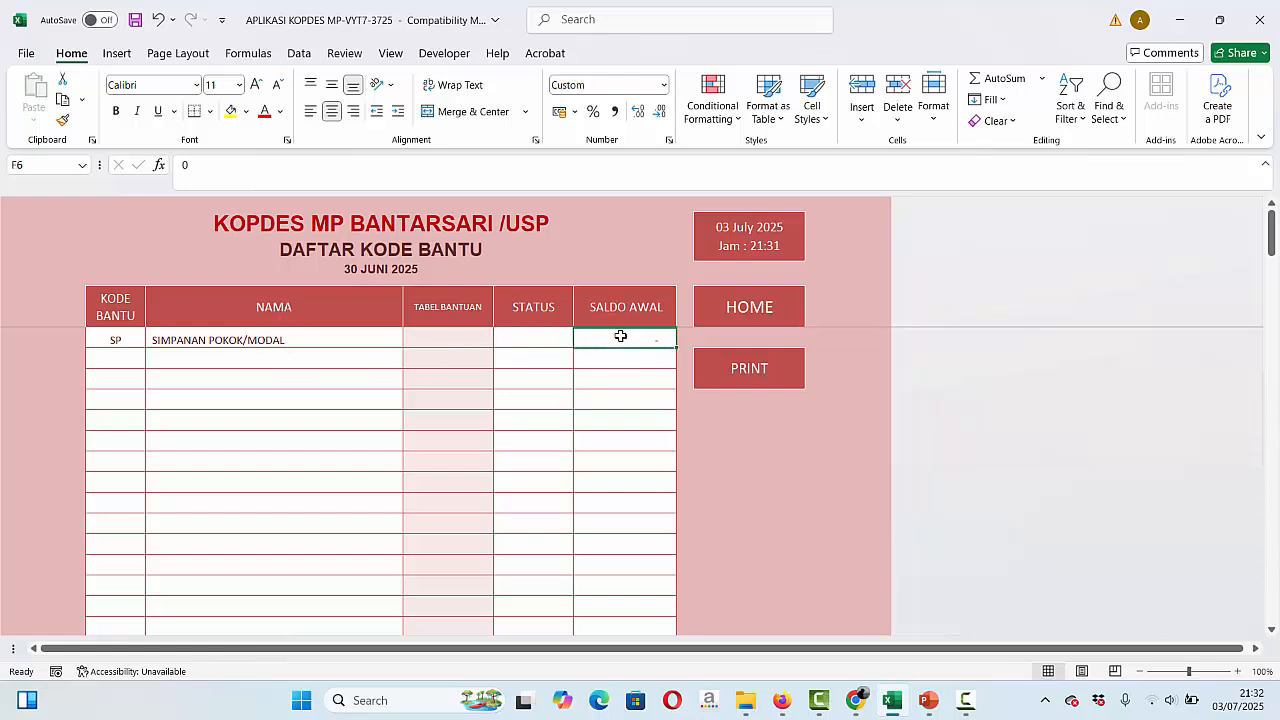
# Enter code SP-1 below SP and fill the series down to SP-5
pyautogui.click(129, 362)
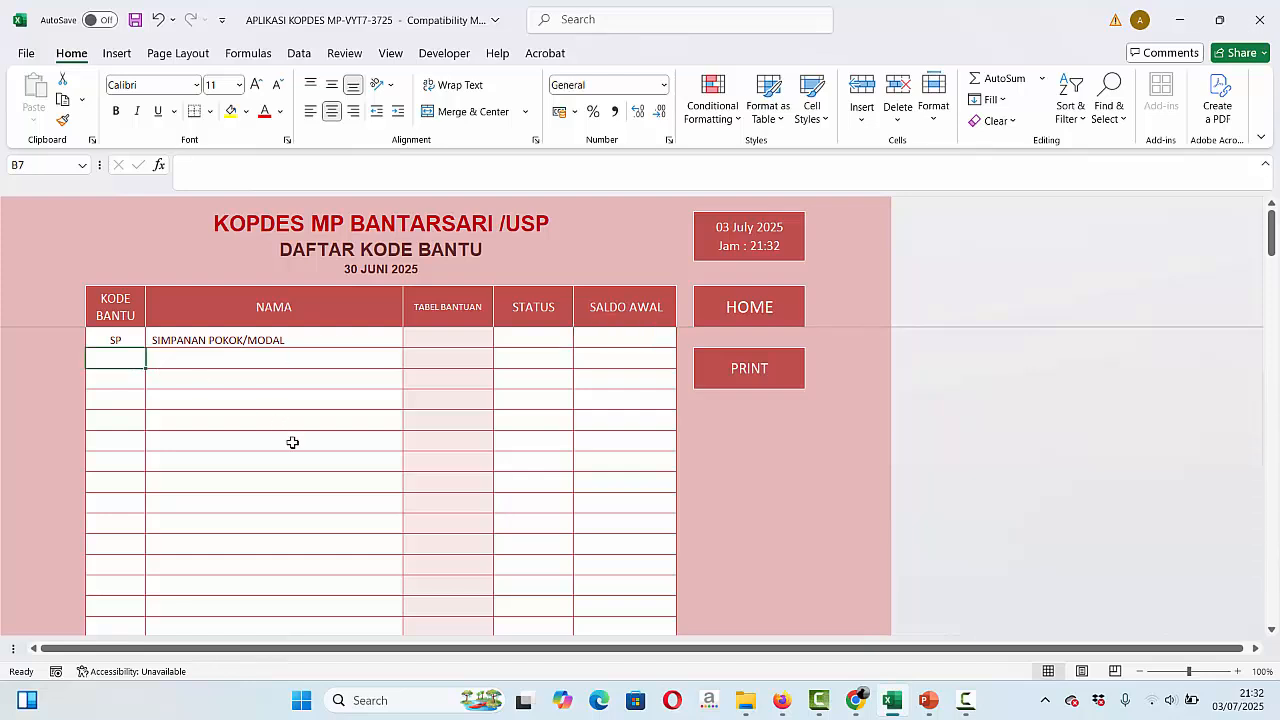
pyautogui.write('SP')
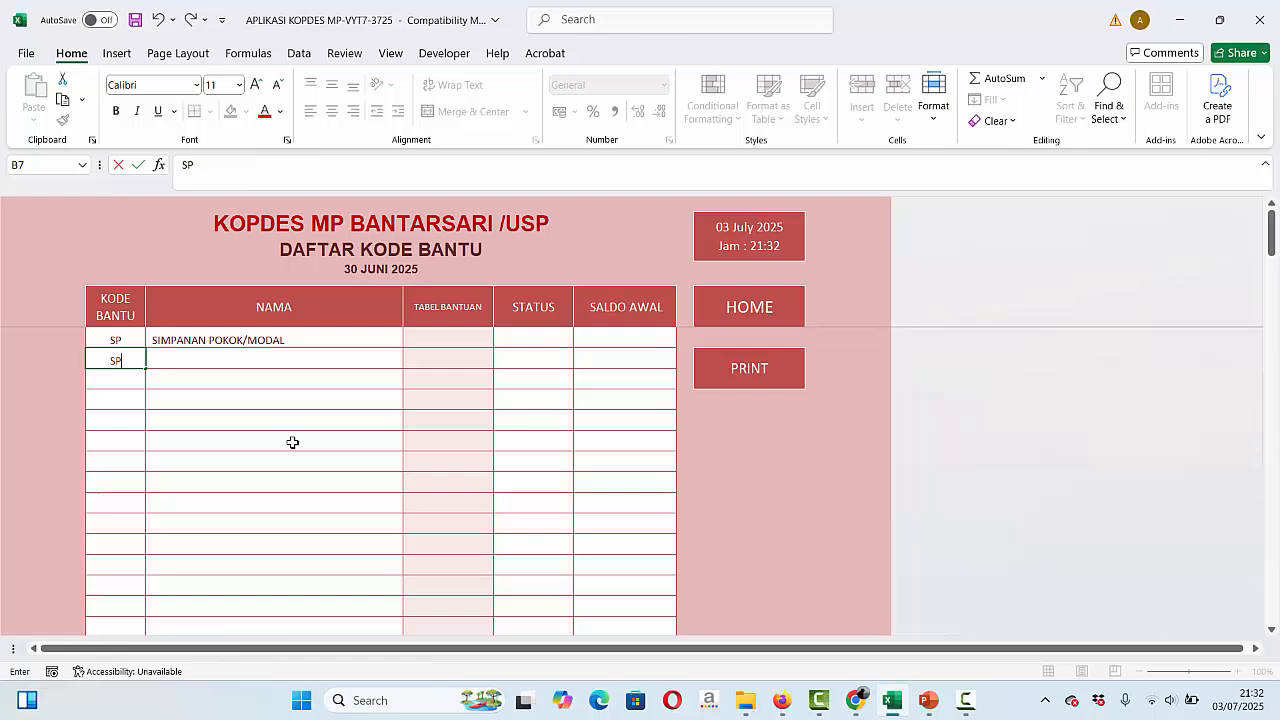
pyautogui.write('-1')
pyautogui.press('Return')
pyautogui.click(132, 363)
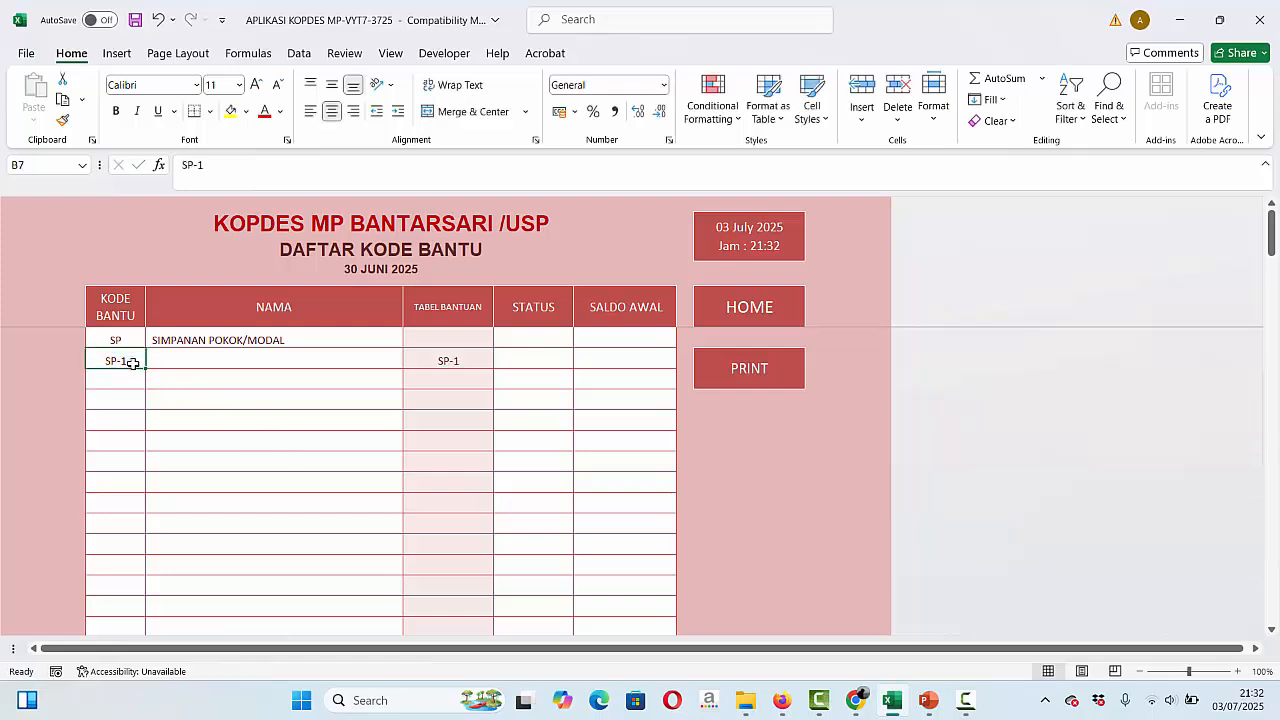
pyautogui.moveTo(146, 369); pyautogui.dragTo(143, 455)
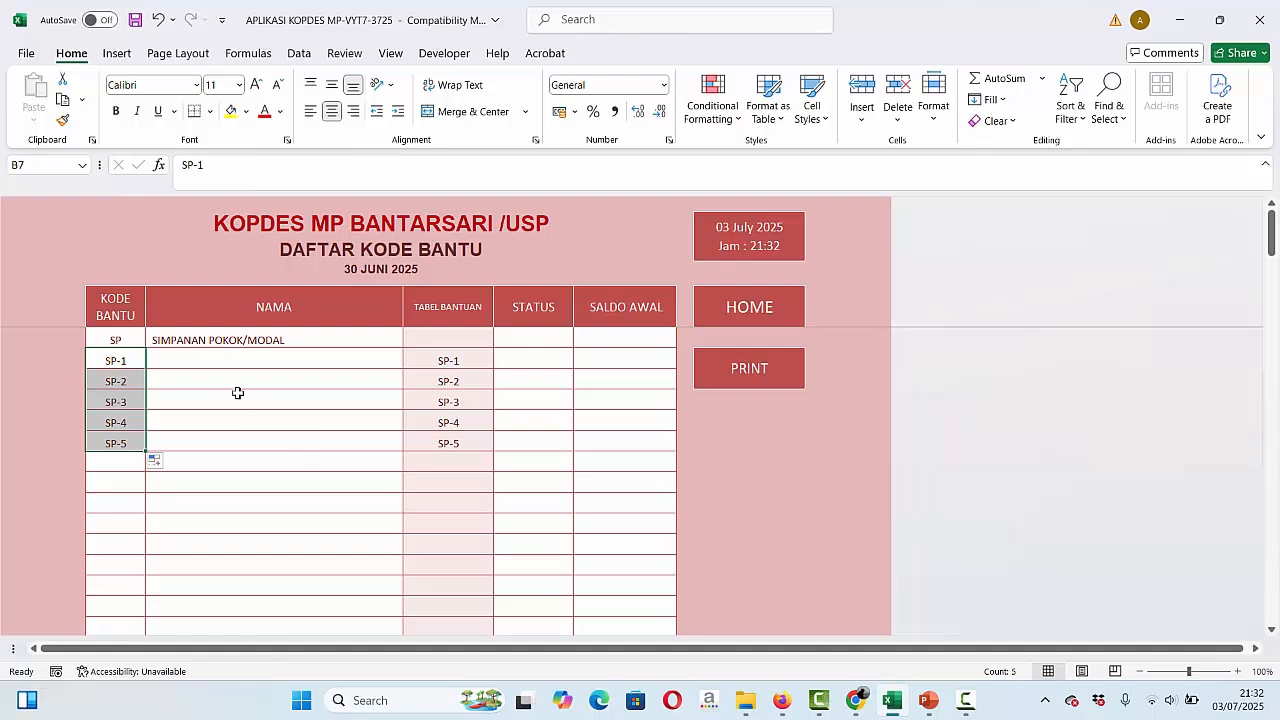
# Enter the names Si A for SP-1 and Si B for SP-2
pyautogui.click(267, 358)
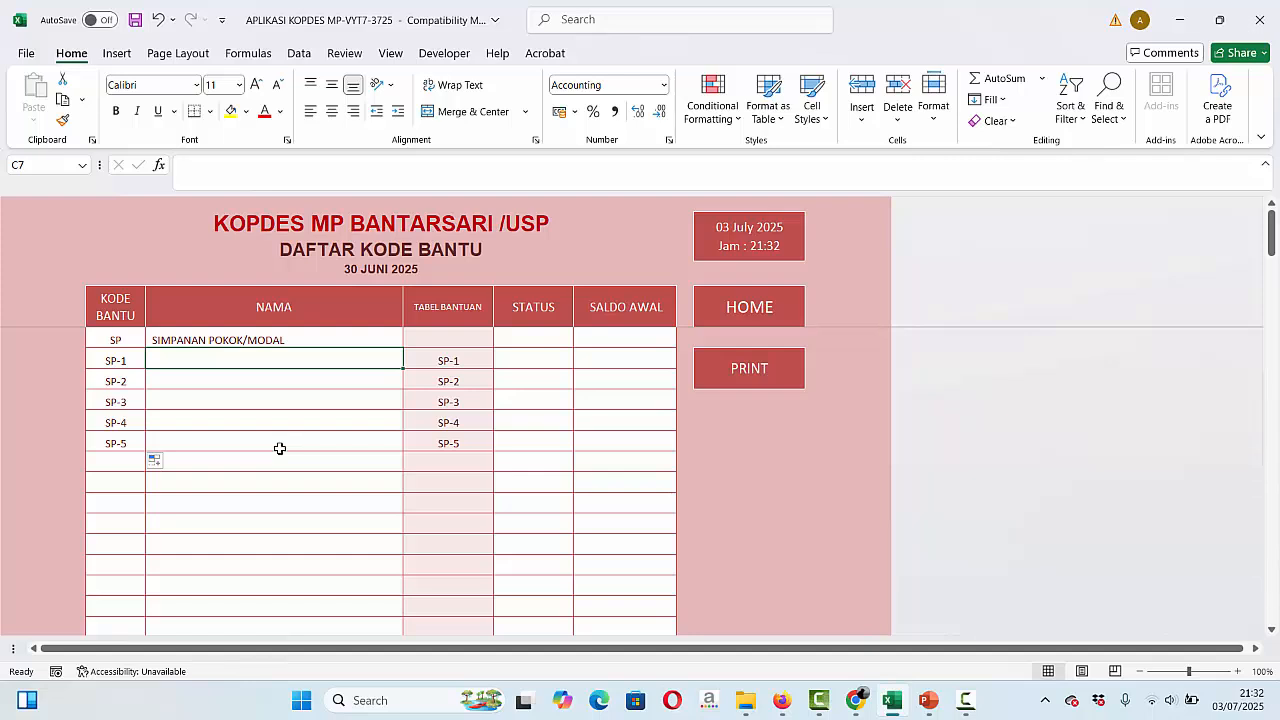
pyautogui.write('sIA')
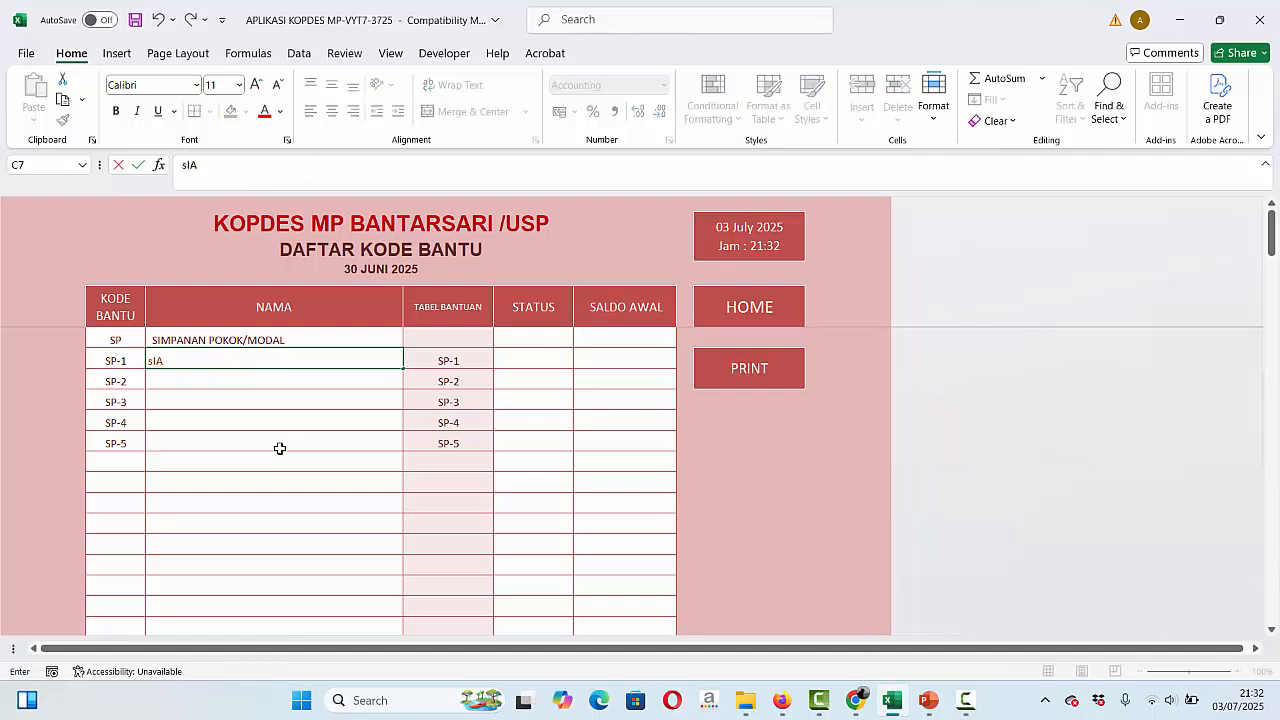
pyautogui.press('BackSpace')
pyautogui.press('BackSpace')
pyautogui.press('capslock')
pyautogui.write('Sia')
pyautogui.write(' A')
pyautogui.press('Return')
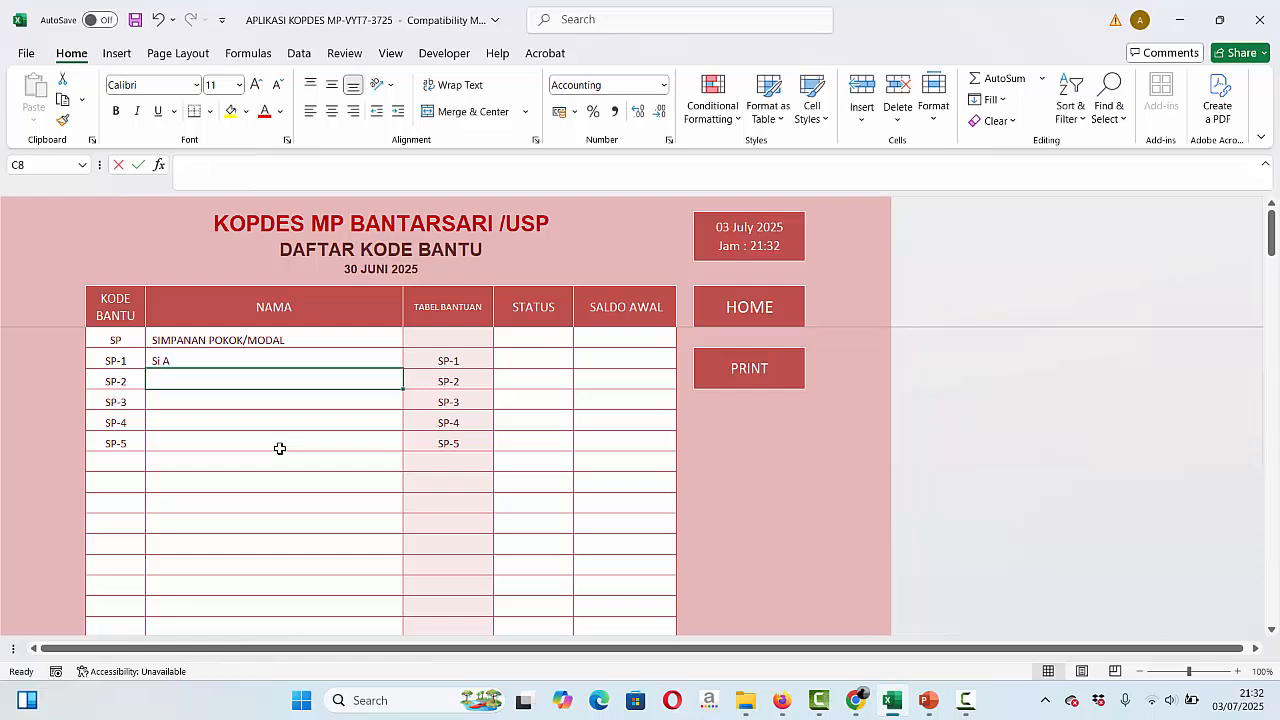
pyautogui.write('Si B')
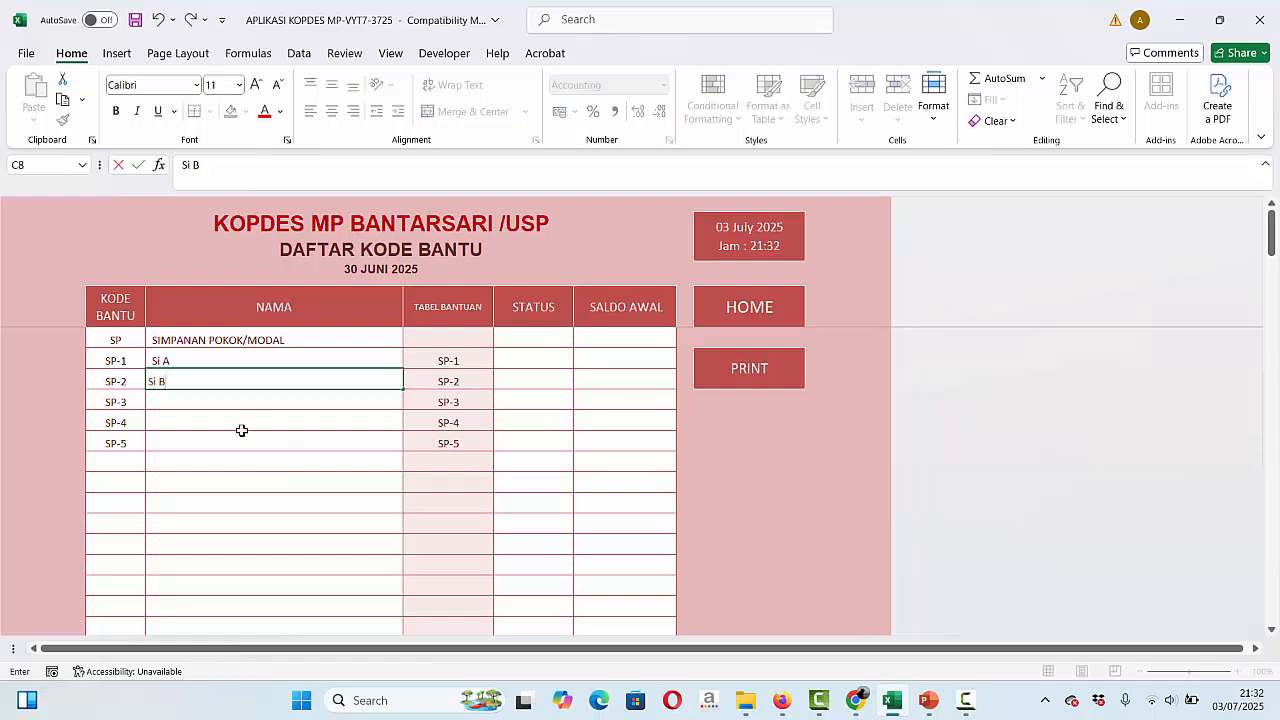
pyautogui.click(219, 416)
# Append (SP) to the names of SP-1 and SP-2 so they read Si A (SP) and Si B (SP)
pyautogui.click(228, 360)
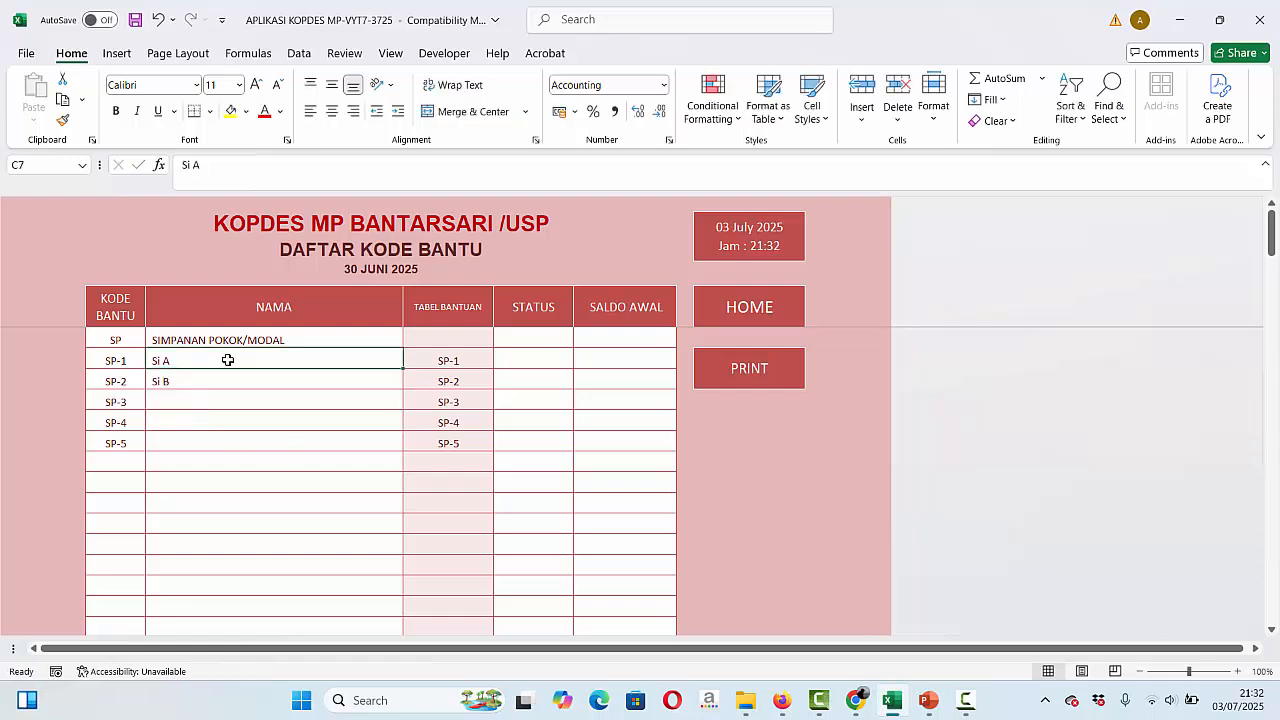
pyautogui.doubleClick(228, 360)
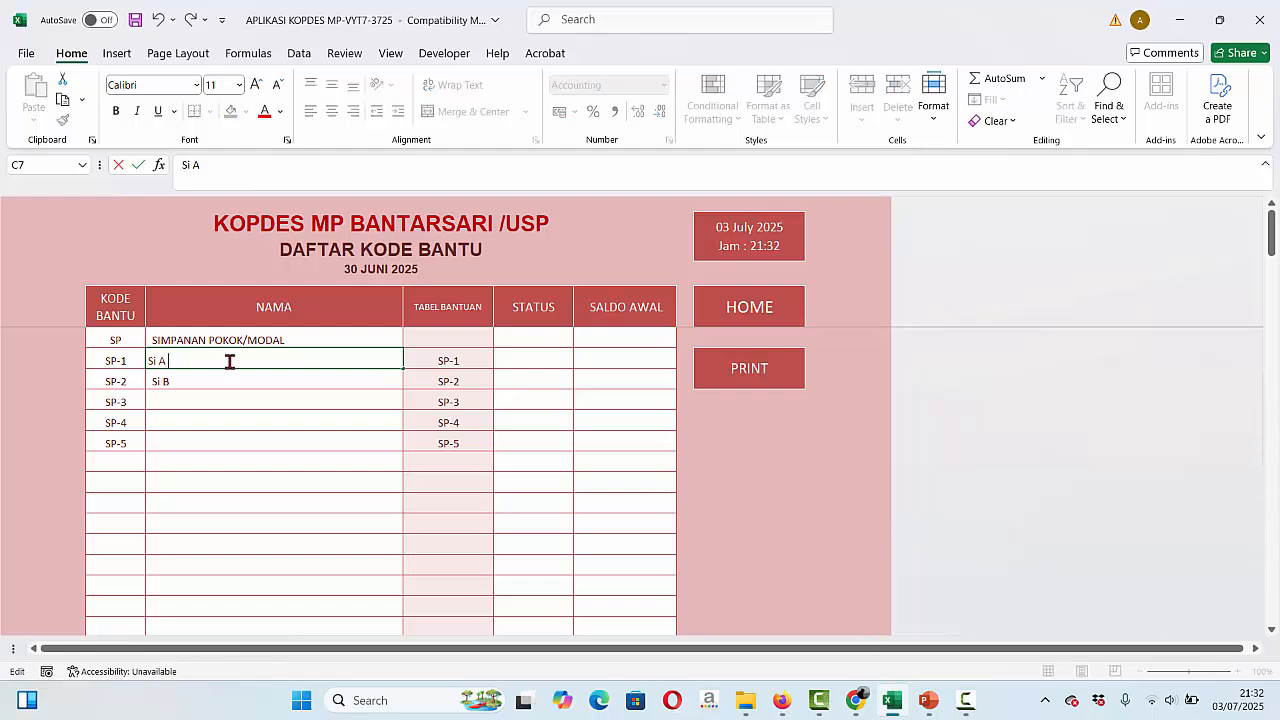
pyautogui.write('(Pokok')
pyautogui.press('BackSpace')
pyautogui.write('SP)')
pyautogui.press('Return')
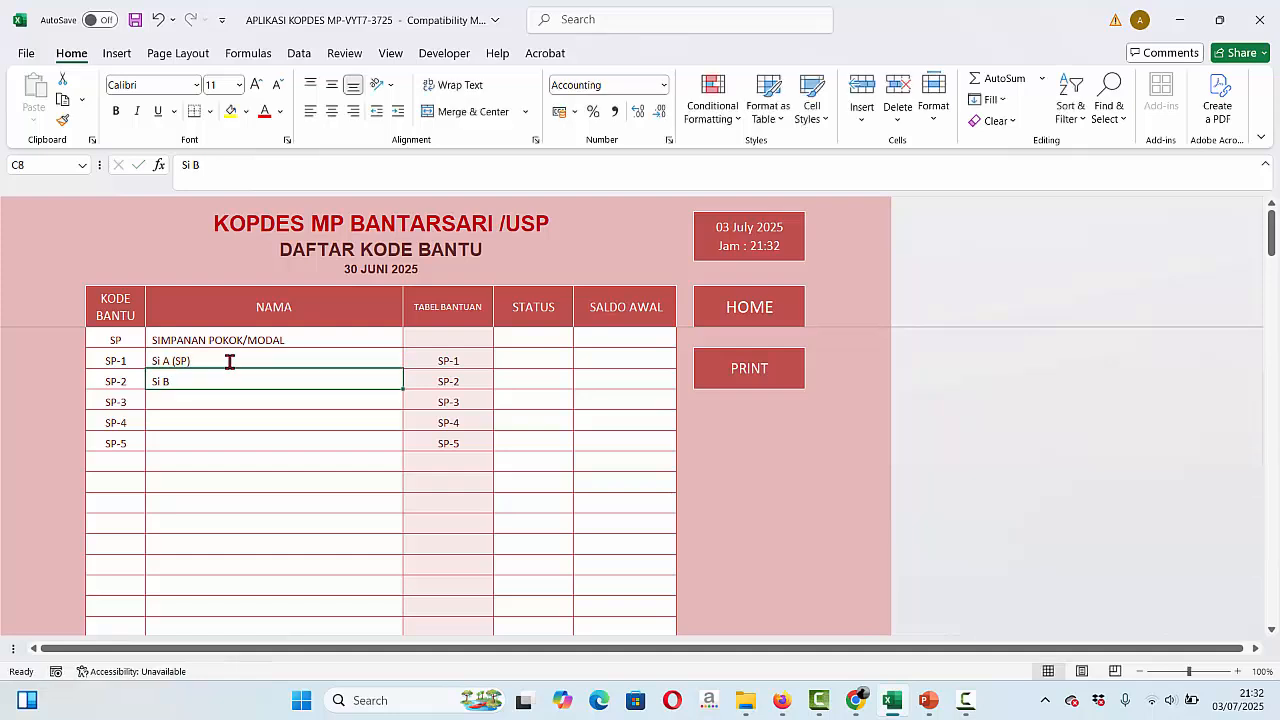
pyautogui.click(228, 360)
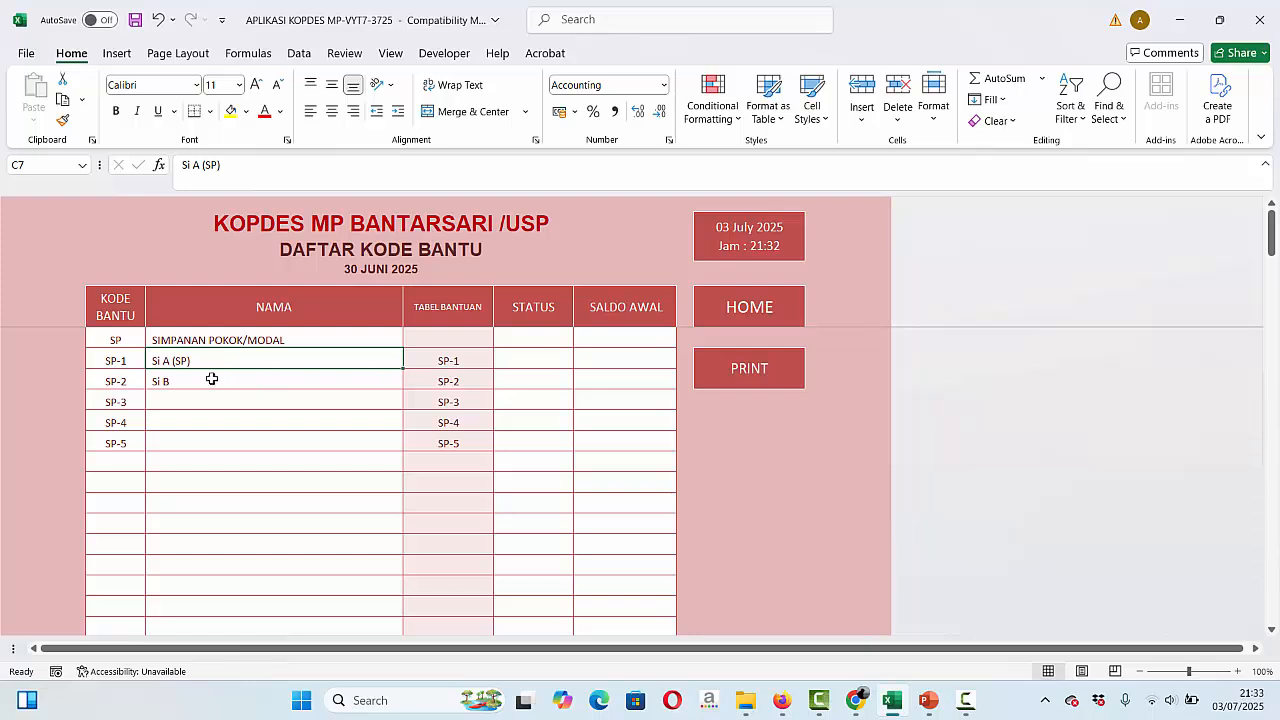
pyautogui.doubleClick(205, 380)
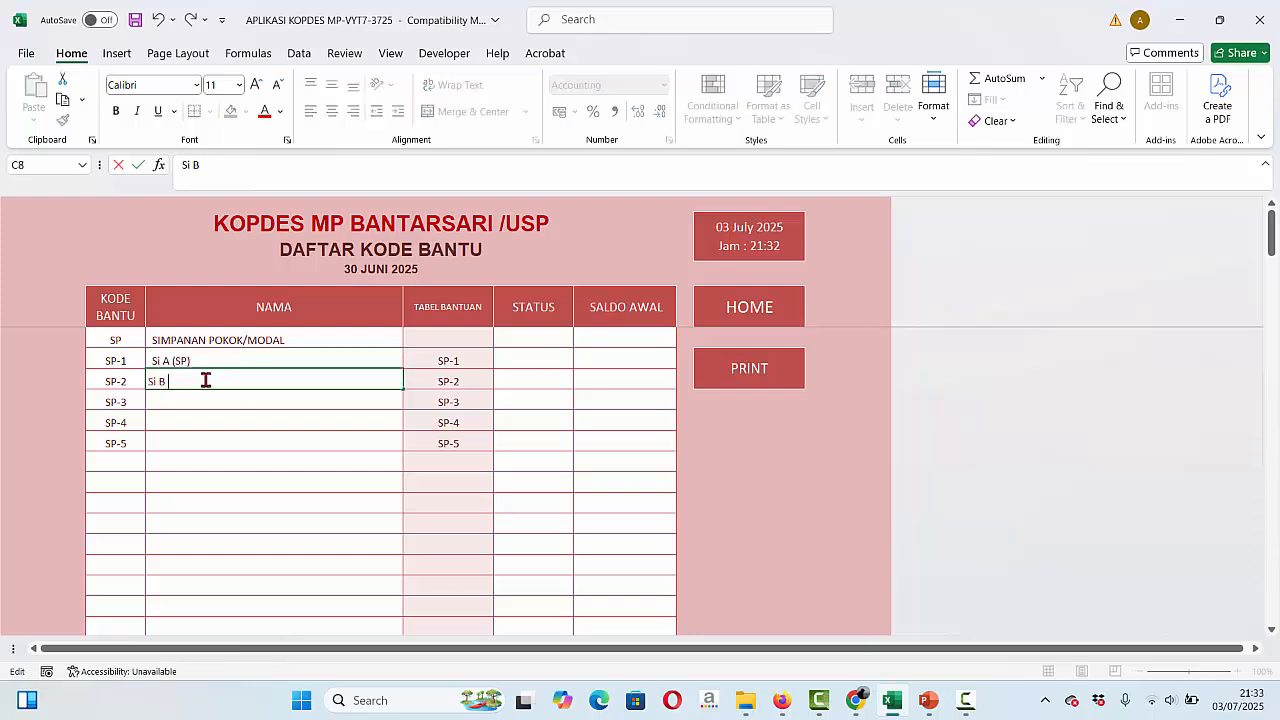
pyautogui.write('(SP)')
pyautogui.press('Return')
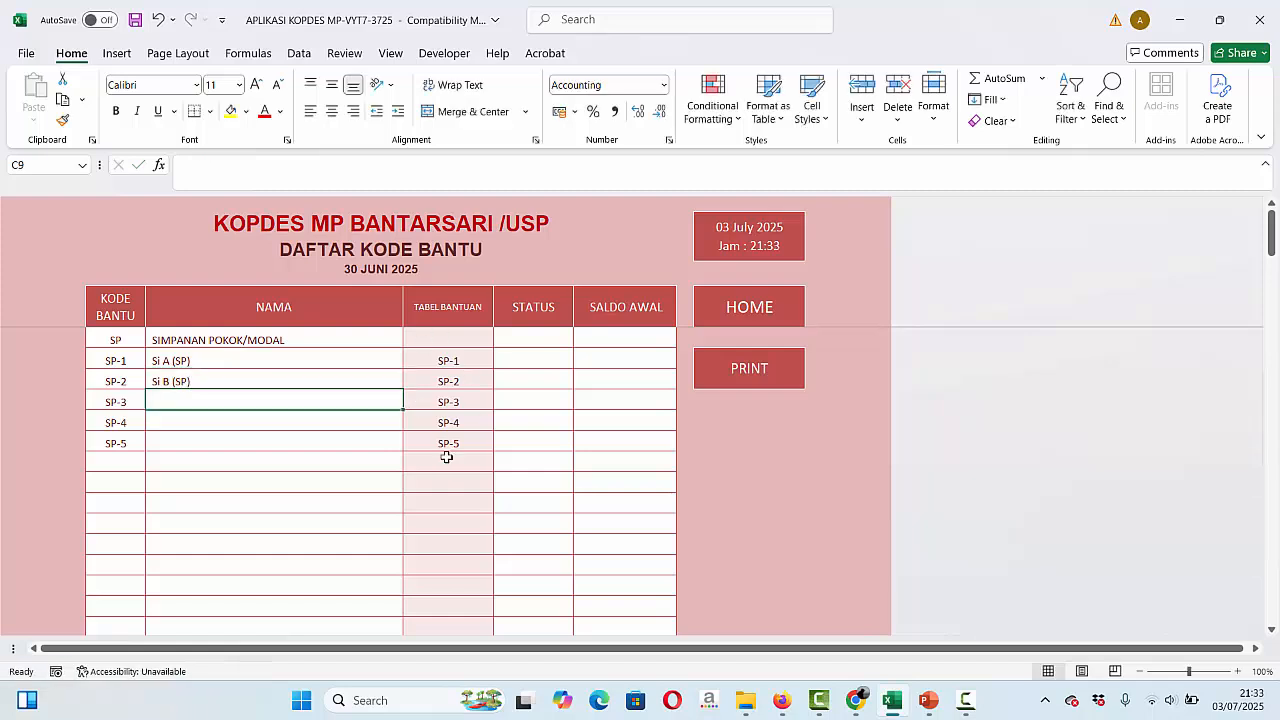
# Set the status to HUTANG for codes SP-1 through SP-5
pyautogui.click(532, 358)
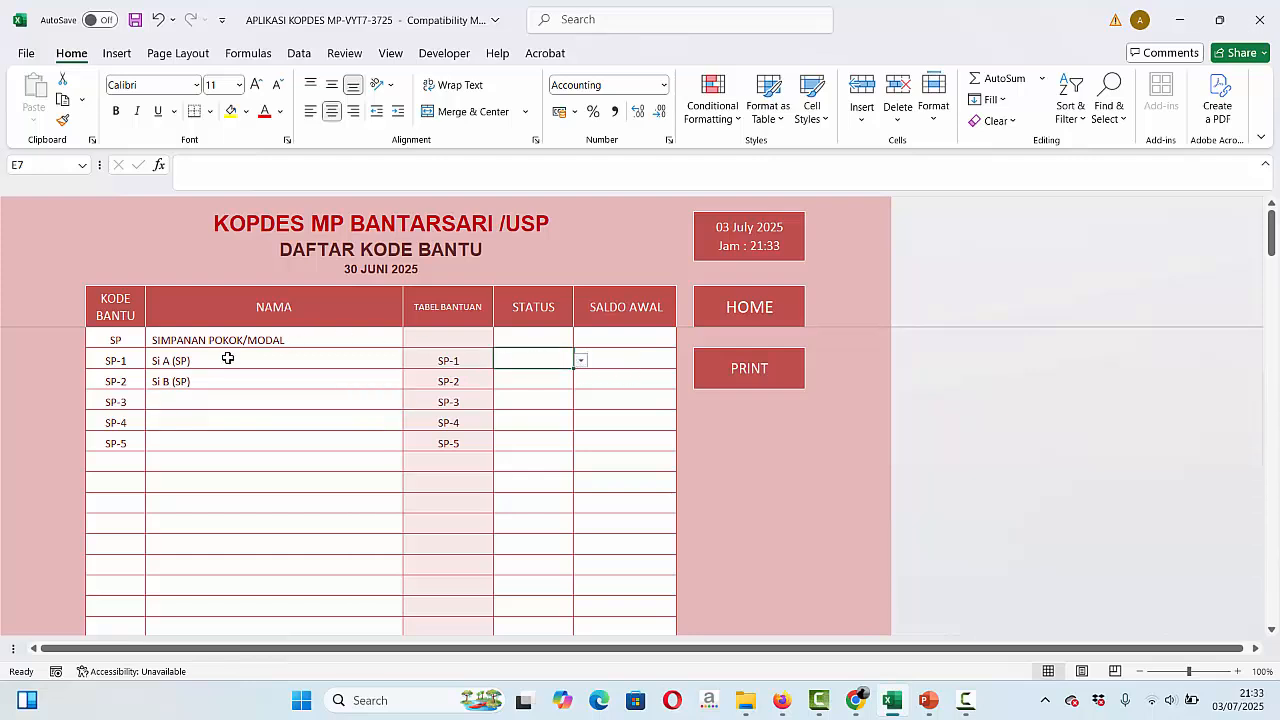
pyautogui.click(580, 360)
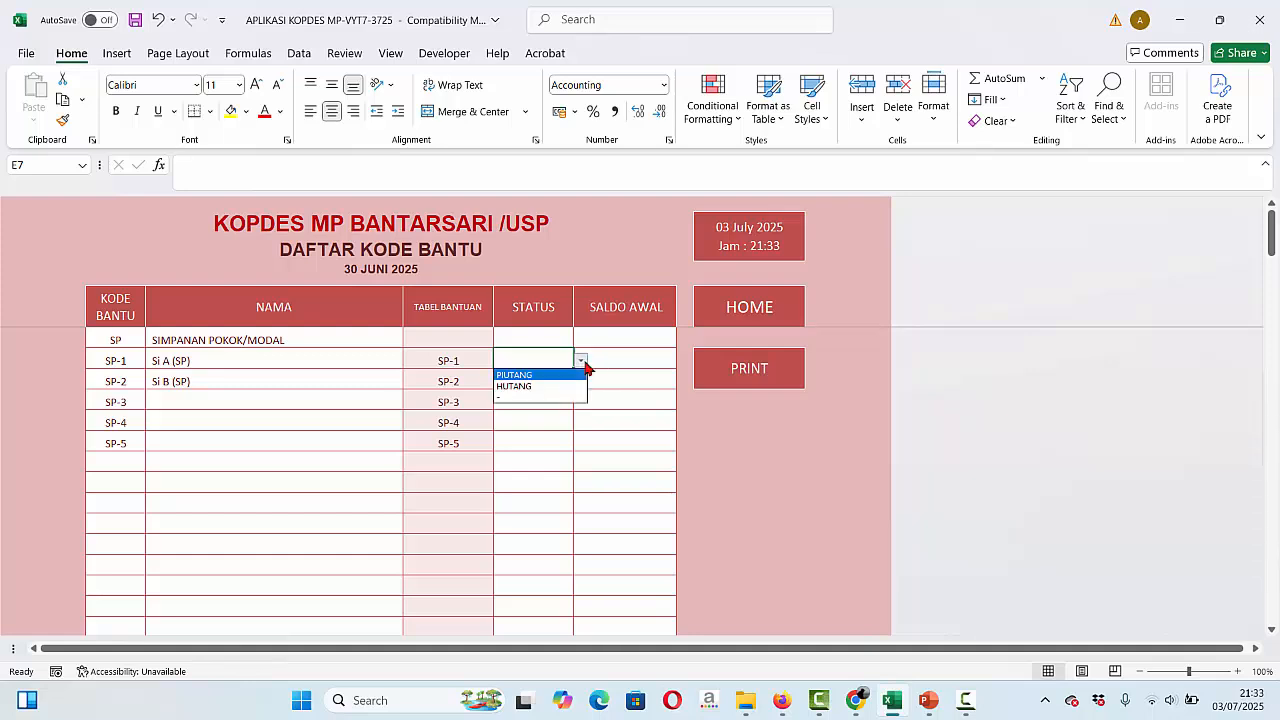
pyautogui.click(520, 386)
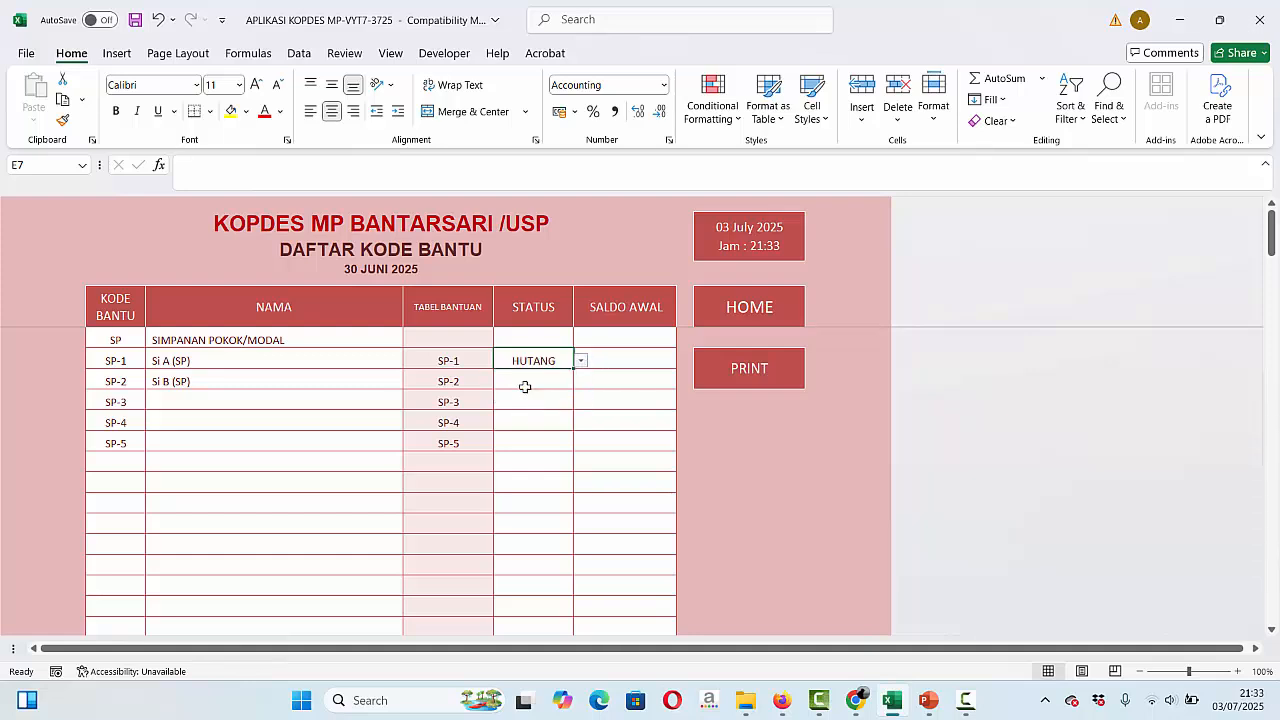
pyautogui.hotkey('ctrl', 'c')
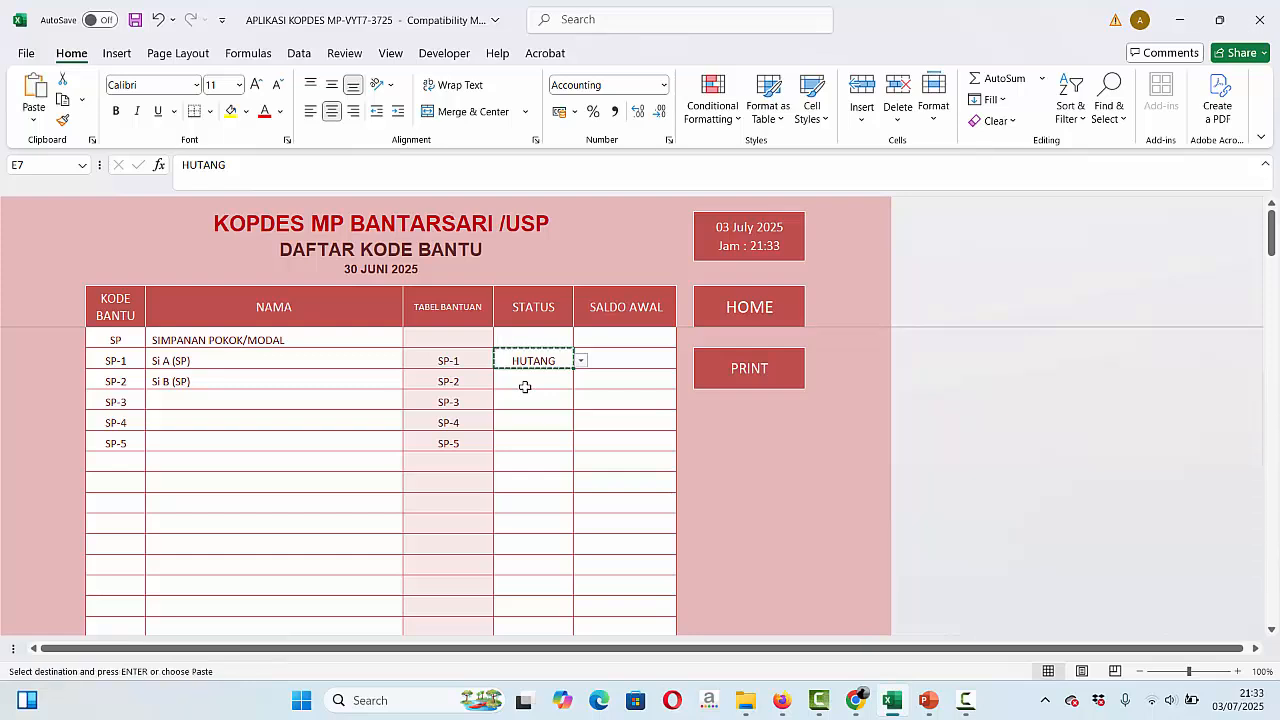
pyautogui.click(525, 386)
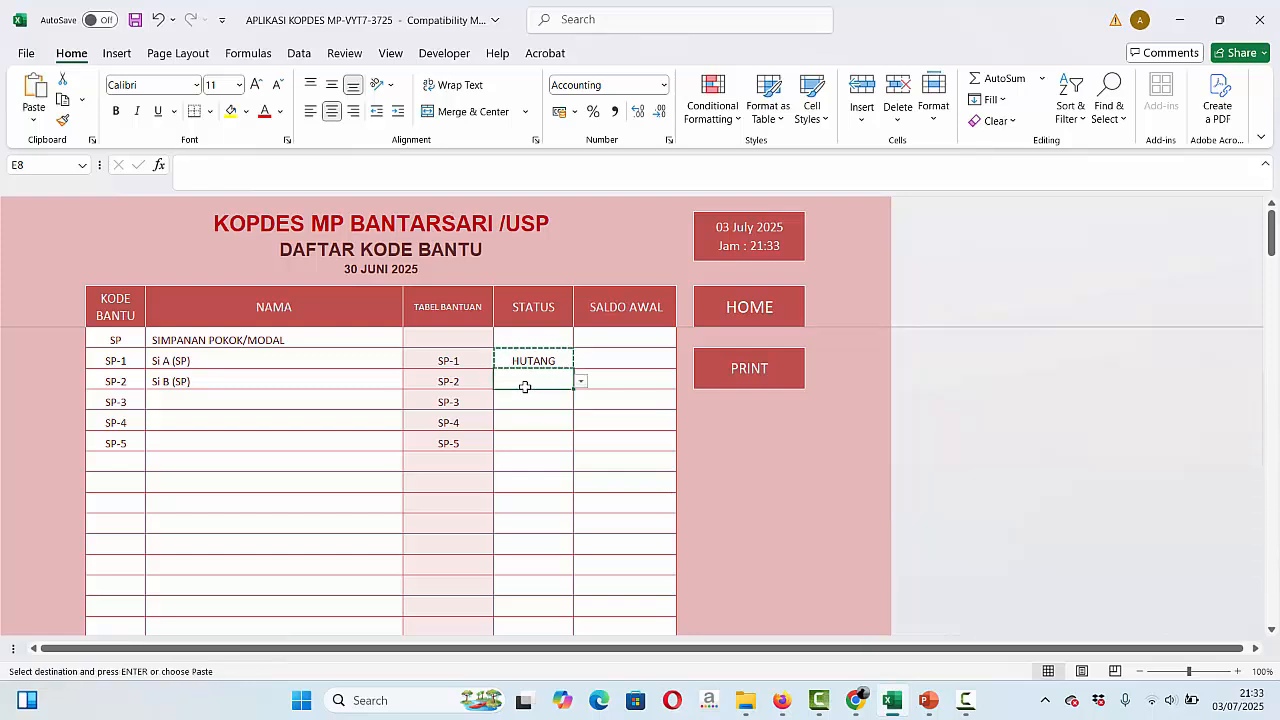
pyautogui.hotkey('ctrl', 'v')
pyautogui.hotkey('shift', 'Down')
pyautogui.hotkey('shift', 'Down')
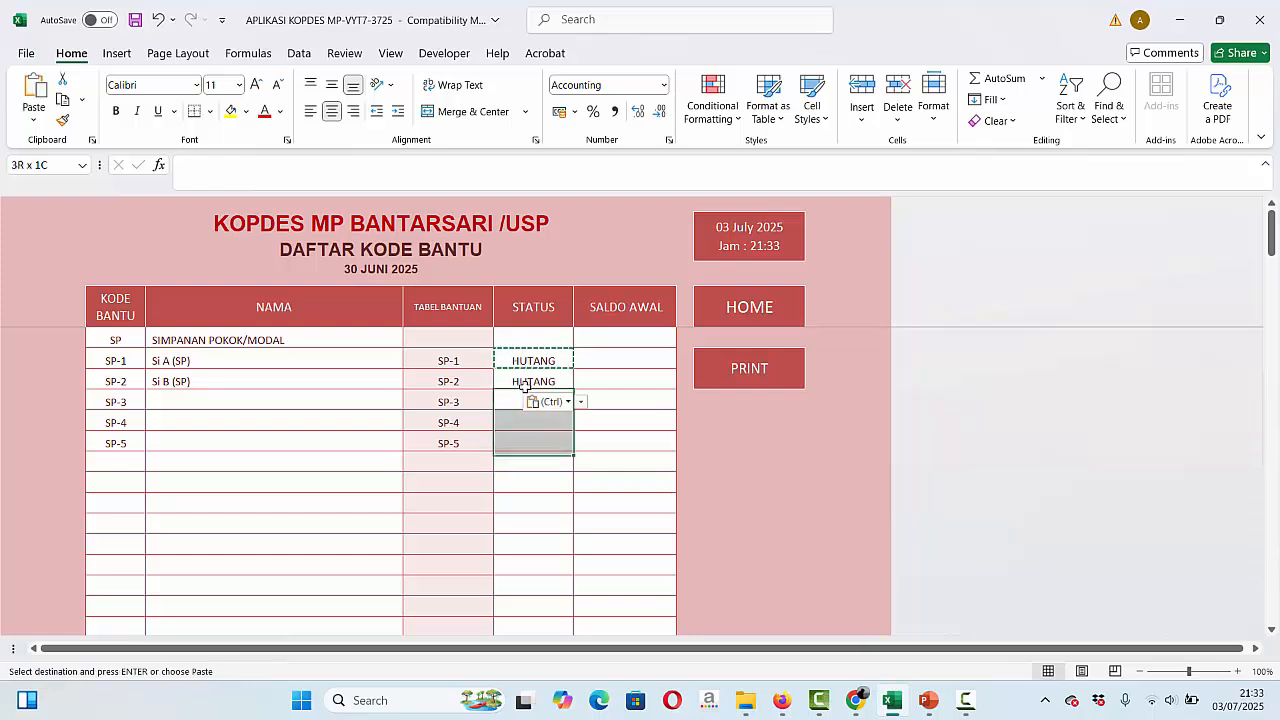
pyautogui.hotkey('ctrl', 'v')
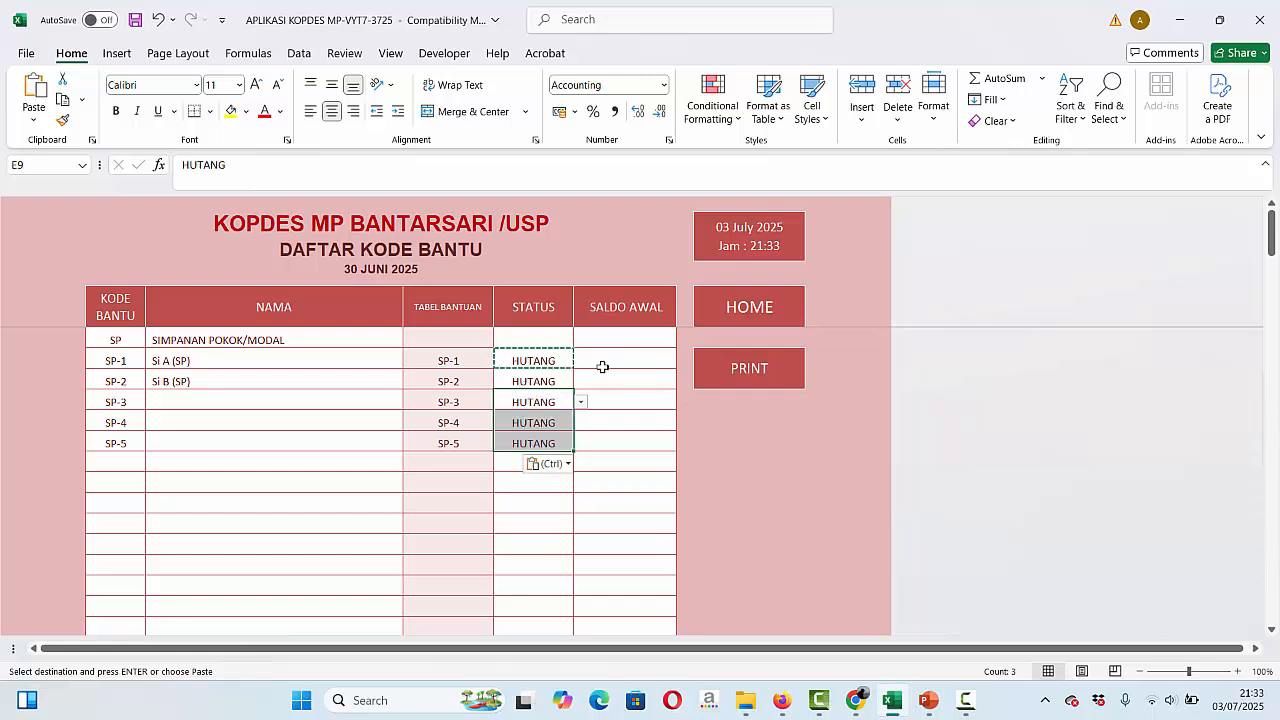
pyautogui.click(640, 360)
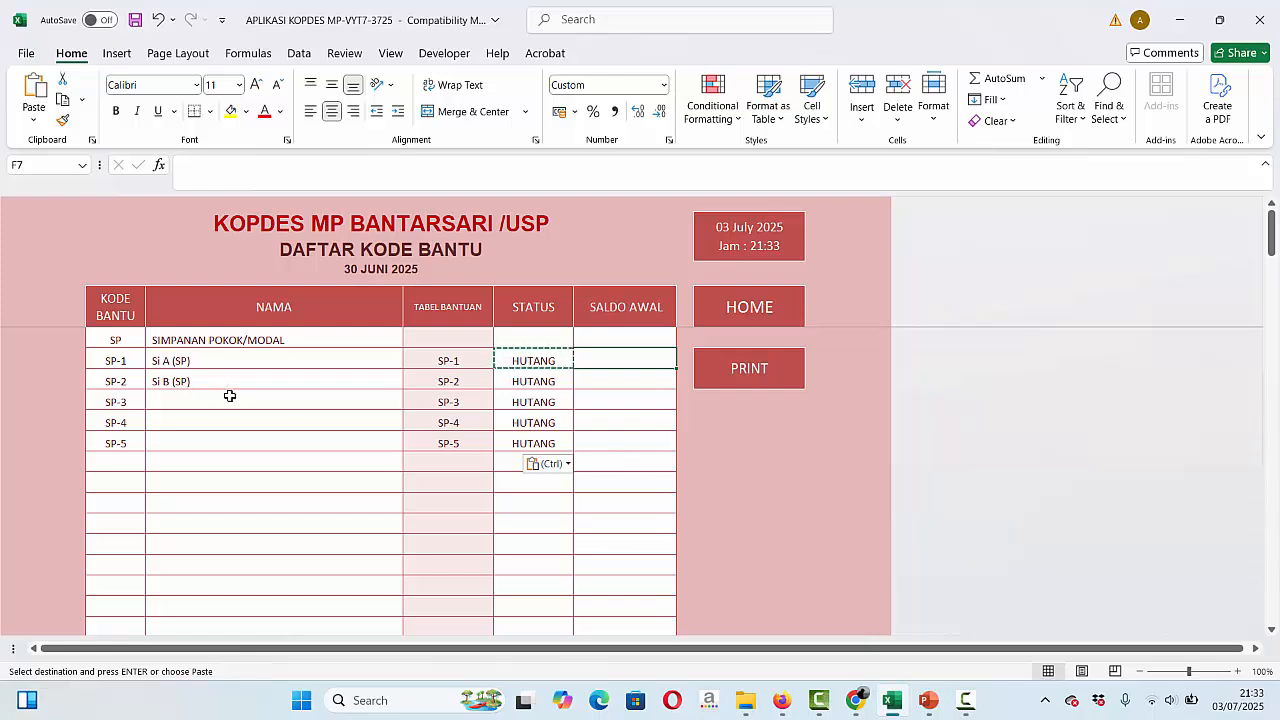
# Leave two blank rows below SP-5 and enter code SW with the name SIMPANAN WAJIB/MODAL TAMBAHAN
pyautogui.click(127, 500)
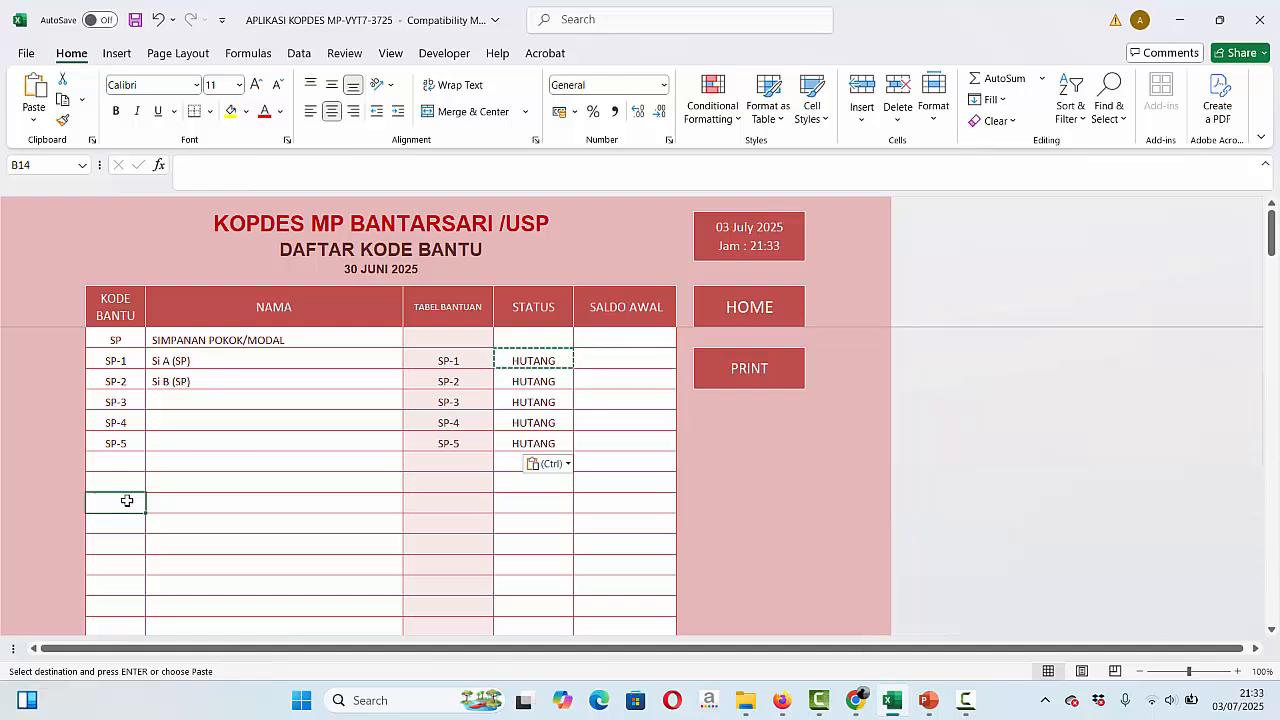
pyautogui.write('s')
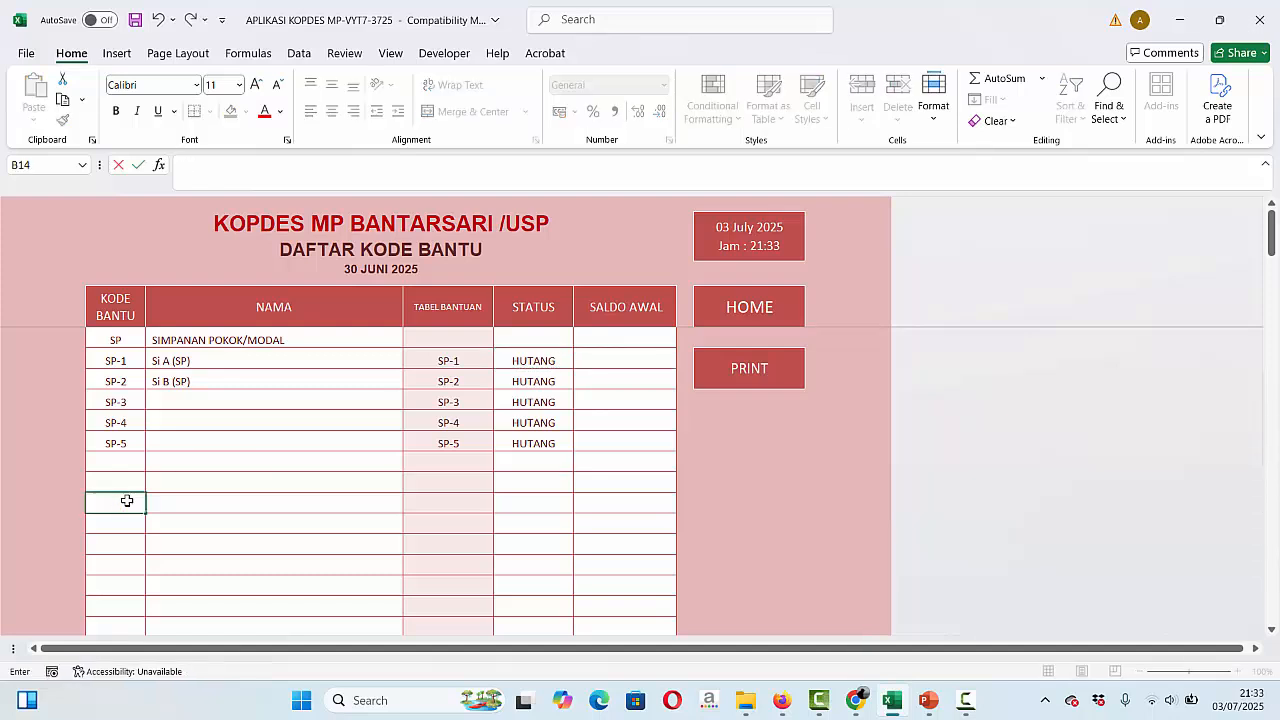
pyautogui.press('capslock')
pyautogui.write('W')
pyautogui.press('Tab')
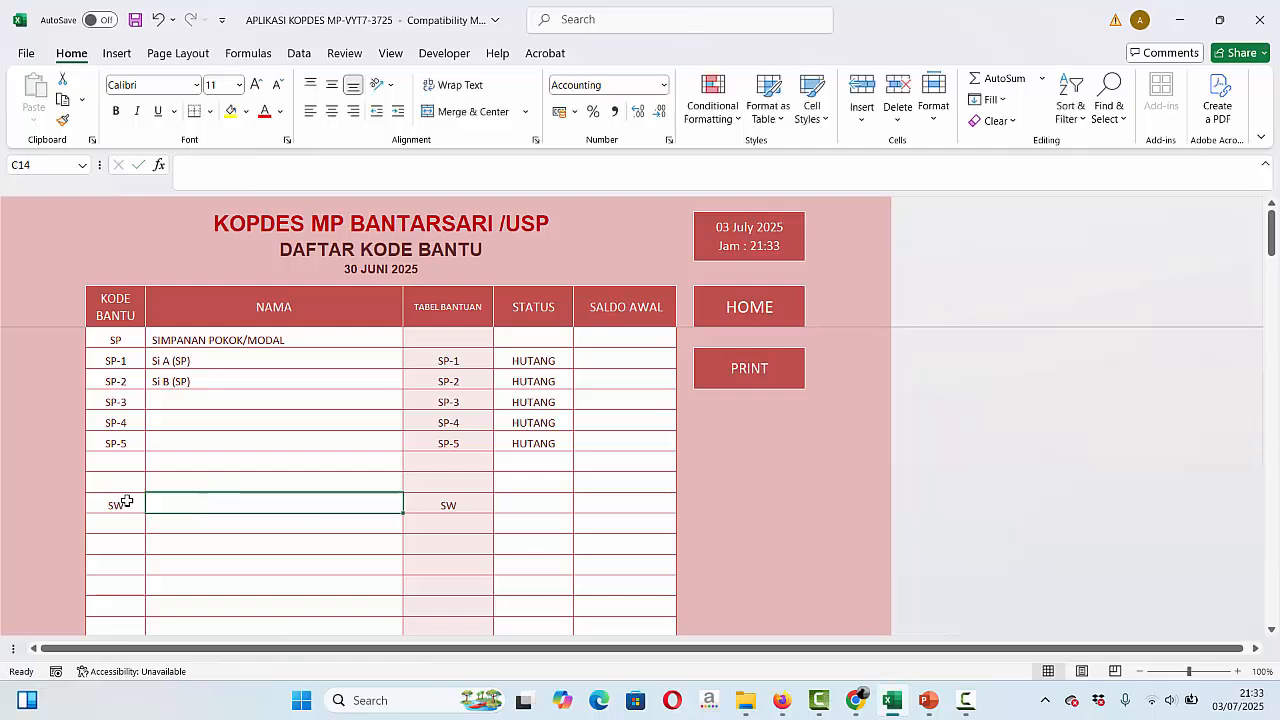
pyautogui.write('SIMPANAN ')
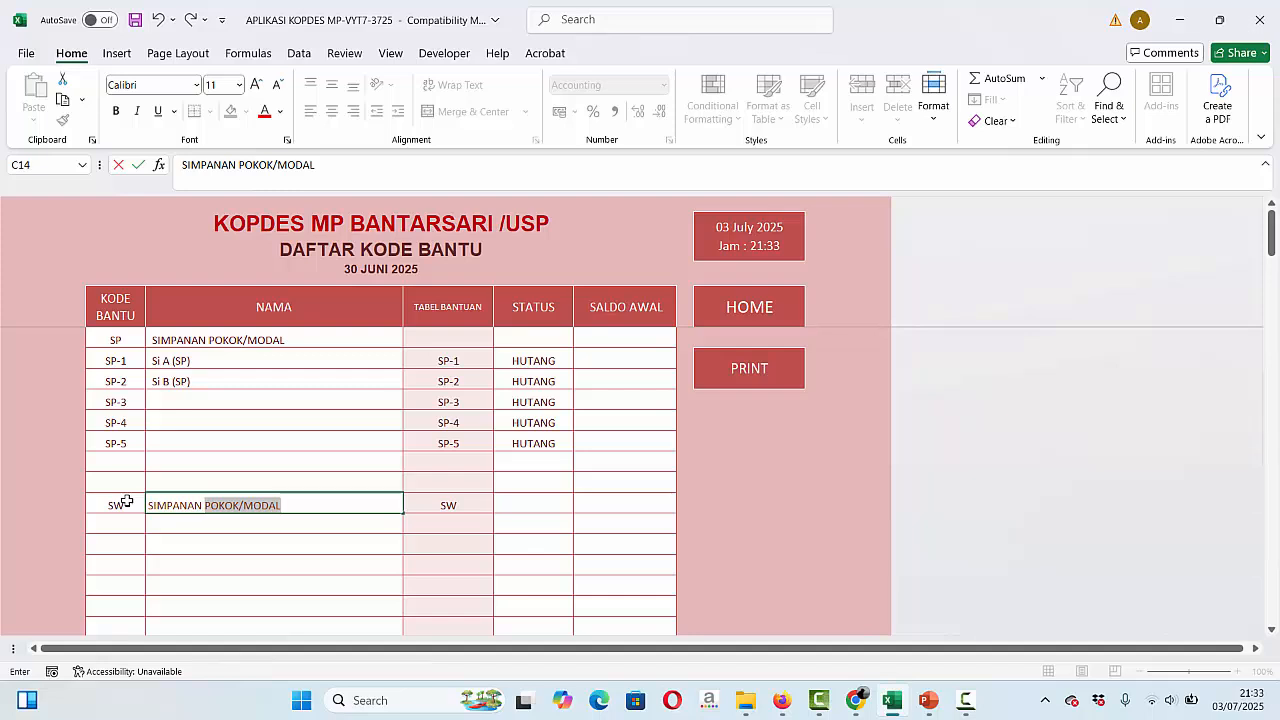
pyautogui.write('WAJIB')
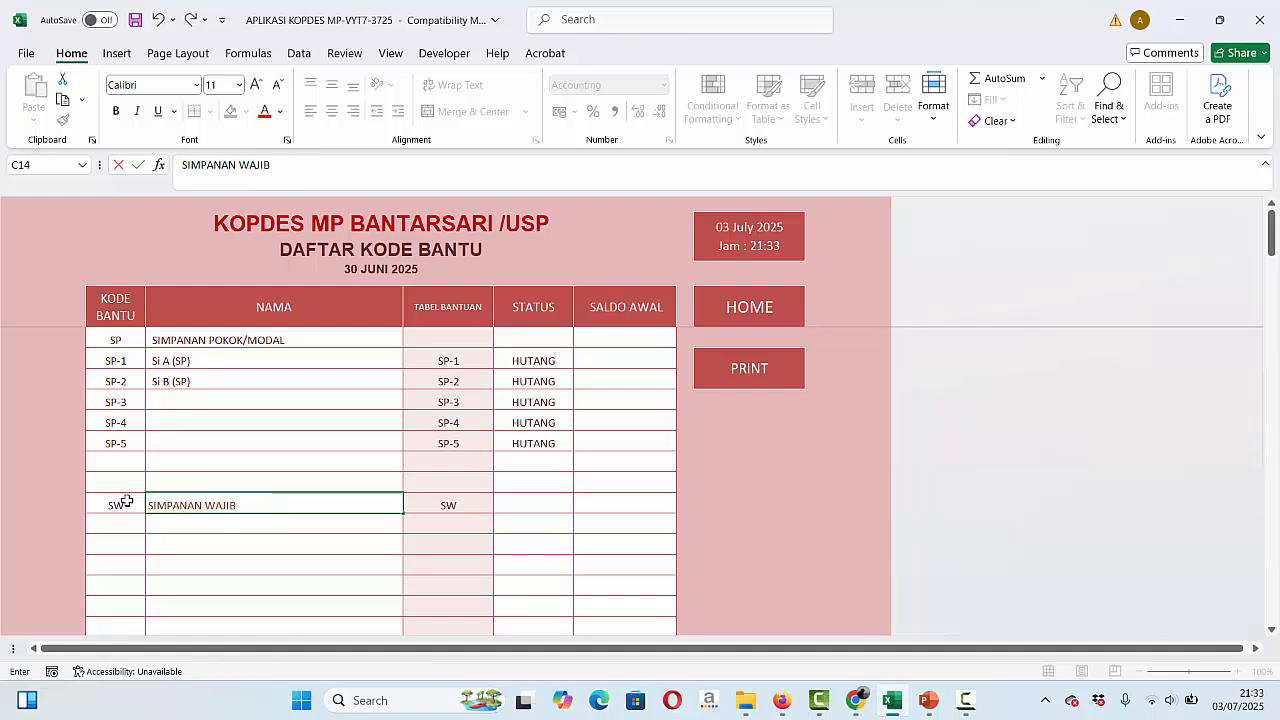
pyautogui.write('/MODAL TAMBAHAN')
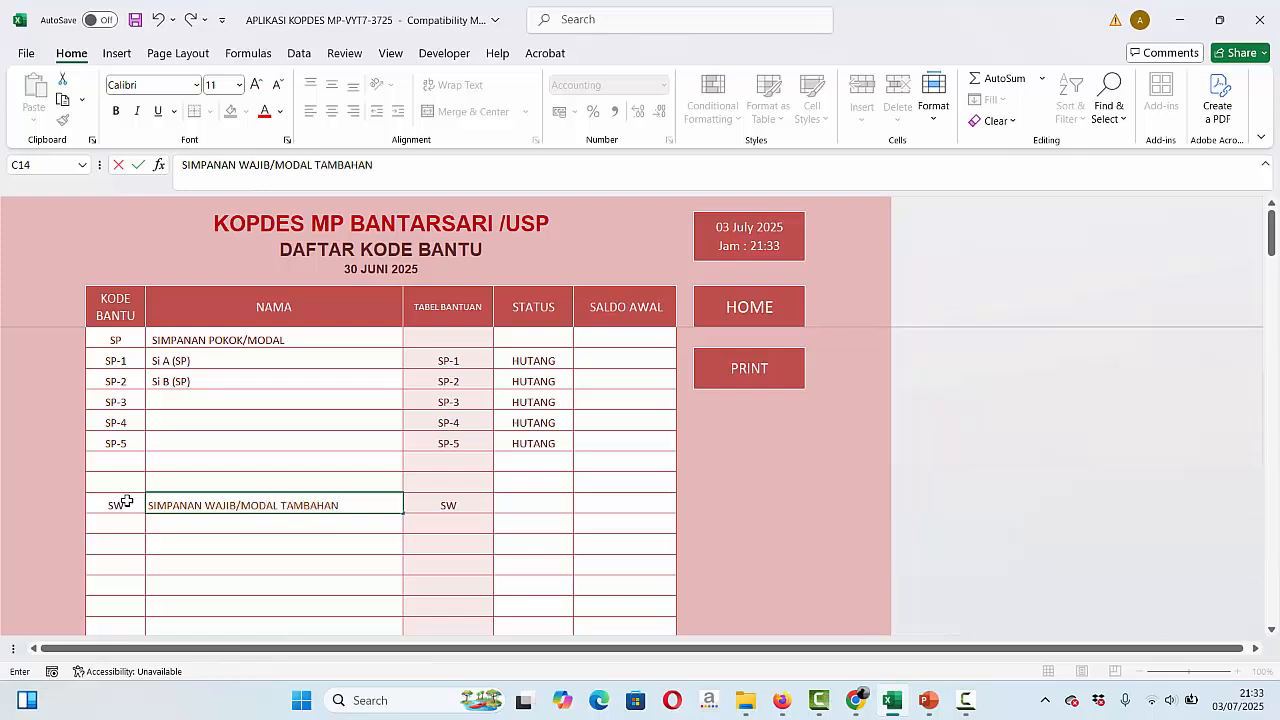
pyautogui.press('Return')
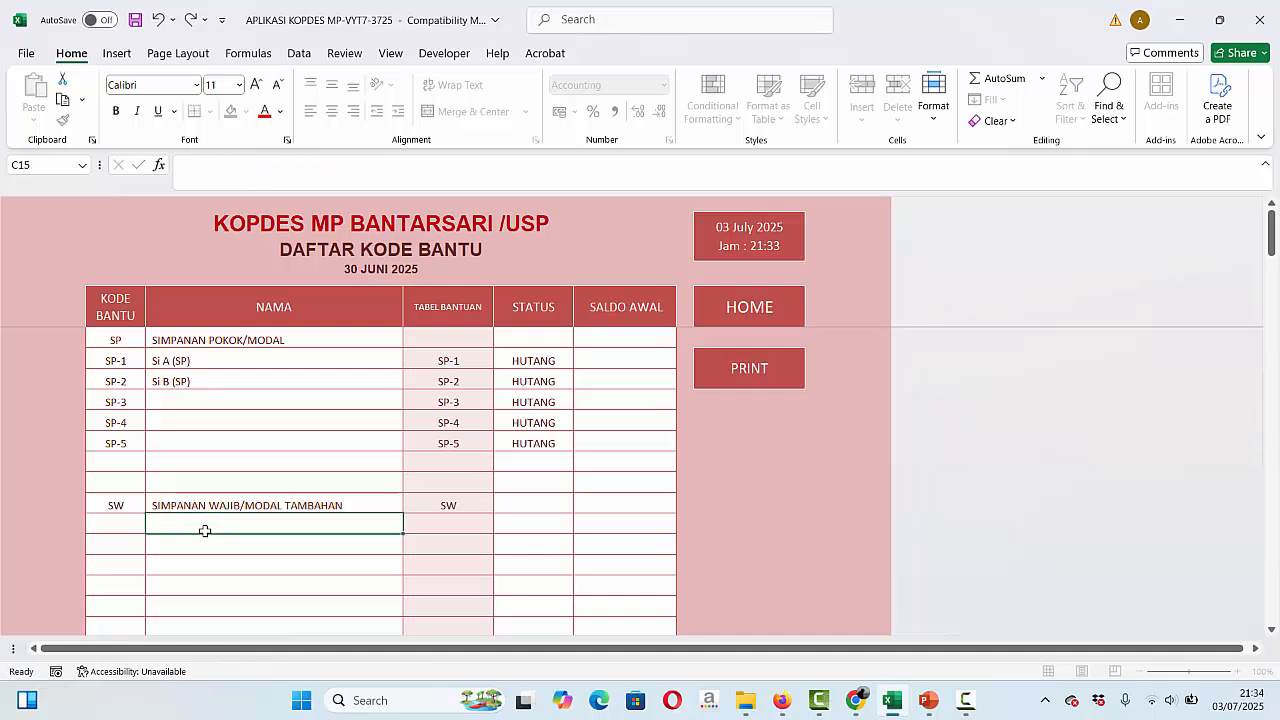
# Enter code SW-1 below SW and fill the series down to SW-4
pyautogui.click(132, 522)
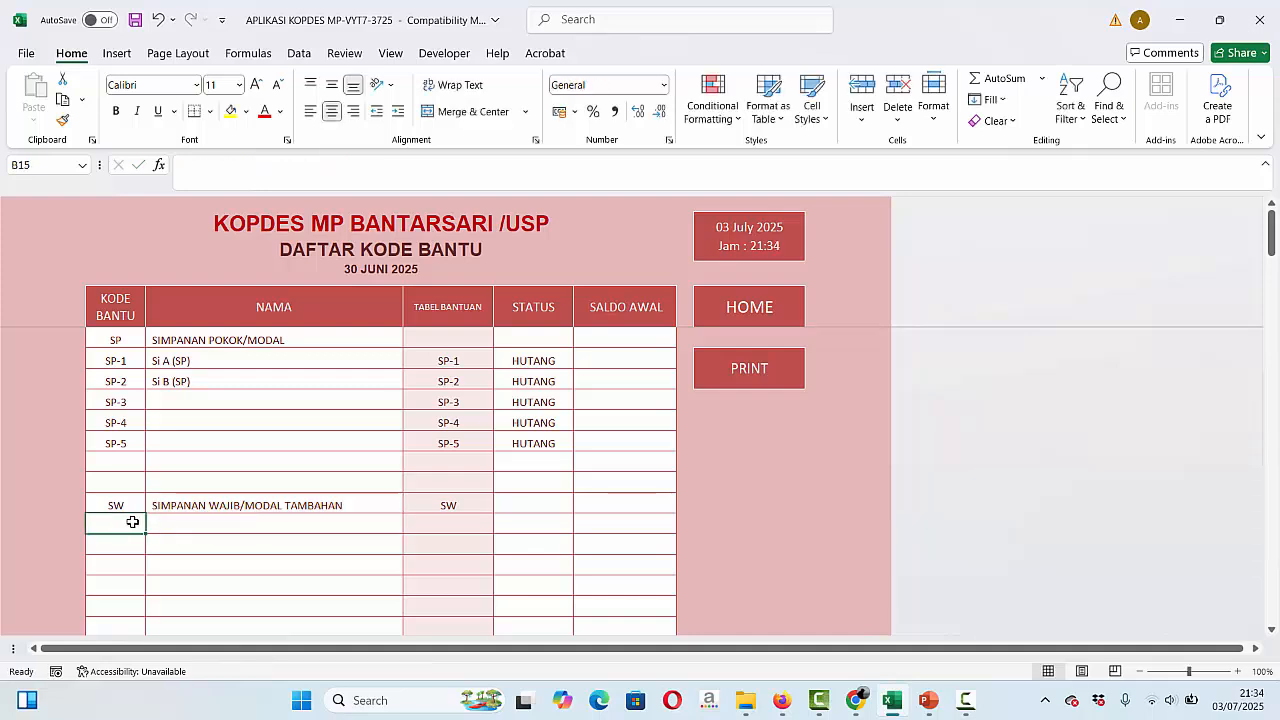
pyautogui.write('SW')
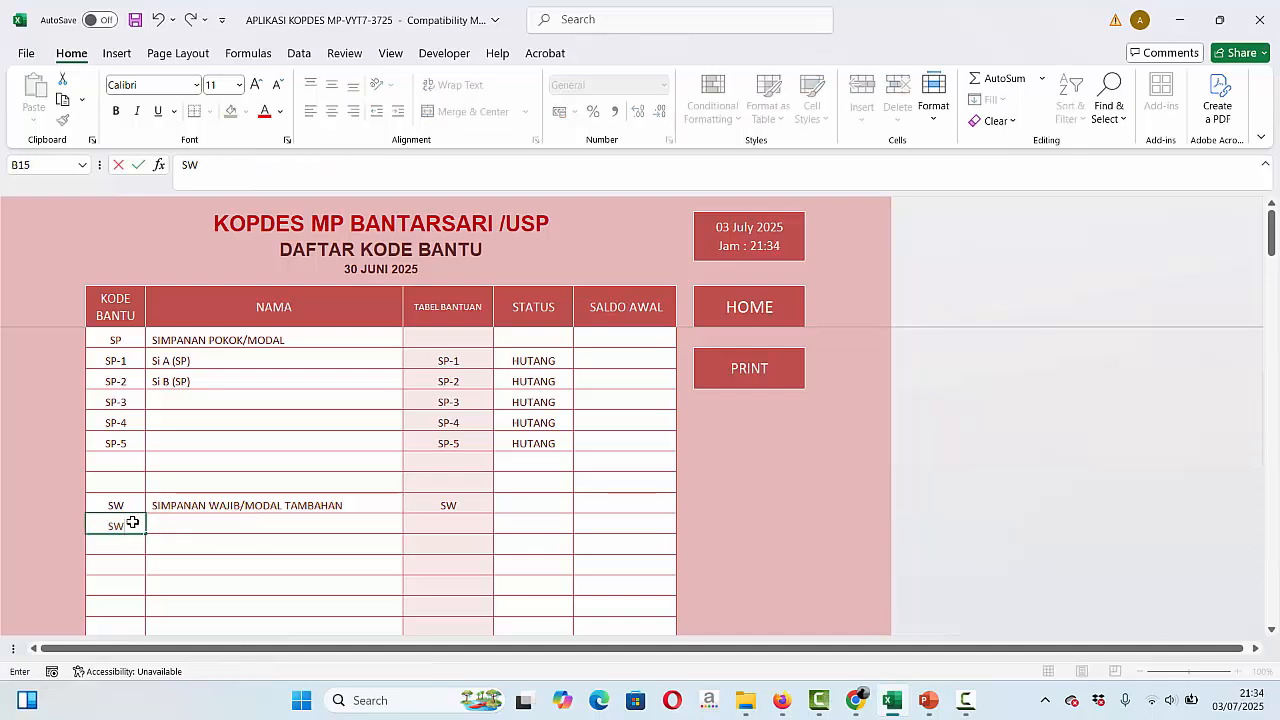
pyautogui.write('W')
pyautogui.write('-1')
pyautogui.press('Return')
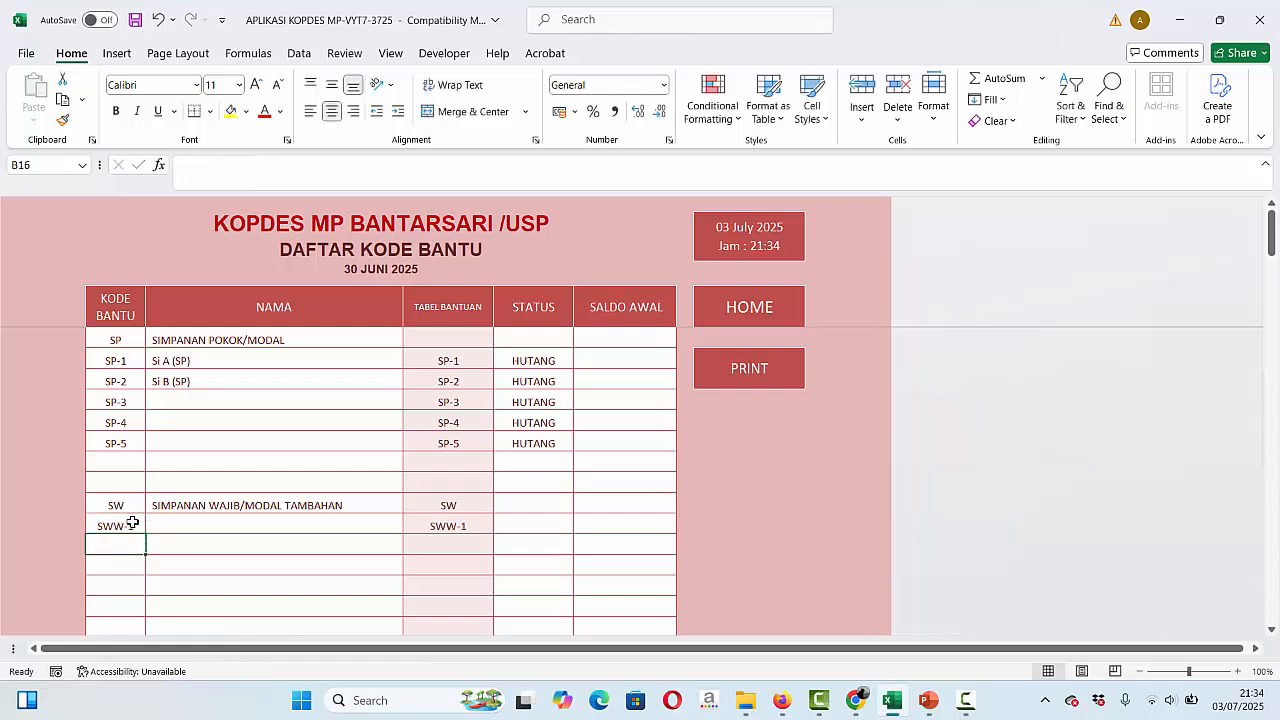
pyautogui.click(132, 522)
pyautogui.doubleClick(132, 522)
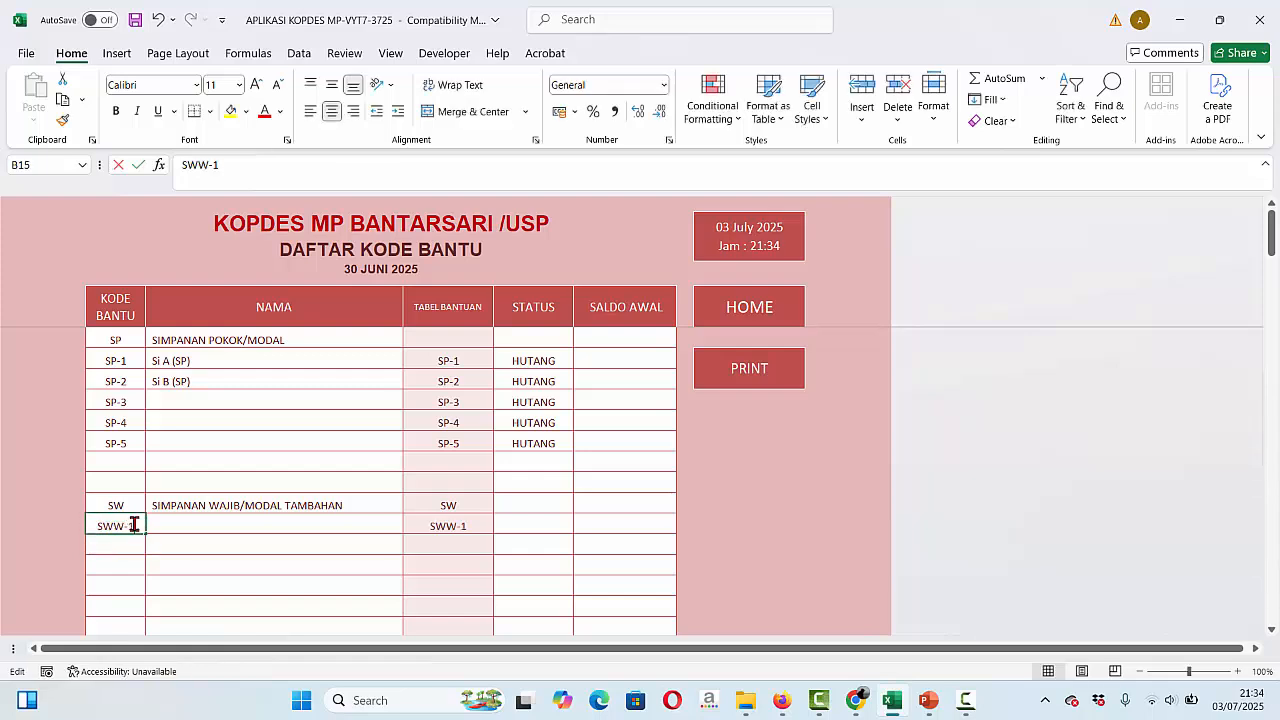
pyautogui.click(208, 165)
pyautogui.press('BackSpace')
pyautogui.press('Return')
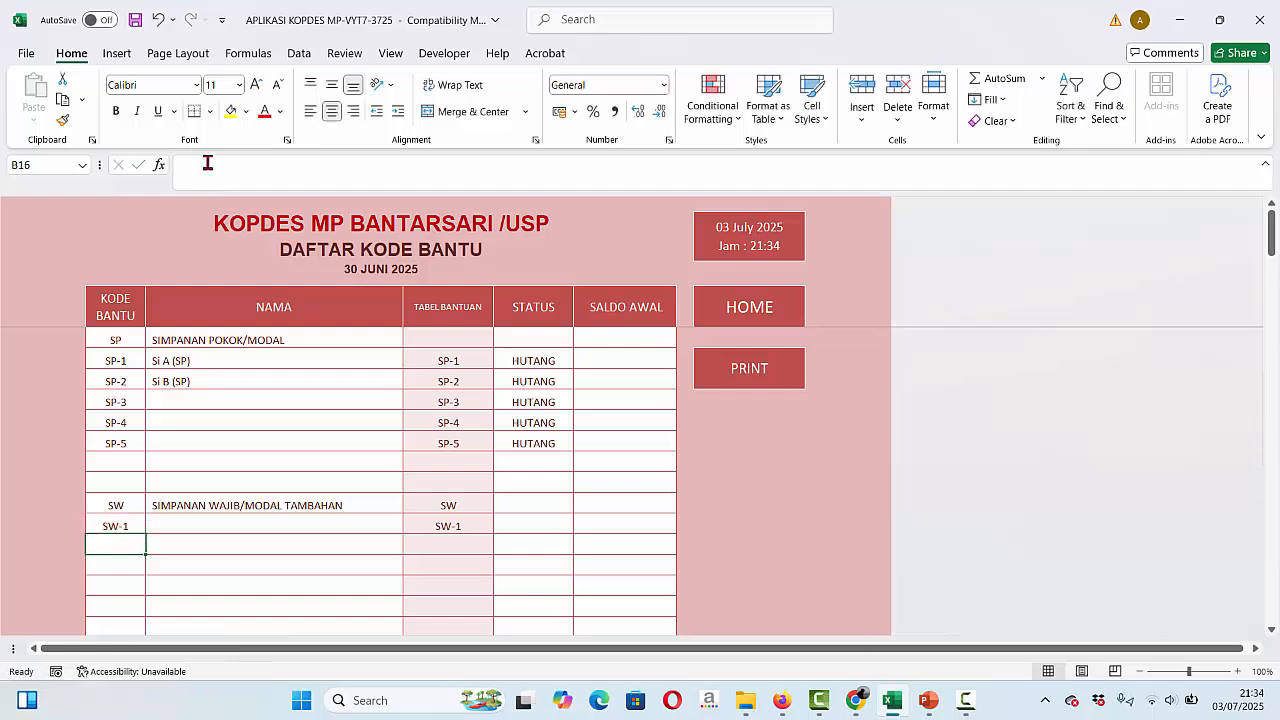
pyautogui.click(129, 529)
pyautogui.moveTo(147, 536); pyautogui.dragTo(145, 598)
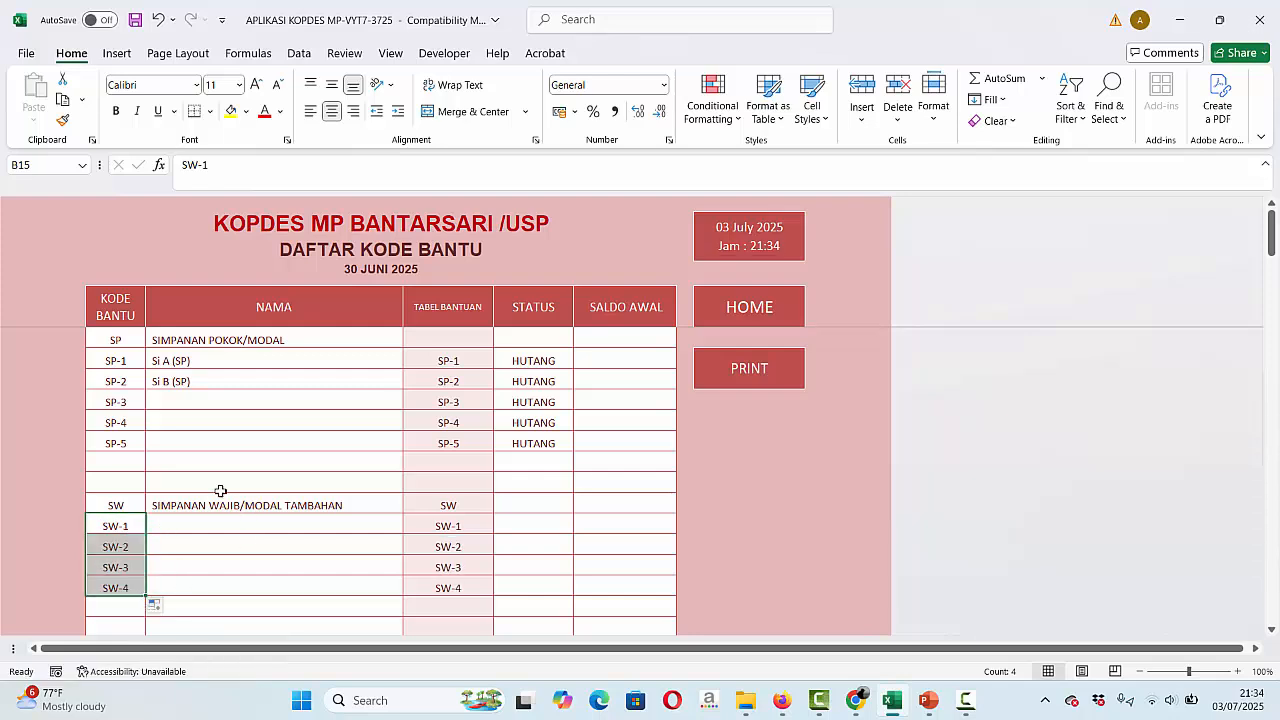
# Enter the name Si A (SW) for SW-1 and copy it to SW-2
pyautogui.click(211, 532)
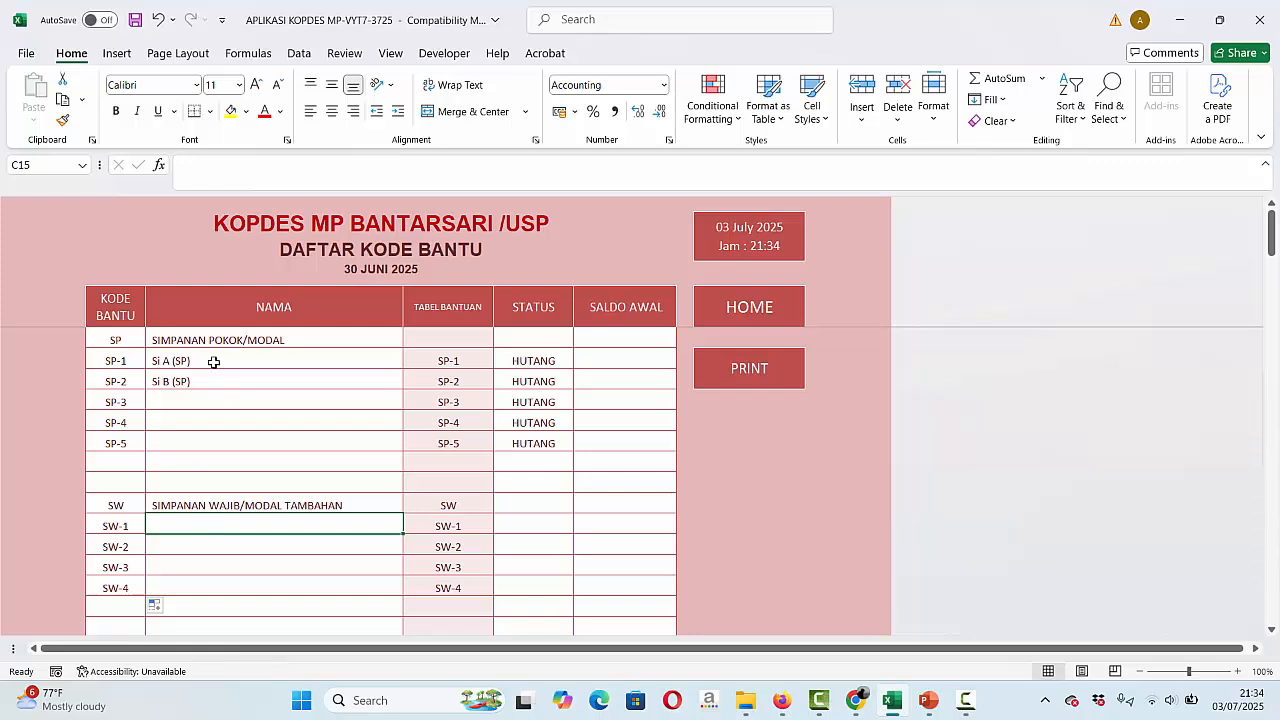
pyautogui.write('s')
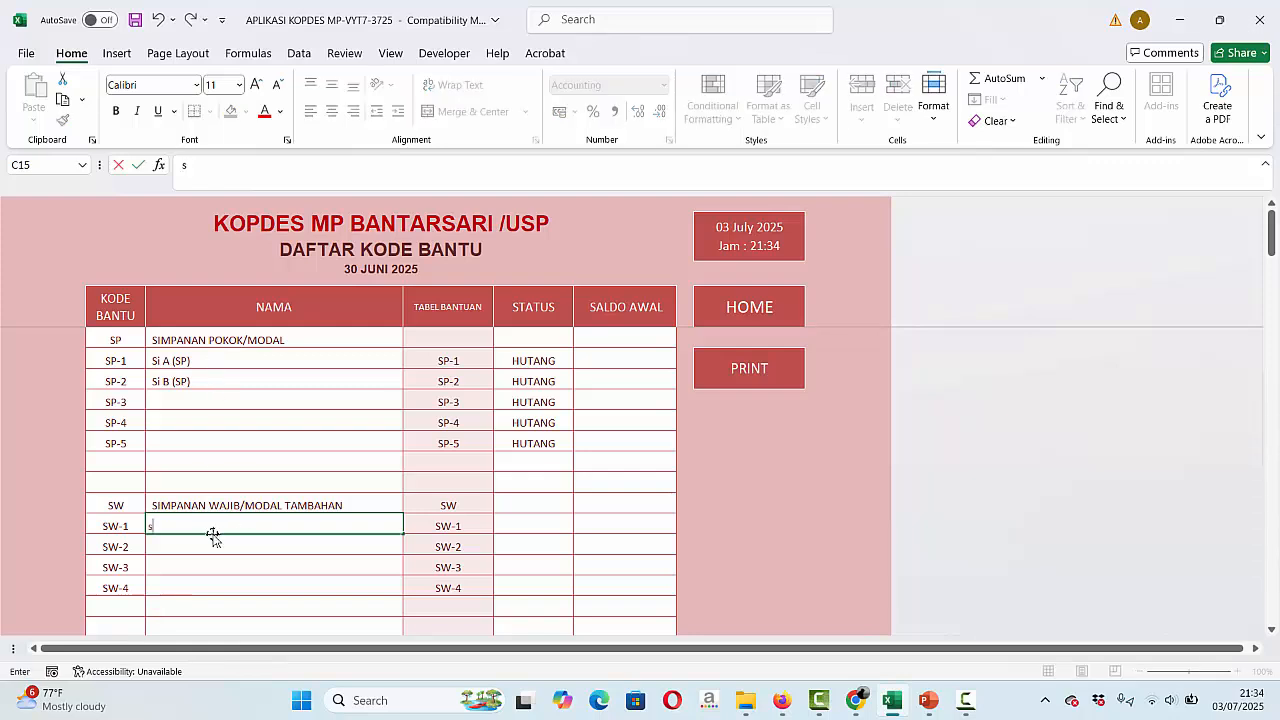
pyautogui.press('capslock')
pyautogui.press('BackSpace')
pyautogui.write('Si A (SW)')
pyautogui.press('Return')
pyautogui.click(213, 534)
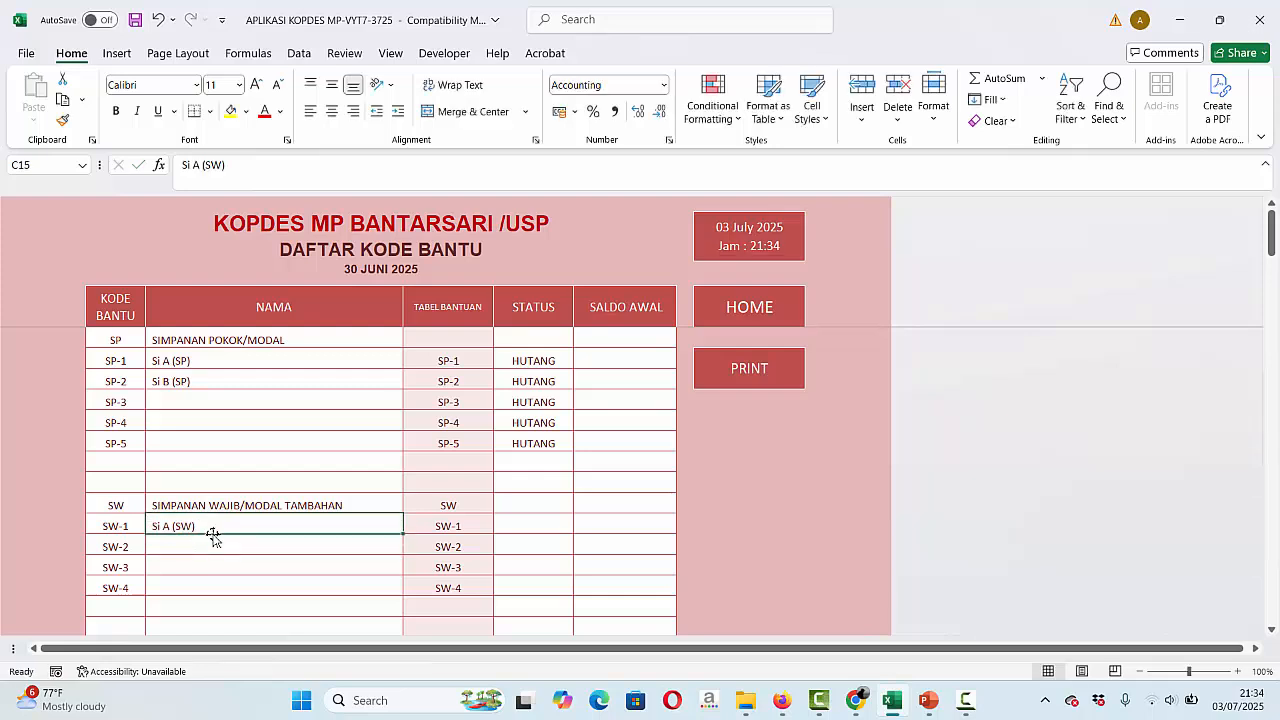
pyautogui.hotkey('ctrl', 'c')
pyautogui.press('Down')
pyautogui.press('Return')
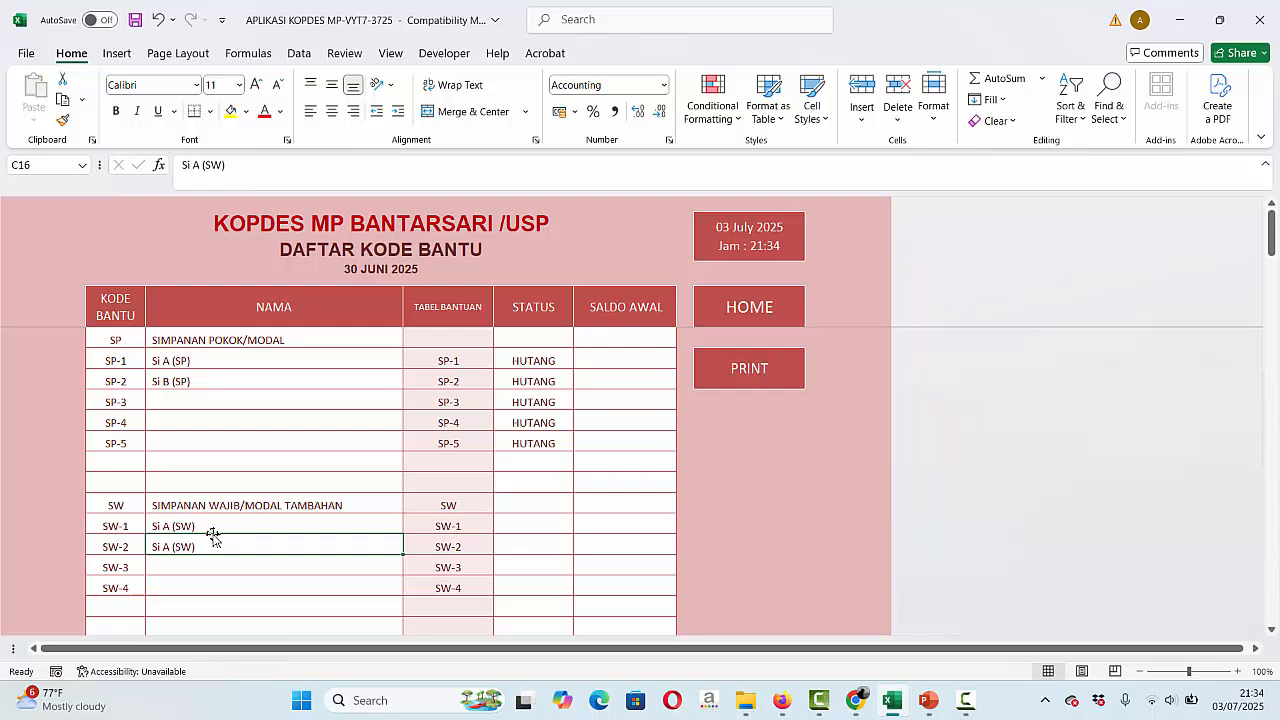
# Copy the HUTANG status from an SP row to SW-1 through SW-4 and save the workbook
pyautogui.click(528, 510)
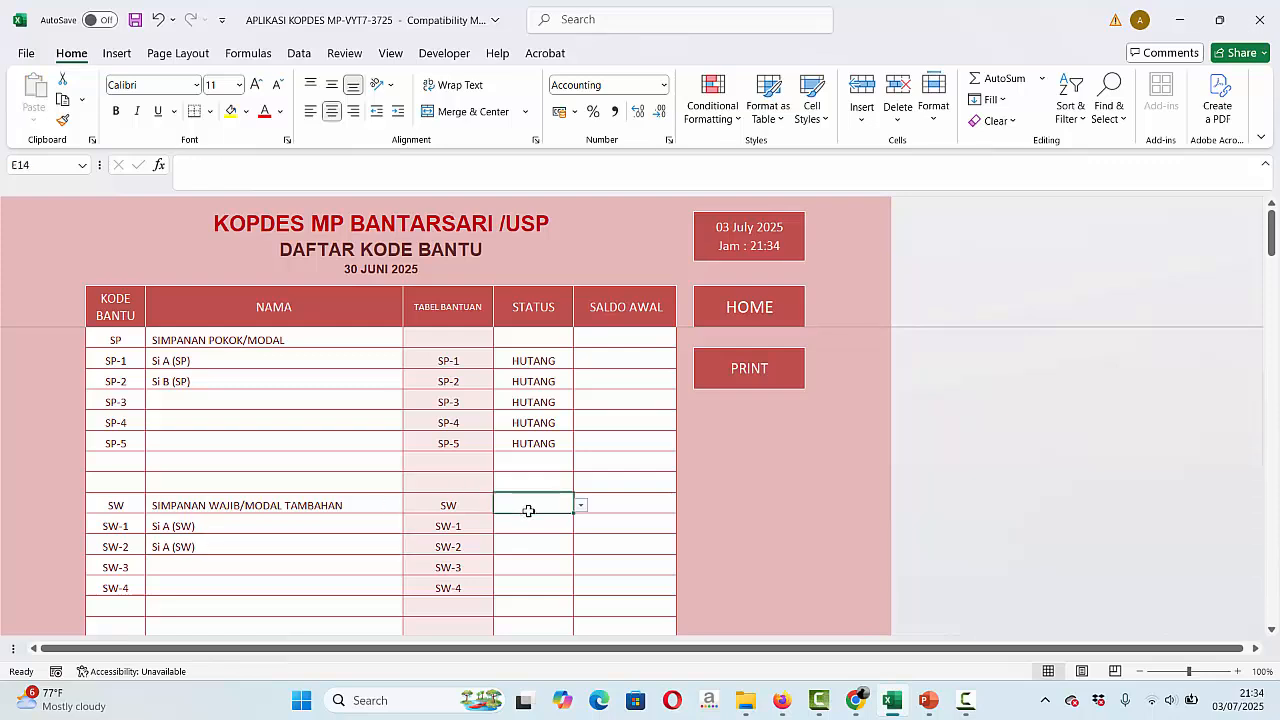
pyautogui.click(543, 381)
pyautogui.hotkey('ctrl', 'c')
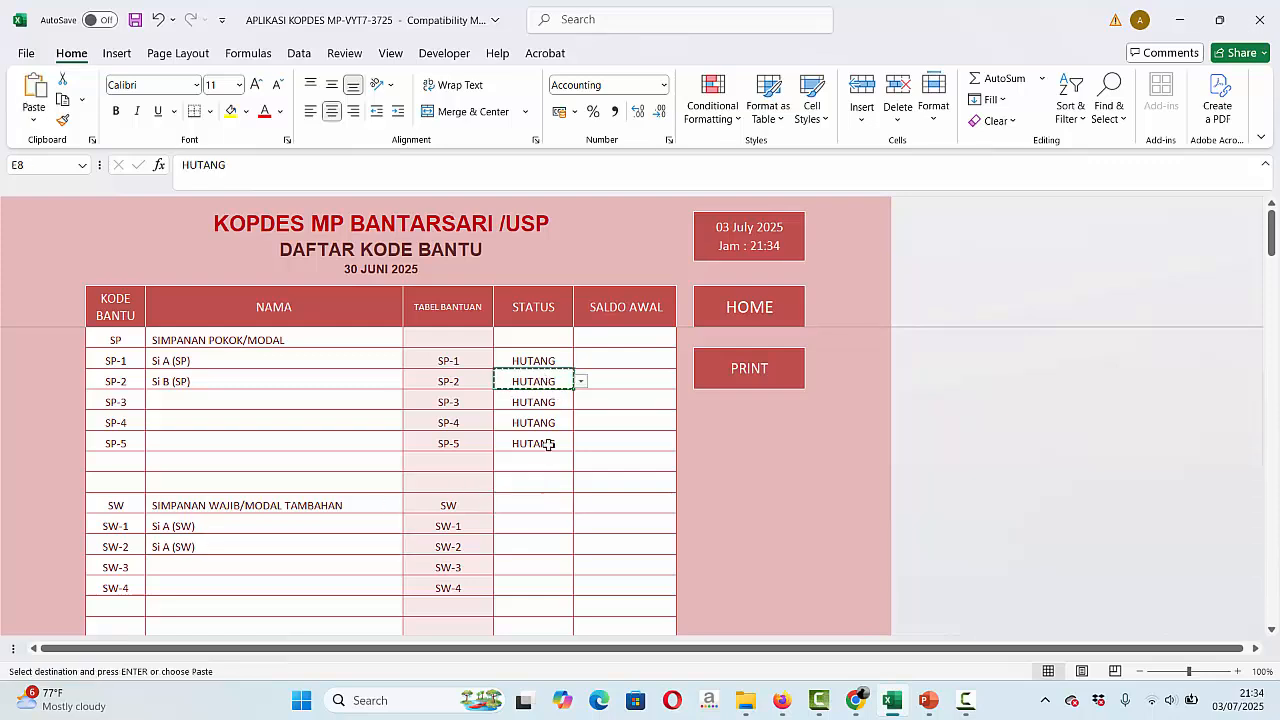
pyautogui.click(519, 527)
pyautogui.hotkey('shift', 'Down')
pyautogui.hotkey('shift', 'Down')
pyautogui.hotkey('shift', 'Down')
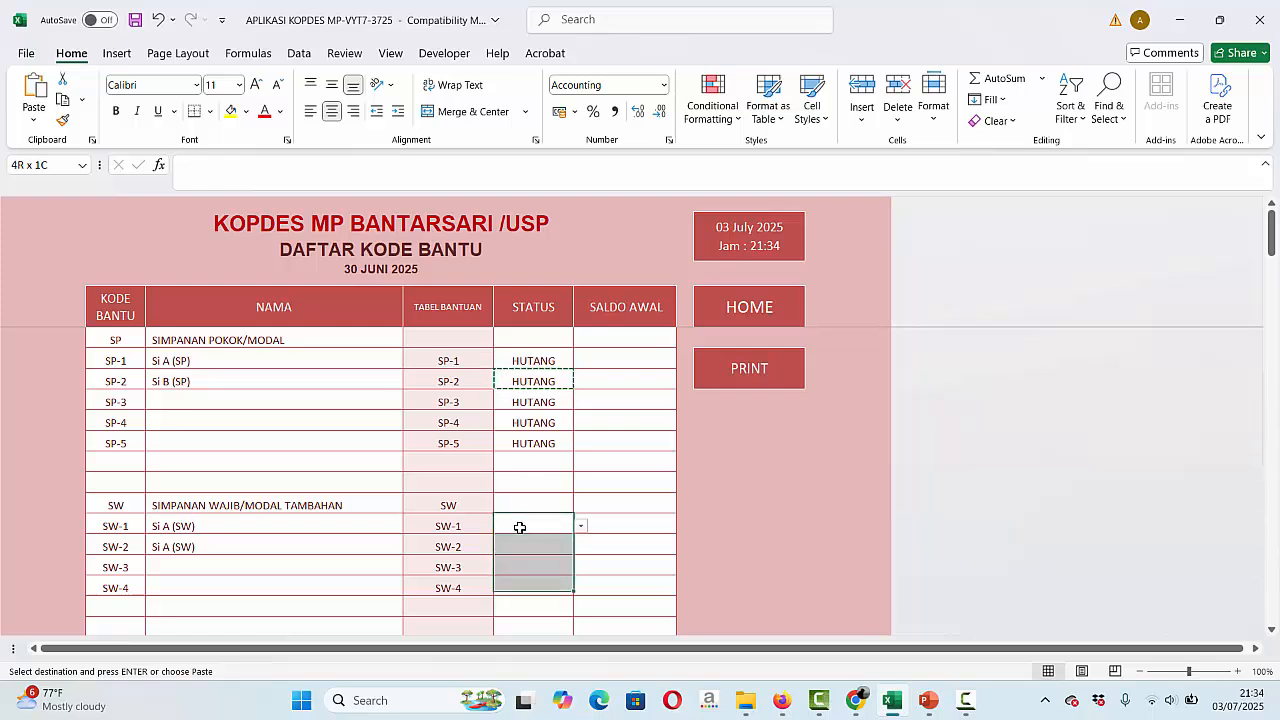
pyautogui.hotkey('ctrl', 'v')
pyautogui.hotkey('ctrl', 's')
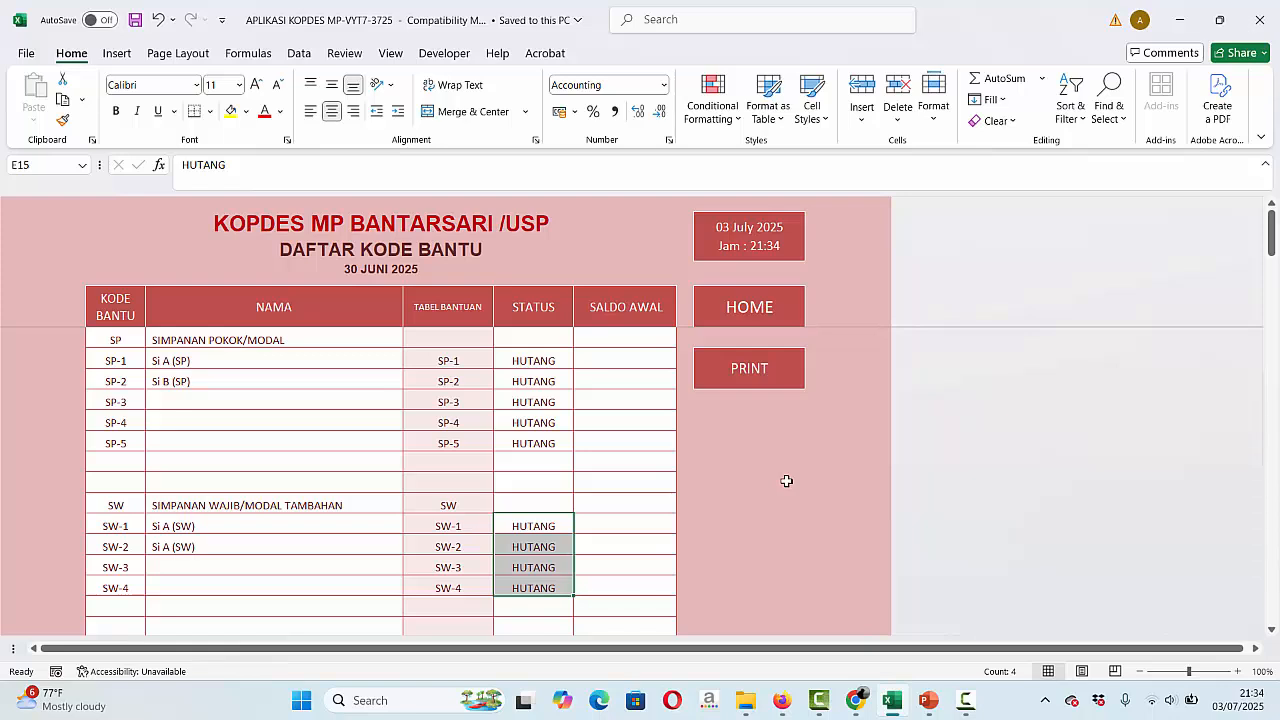
# Go through the main menu to the BUKU BESAR sheet and choose Kas as its account name
pyautogui.click(757, 312)
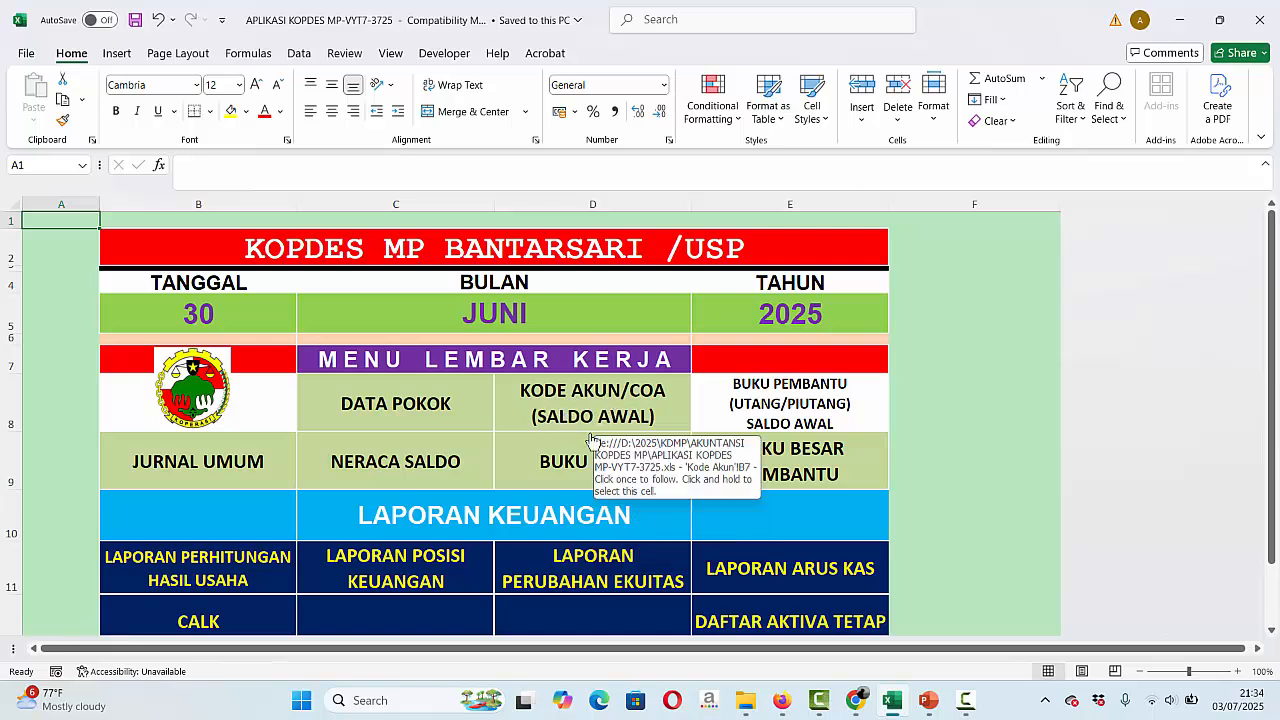
pyautogui.click(571, 461)
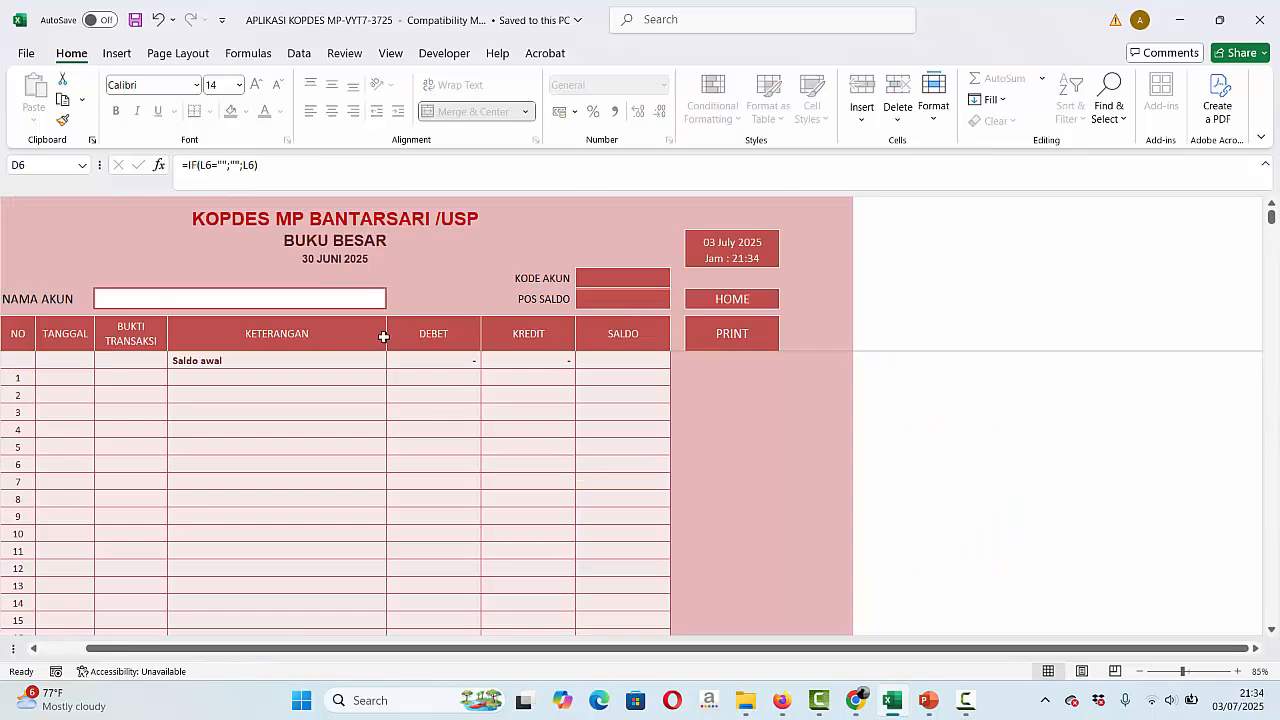
pyautogui.click(344, 306)
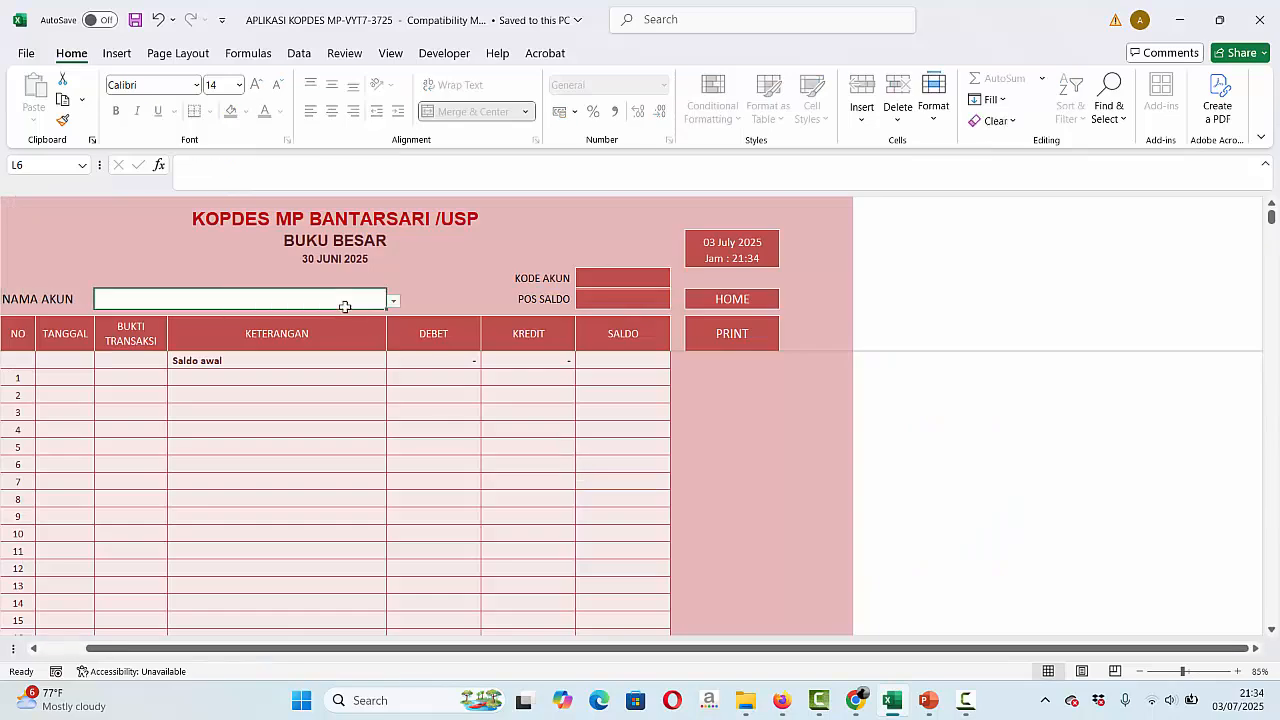
pyautogui.click(395, 301)
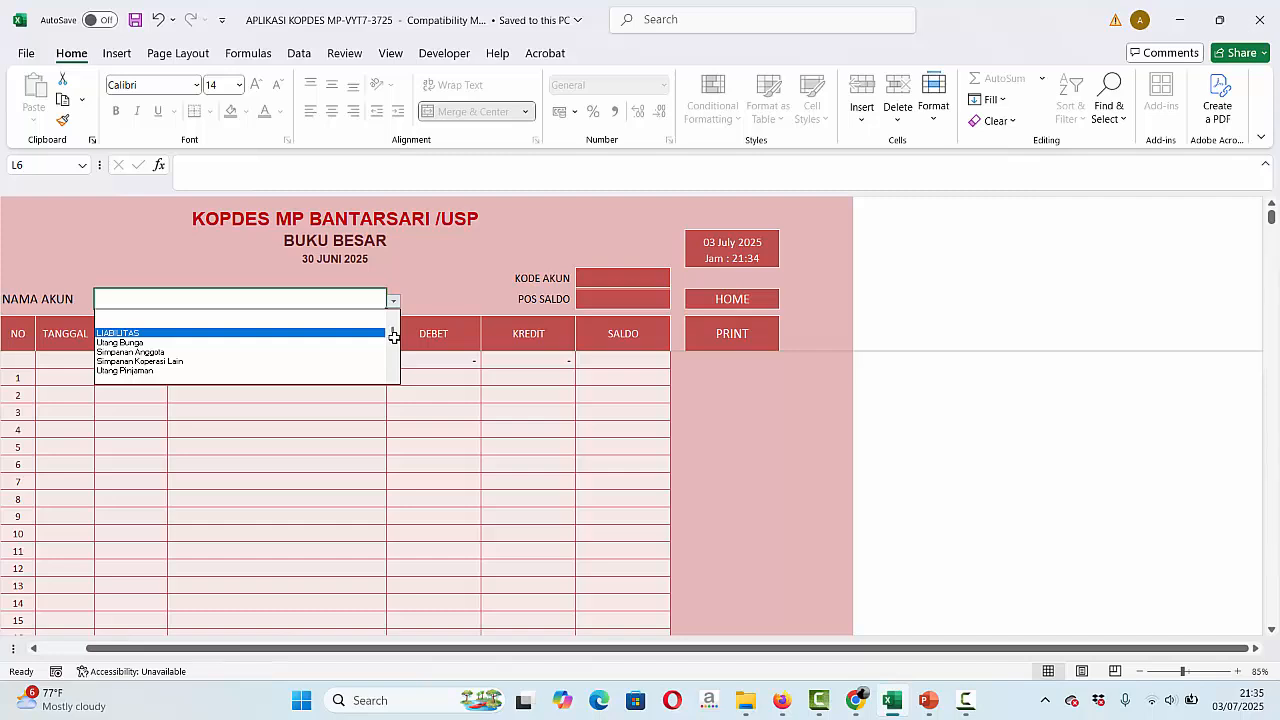
pyautogui.scroll(5, 394, 337)
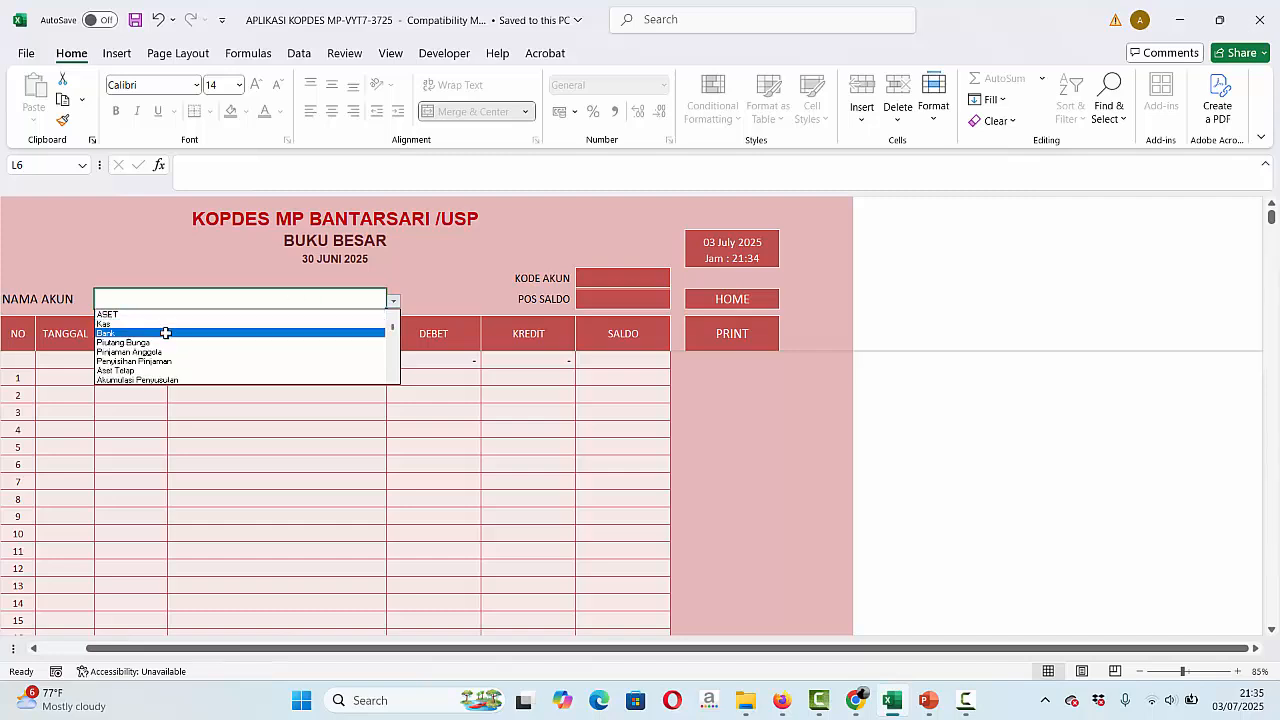
pyautogui.click(111, 325)
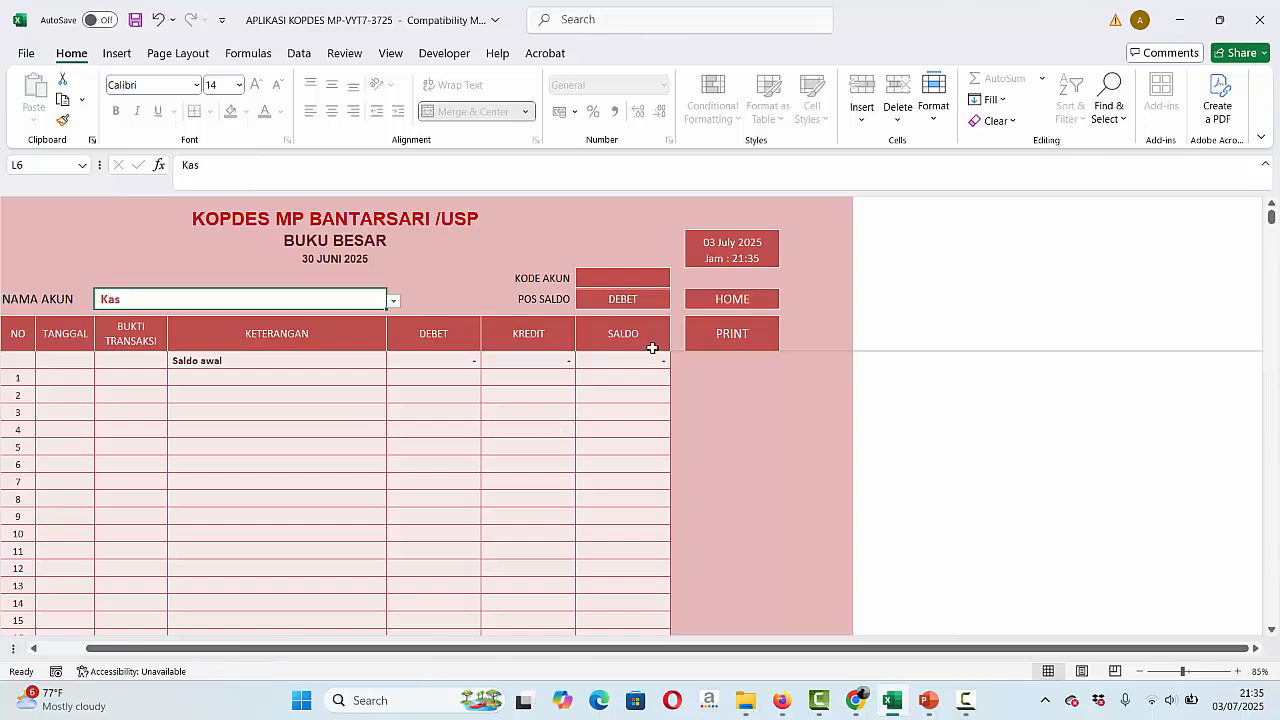
# Choose Si A (SP) as the name in the BUKU BESAR PEMBANTU sheet and check its print version
pyautogui.click(740, 302)
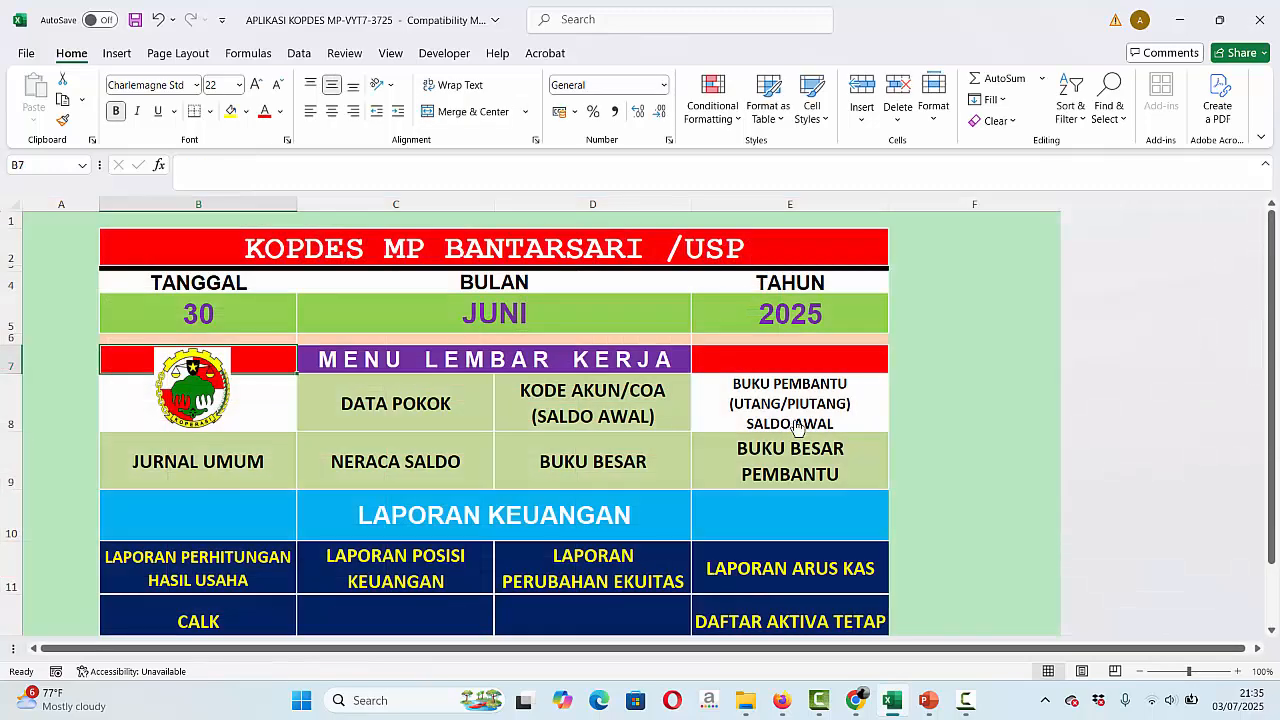
pyautogui.click(783, 478)
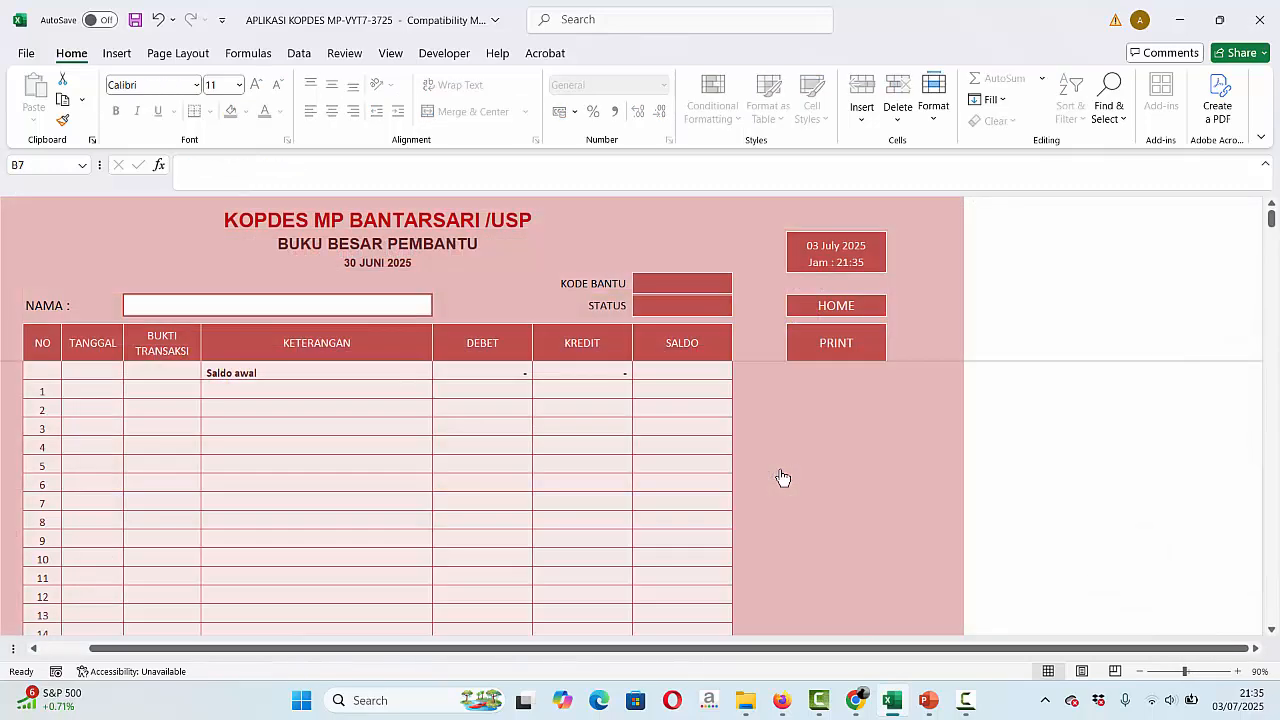
pyautogui.click(409, 305)
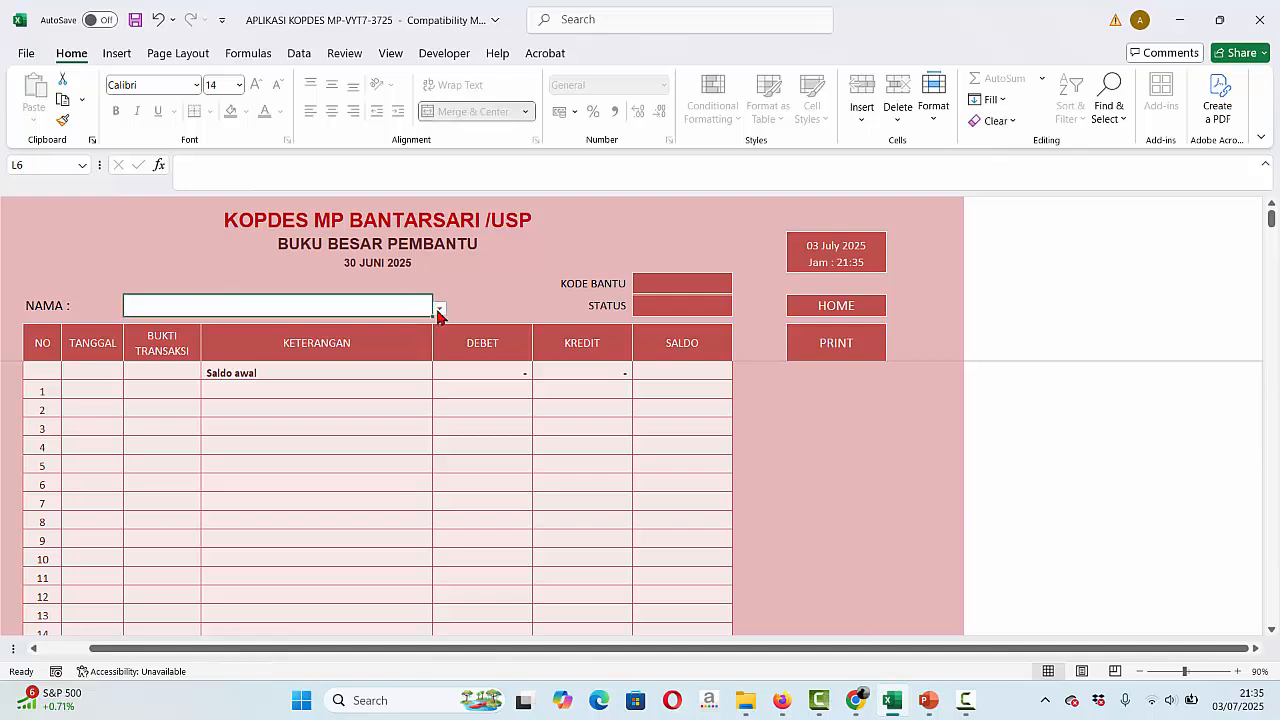
pyautogui.click(439, 310)
pyautogui.scroll(3, 410, 330)
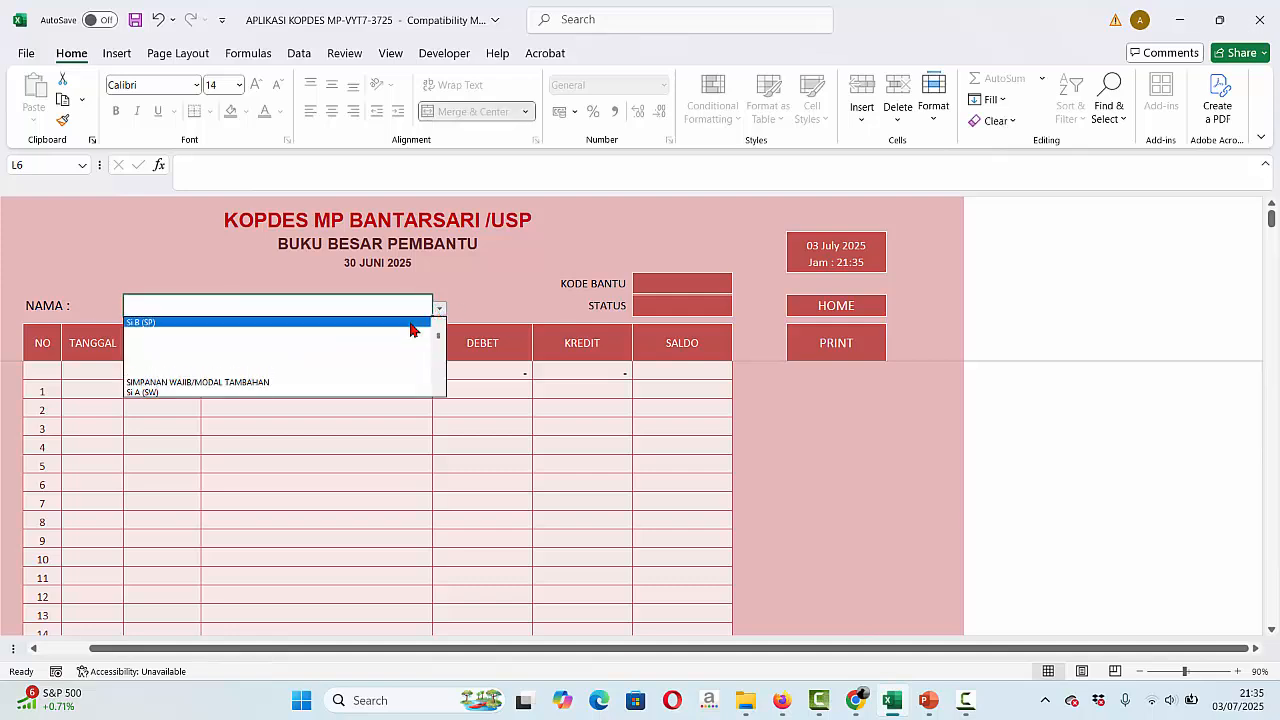
pyautogui.scroll(-5, 413, 330)
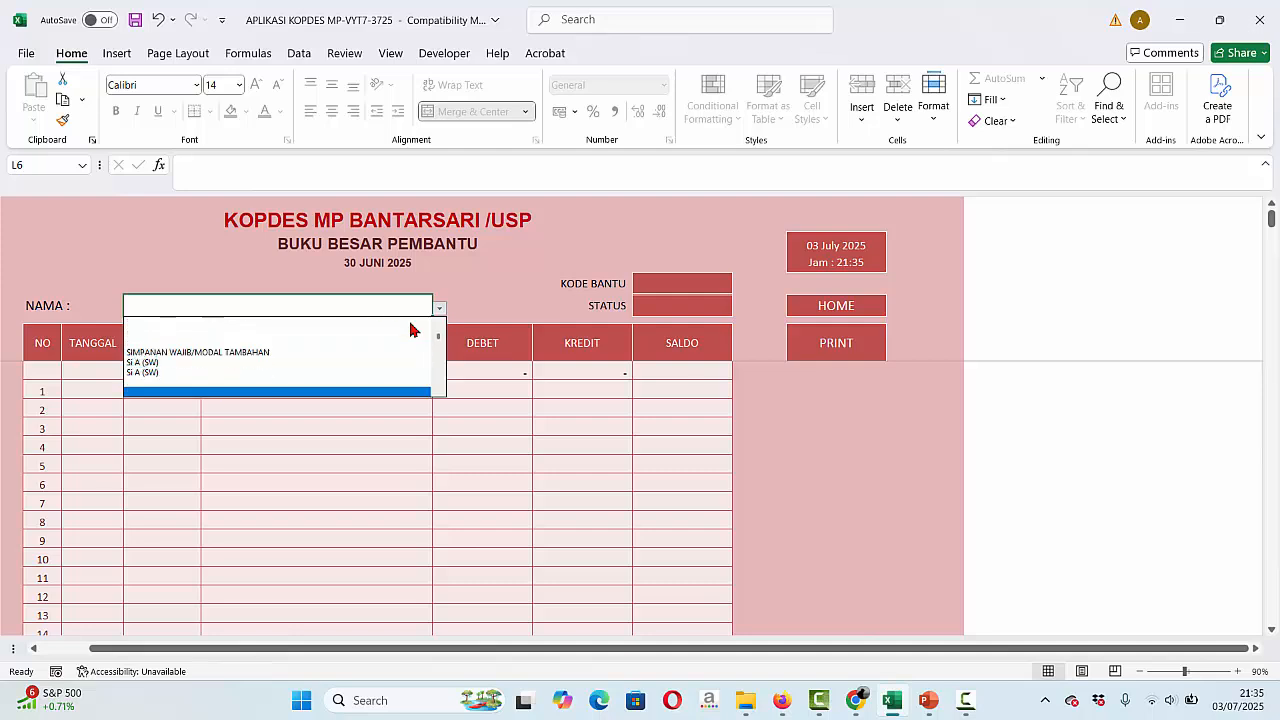
pyautogui.scroll(5, 413, 330)
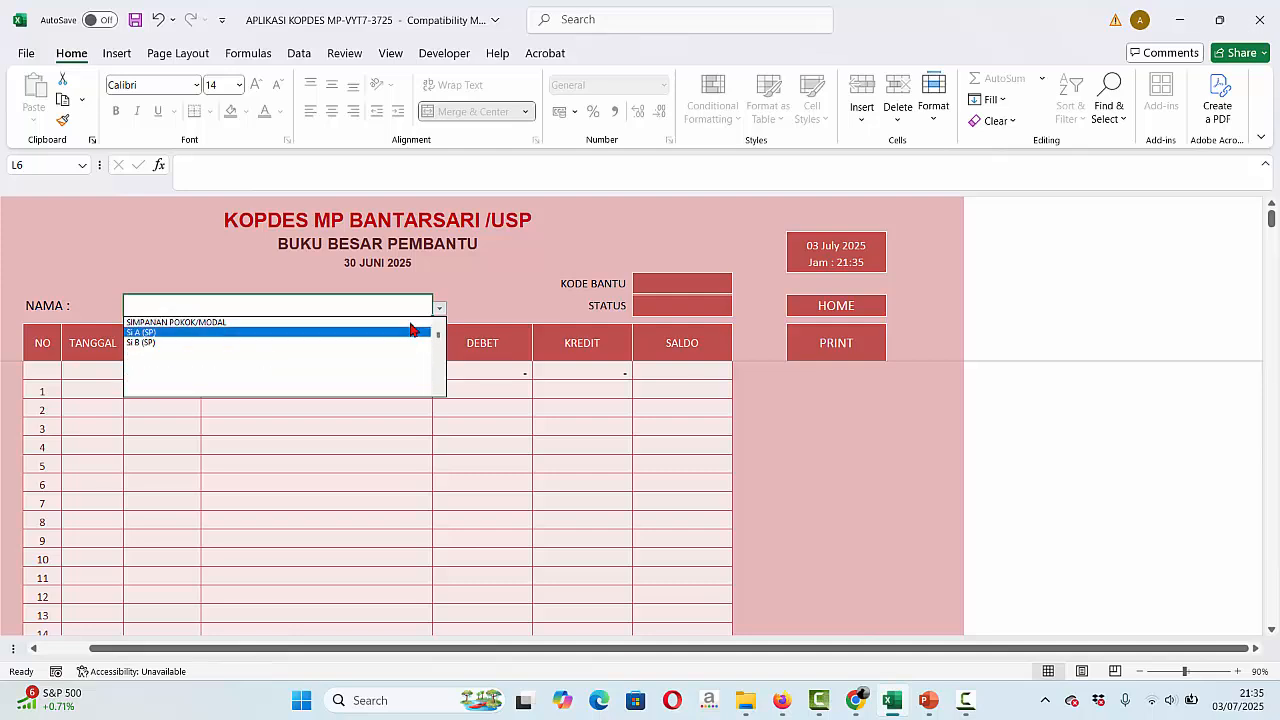
pyautogui.click(413, 332)
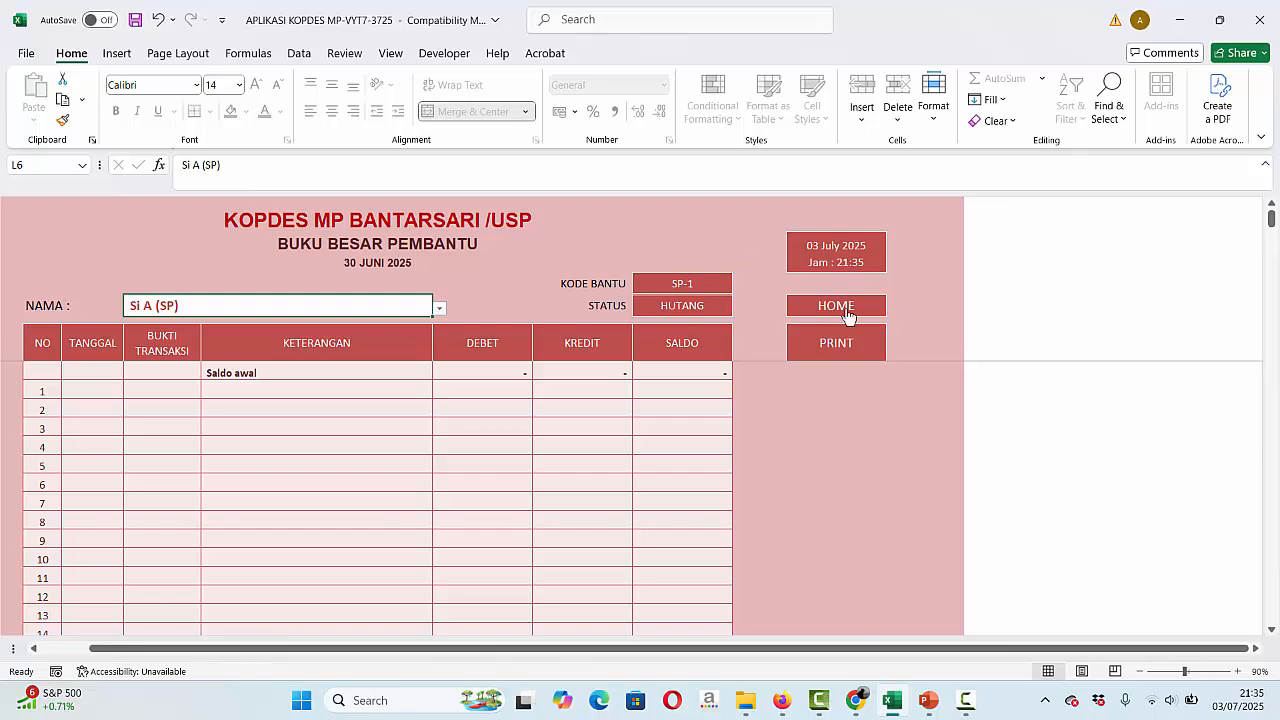
pyautogui.click(835, 344)
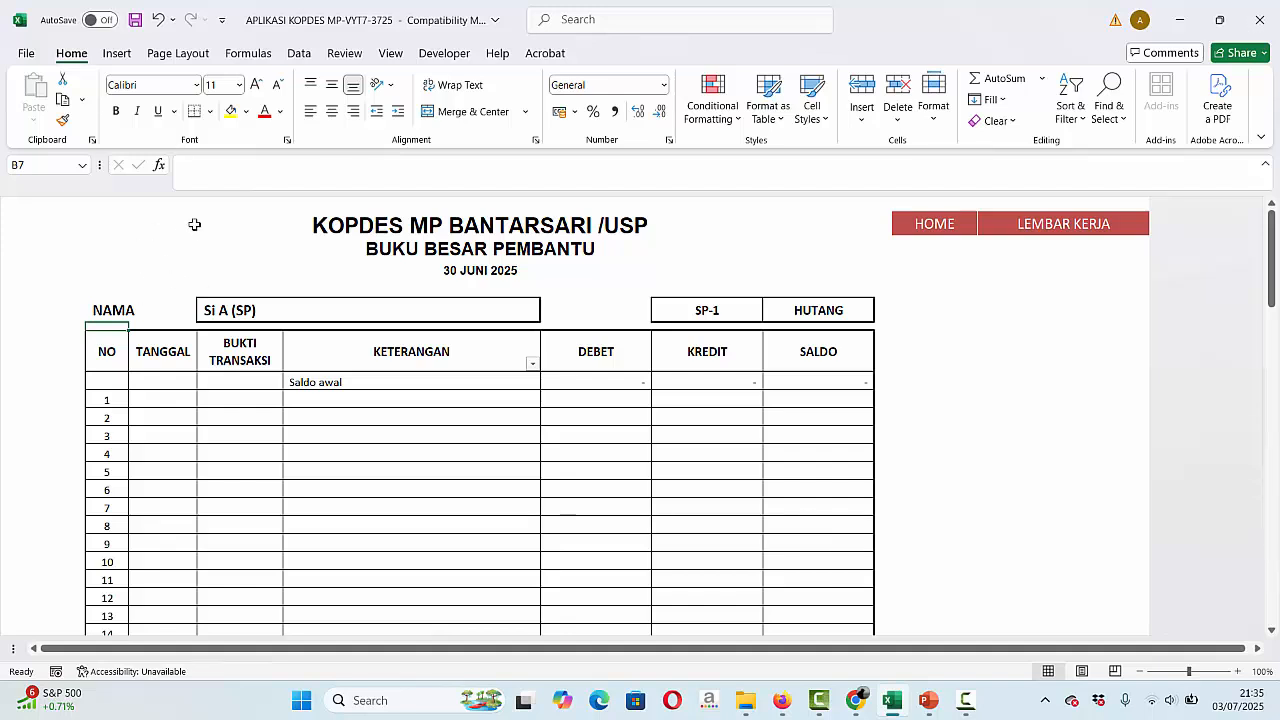
pyautogui.click(933, 237)
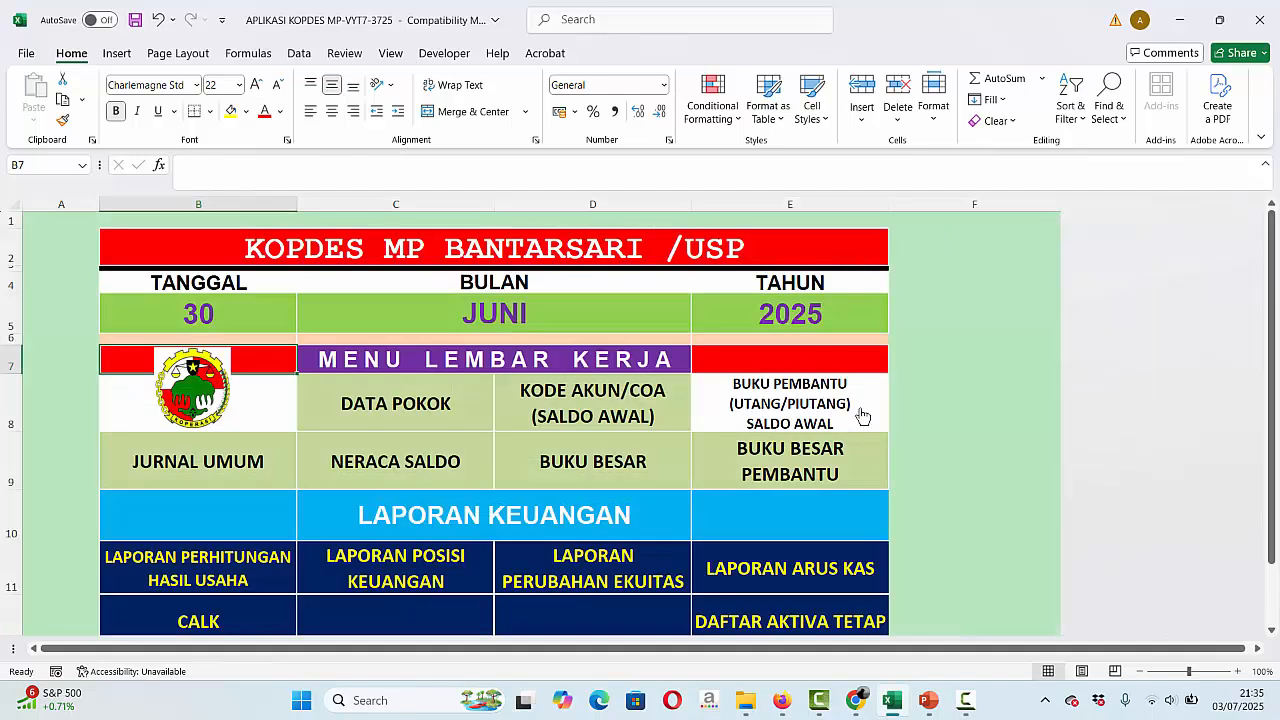
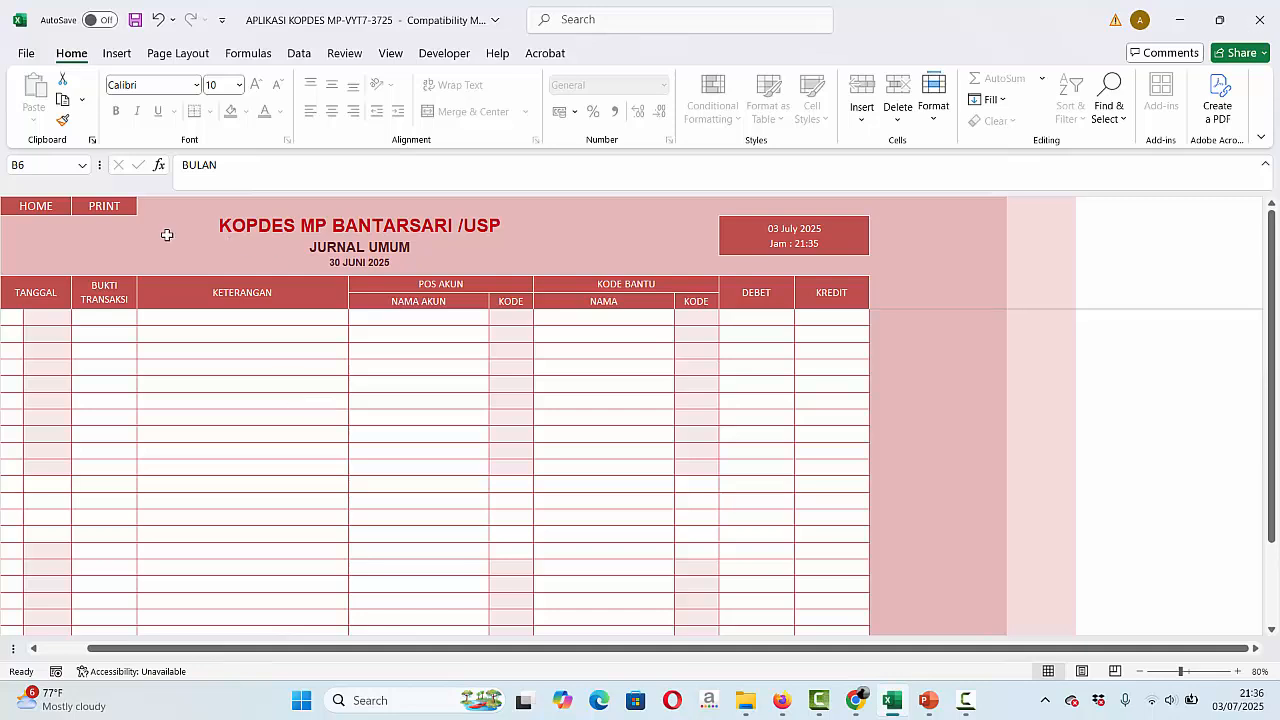
# Review the names in the DAFTAR KODE BANTU list, starting from and returning to the main menu
pyautogui.click(36, 209)
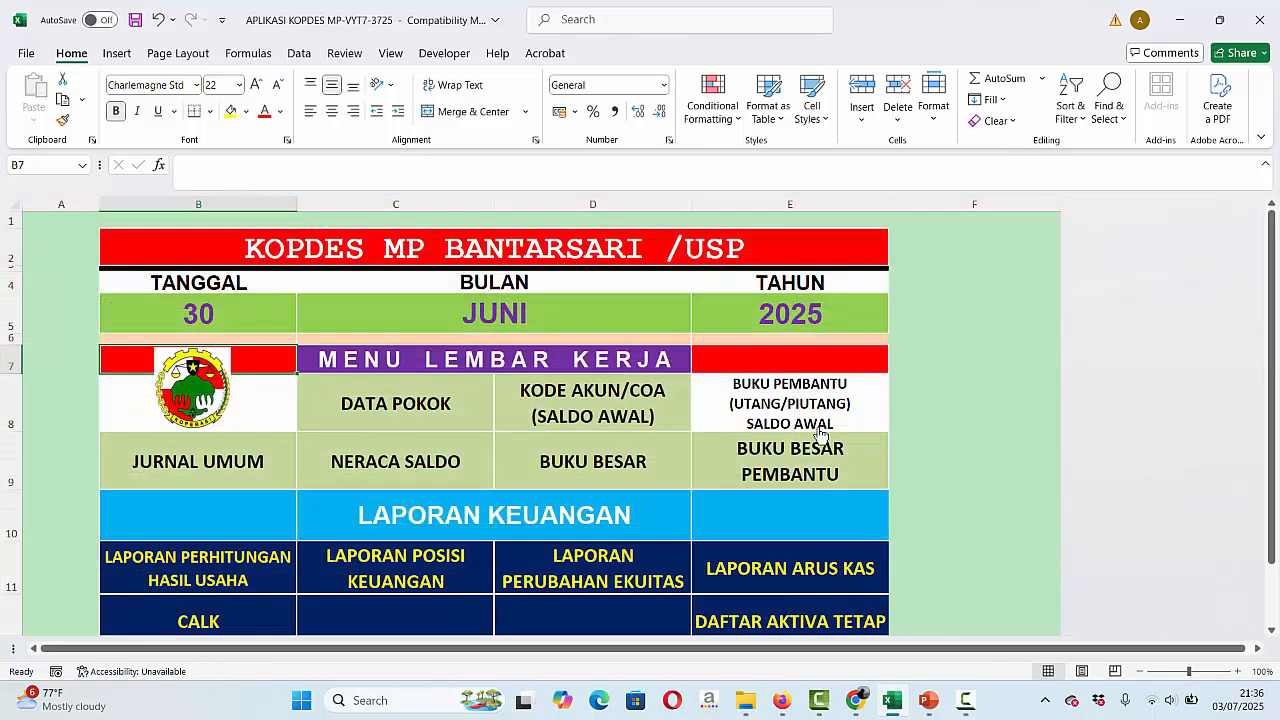
pyautogui.click(778, 390)
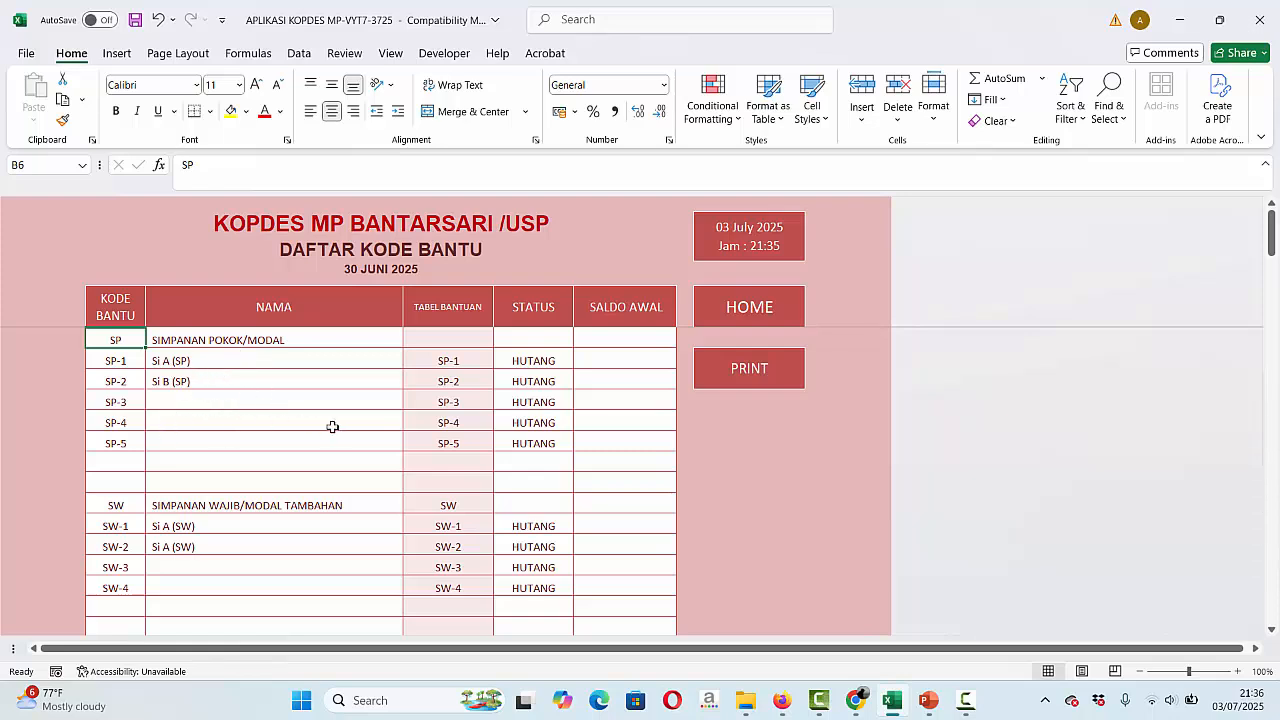
pyautogui.click(245, 366)
pyautogui.click(758, 310)
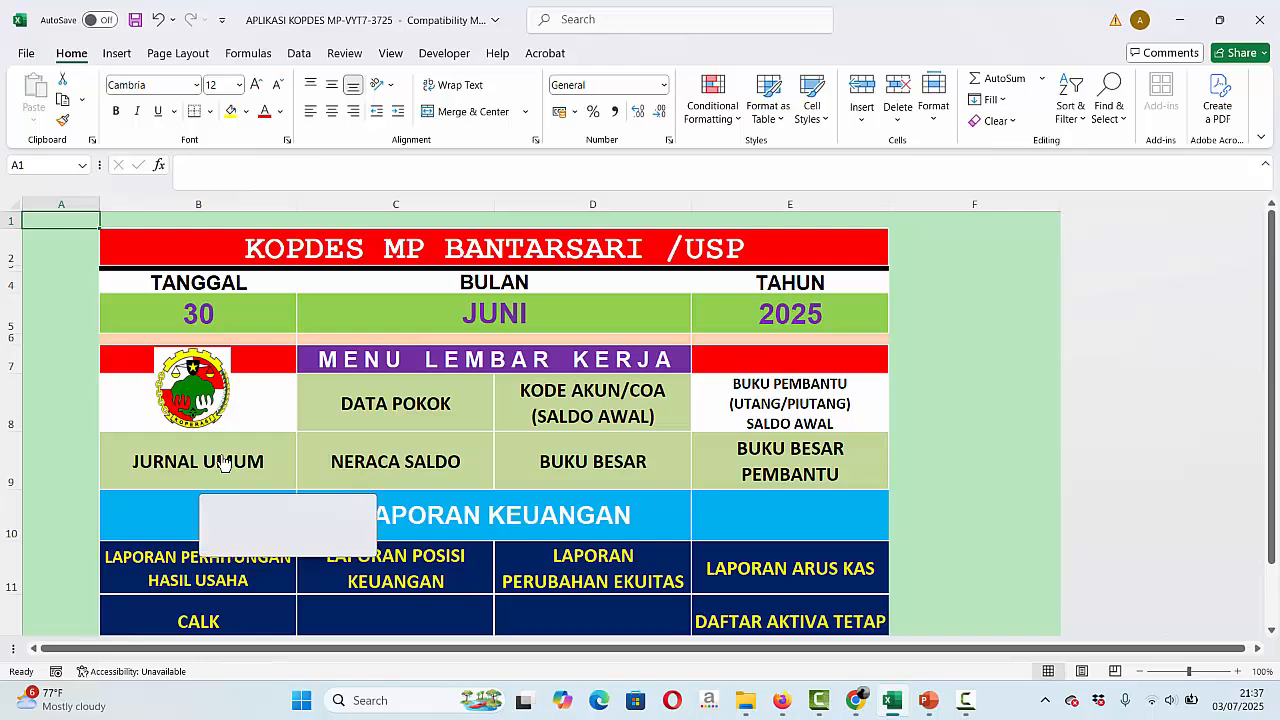
# Open the JURNAL UMUM sheet and set the day of the first entry to 7
pyautogui.click(223, 461)
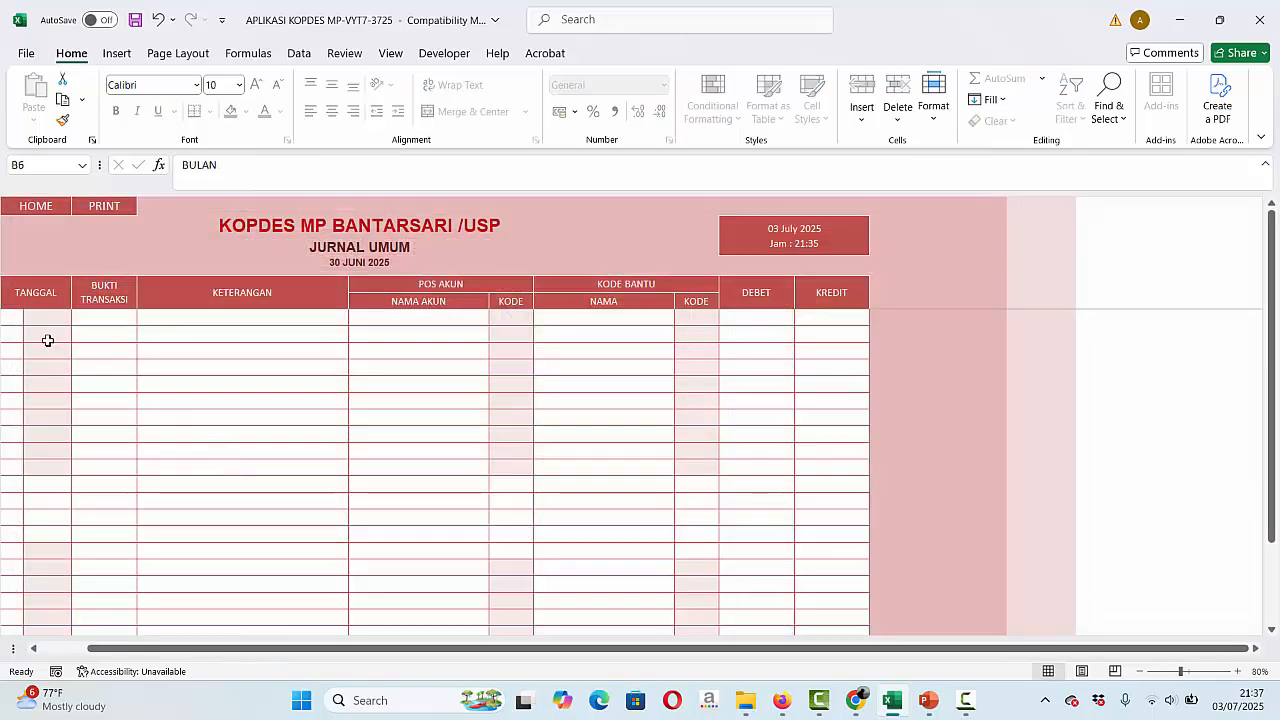
pyautogui.click(14, 321)
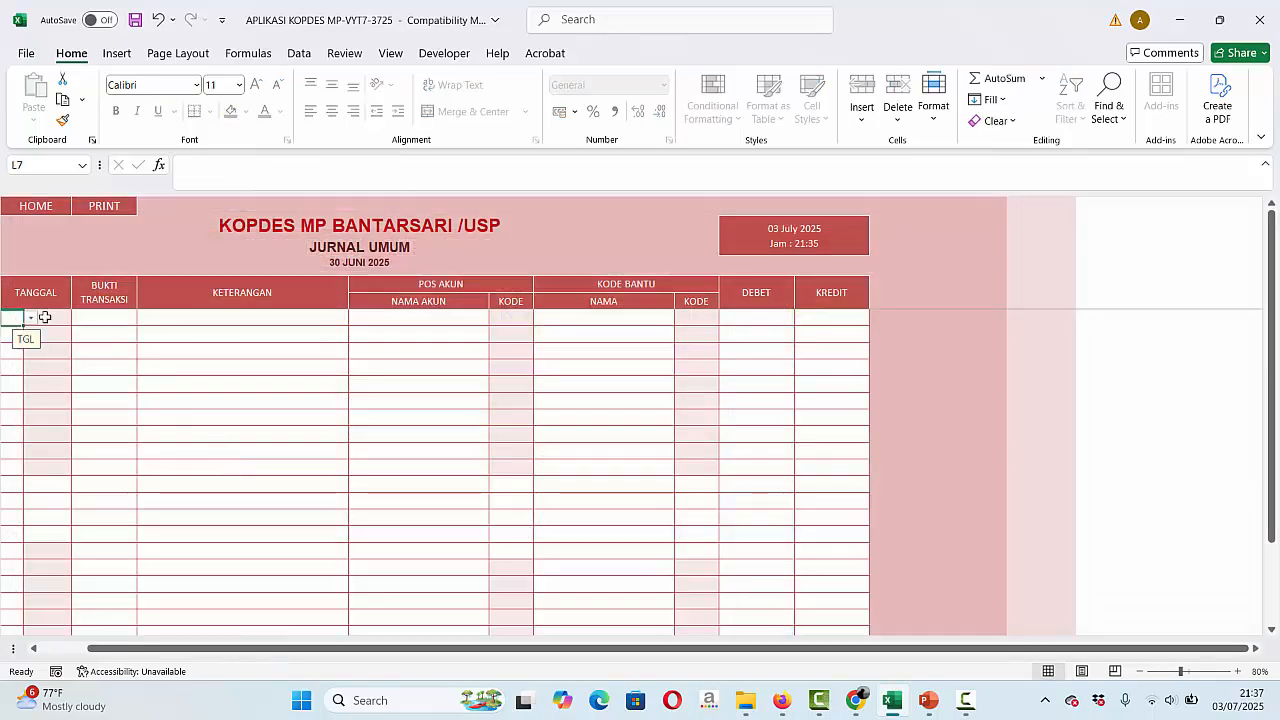
pyautogui.click(31, 318)
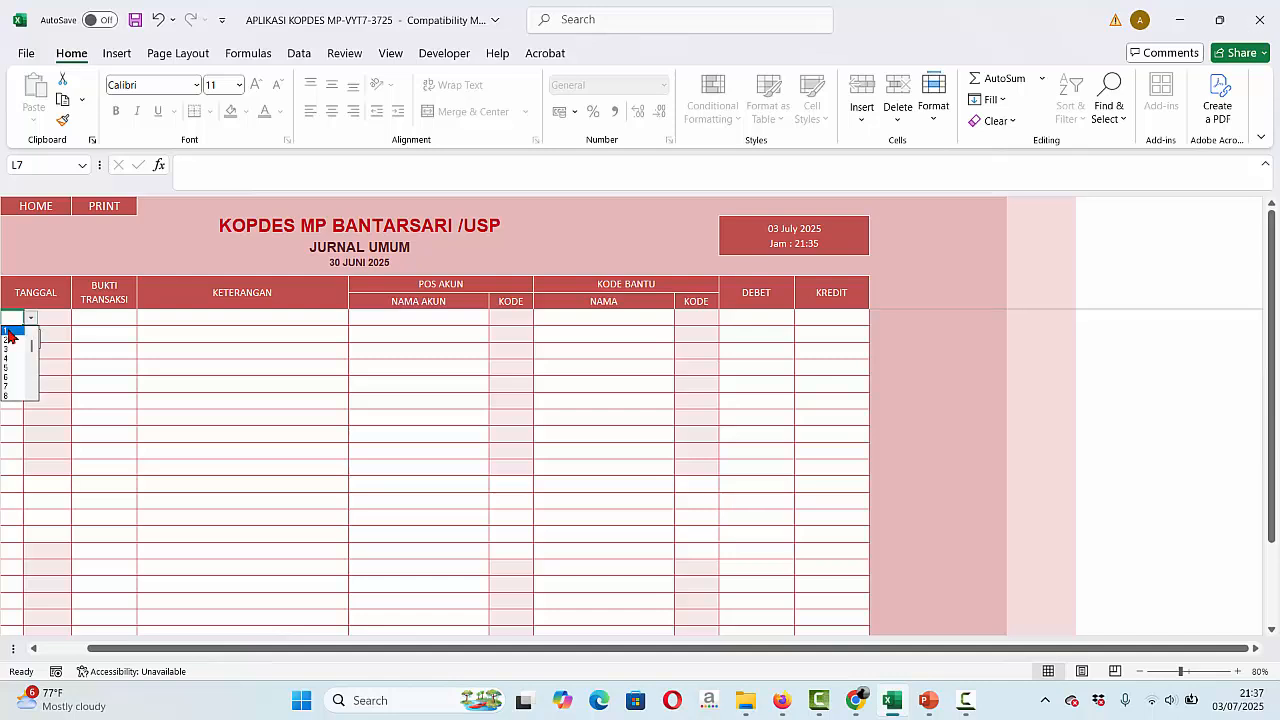
pyautogui.click(7, 386)
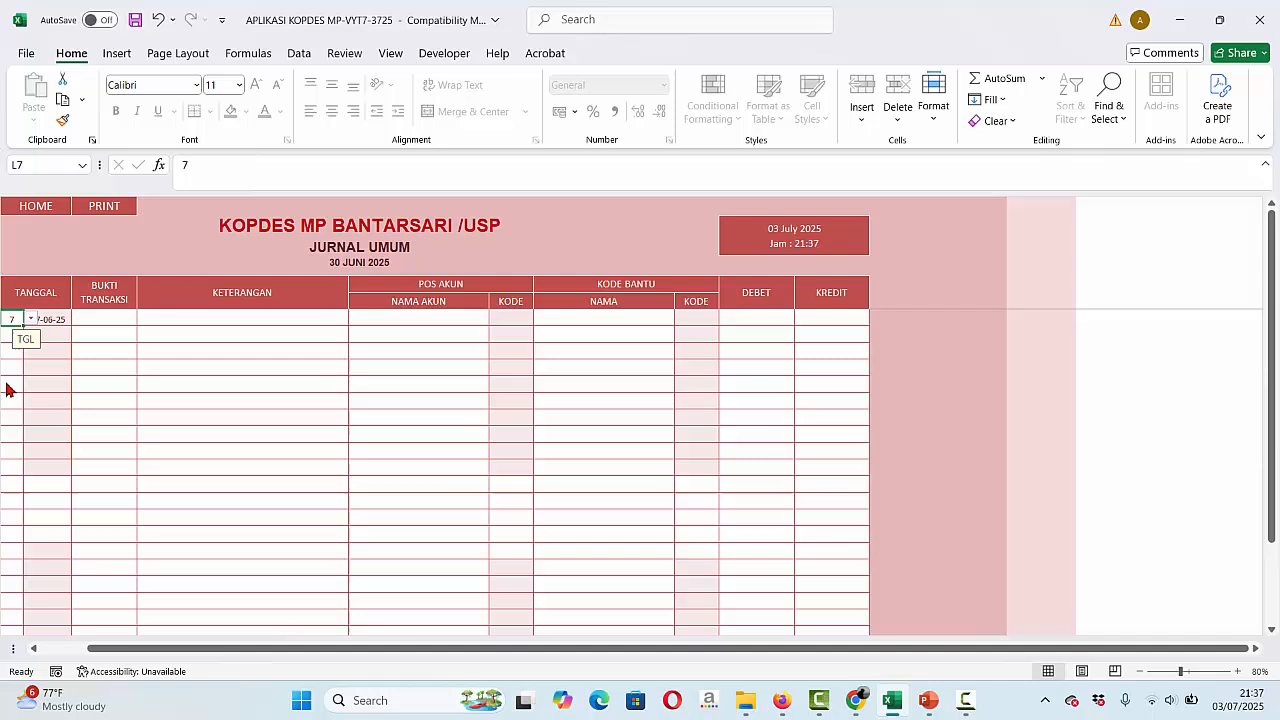
pyautogui.click(115, 325)
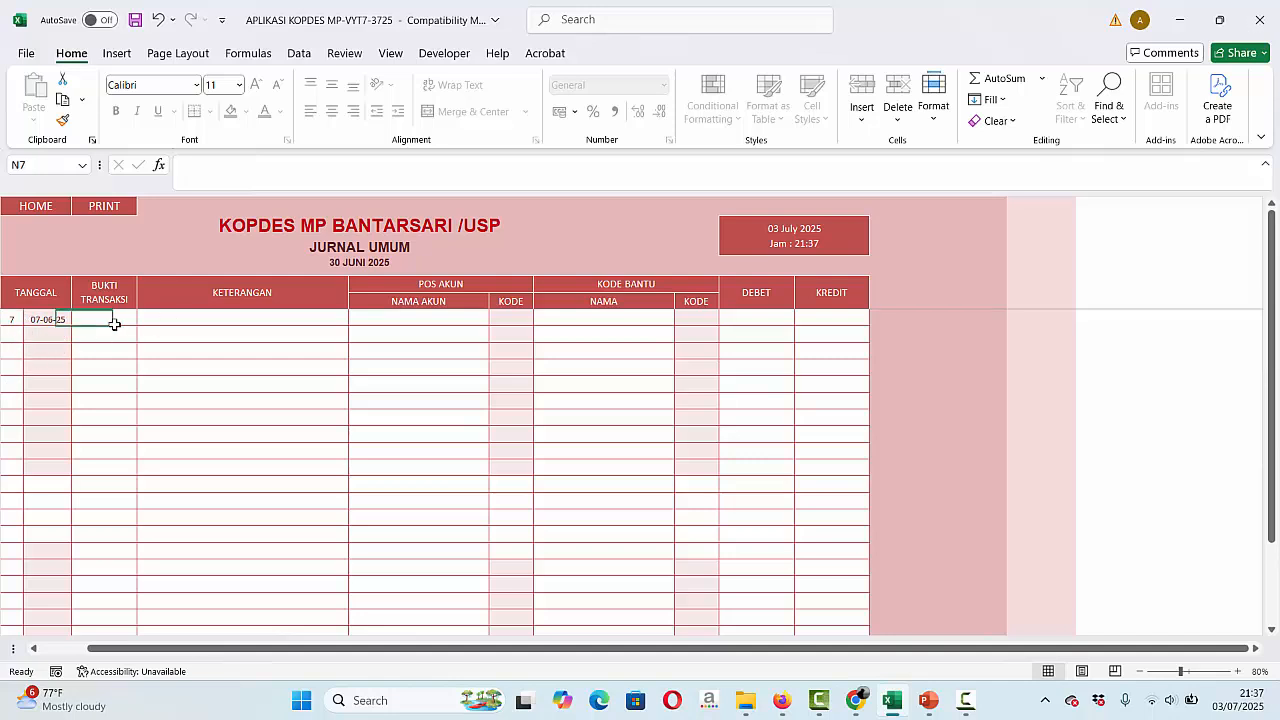
pyautogui.click(14, 321)
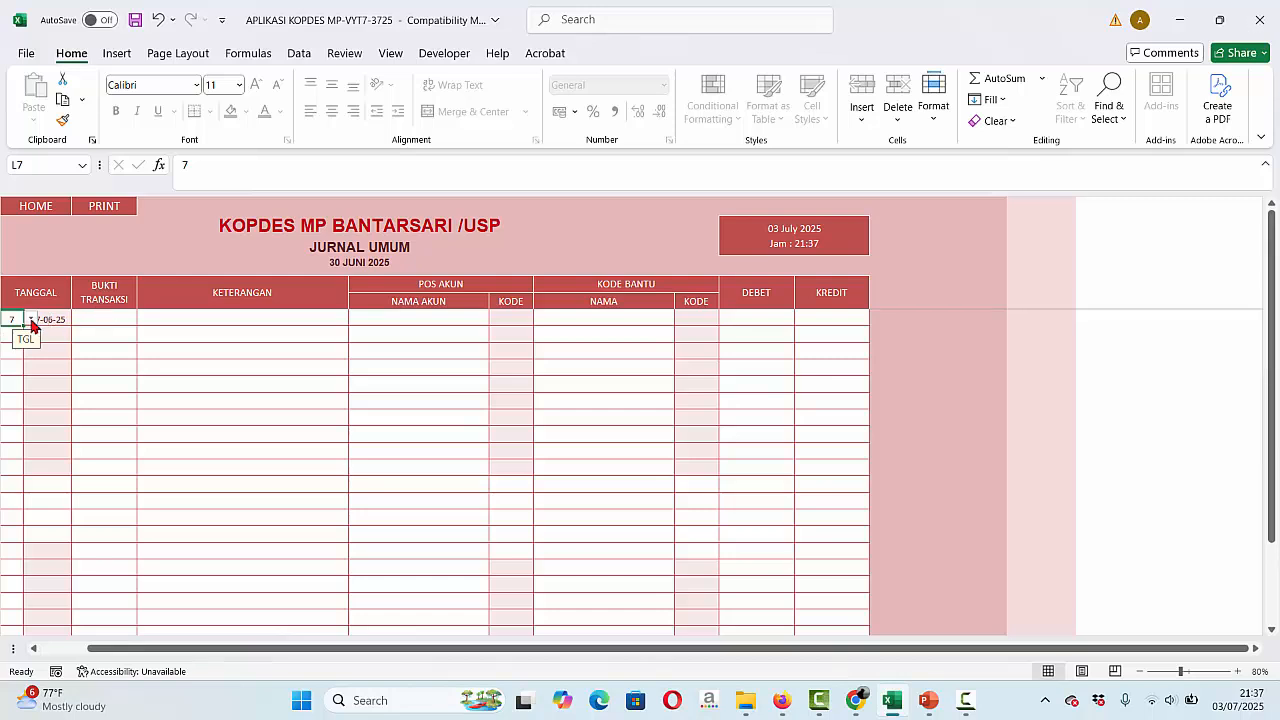
# Enter KM-7-1 as the BUKTI TRANSAKSI of the first journal entry
pyautogui.click(112, 318)
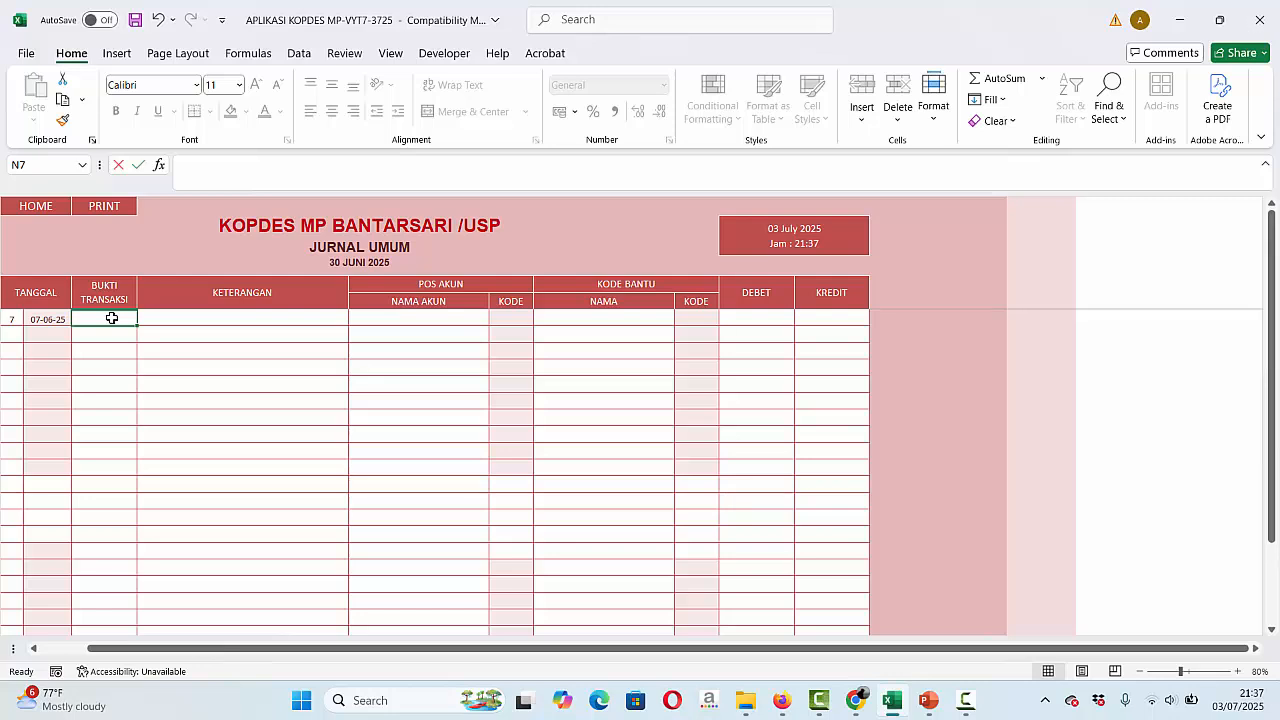
pyautogui.write('km')
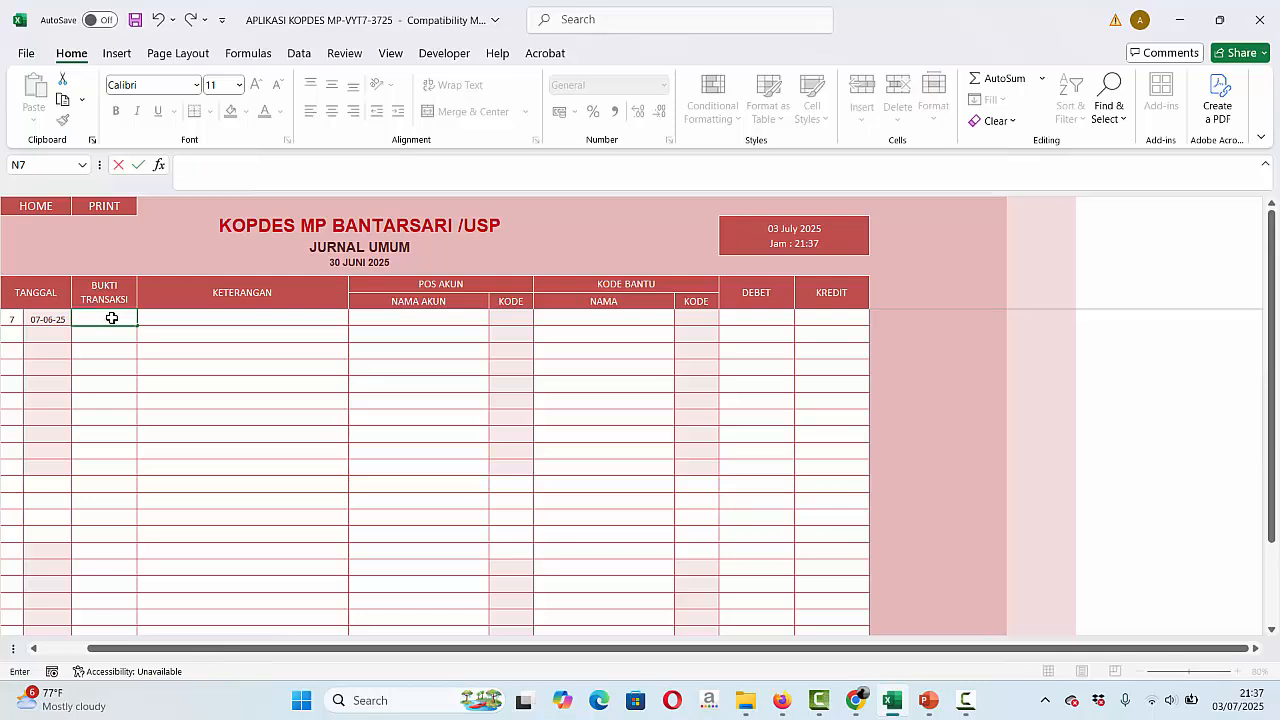
pyautogui.press('capslock')
pyautogui.press('BackSpace')
pyautogui.write('7-1')
pyautogui.press('Return')
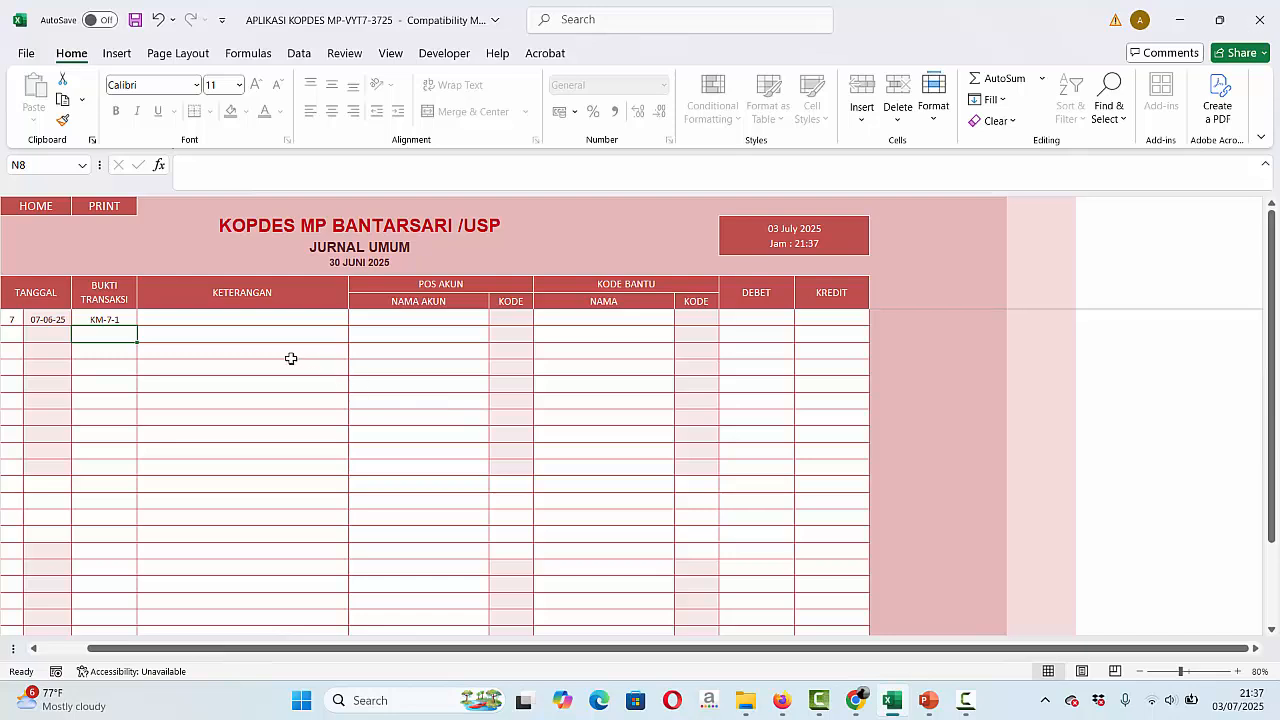
pyautogui.click(130, 319)
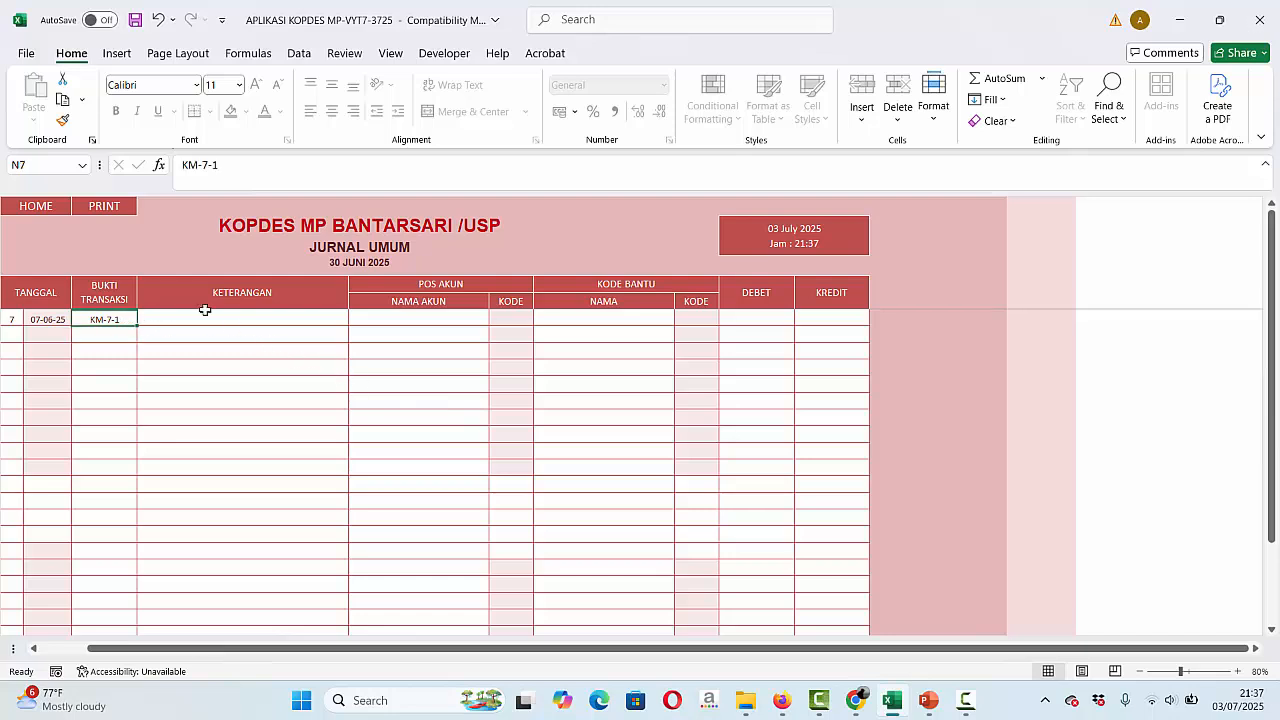
# Enter "Diterima simpanan Pokok dari Tn. A" as the KETERANGAN of the first journal entry
pyautogui.click(267, 315)
pyautogui.write('dIT')
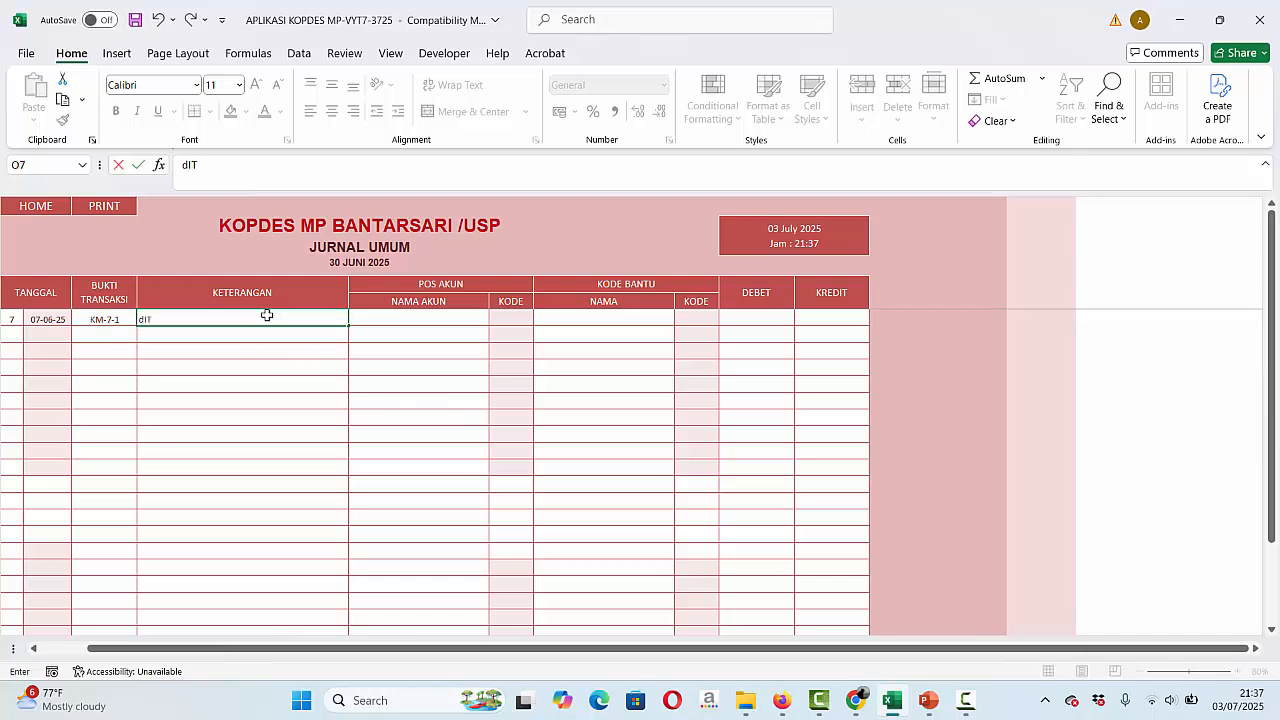
pyautogui.write('ERIMA s')
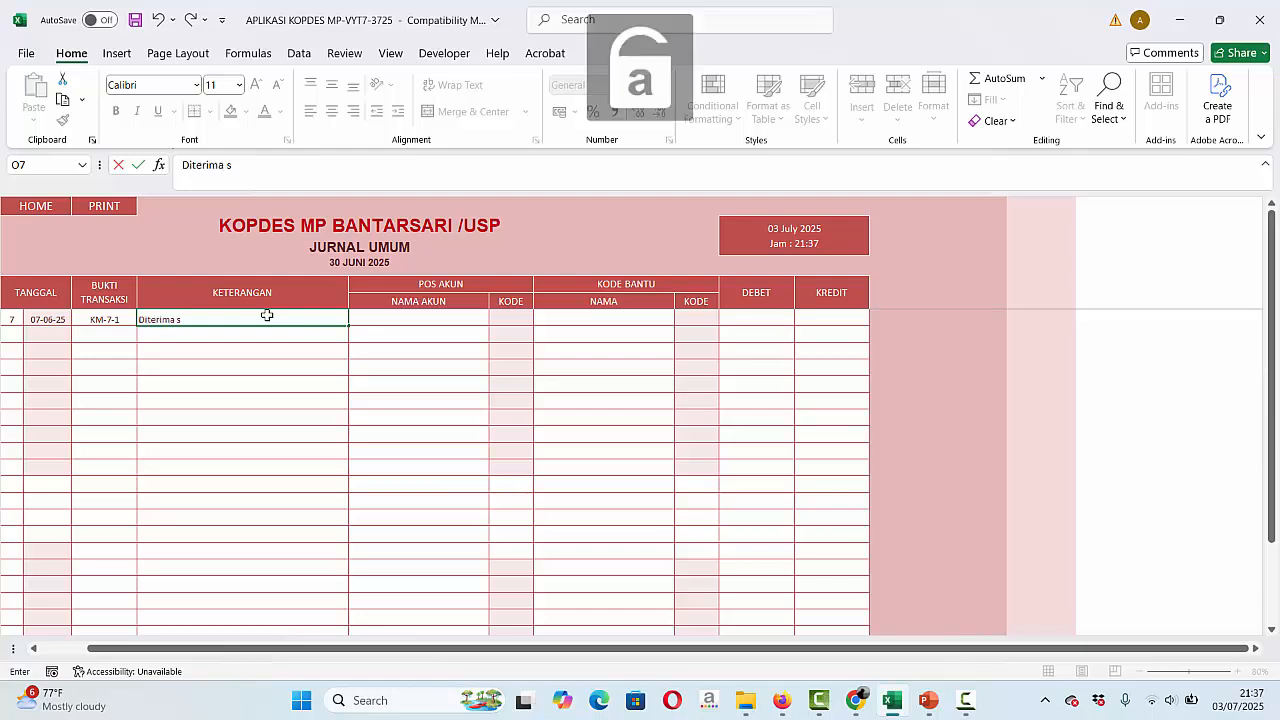
pyautogui.write('impanan P')
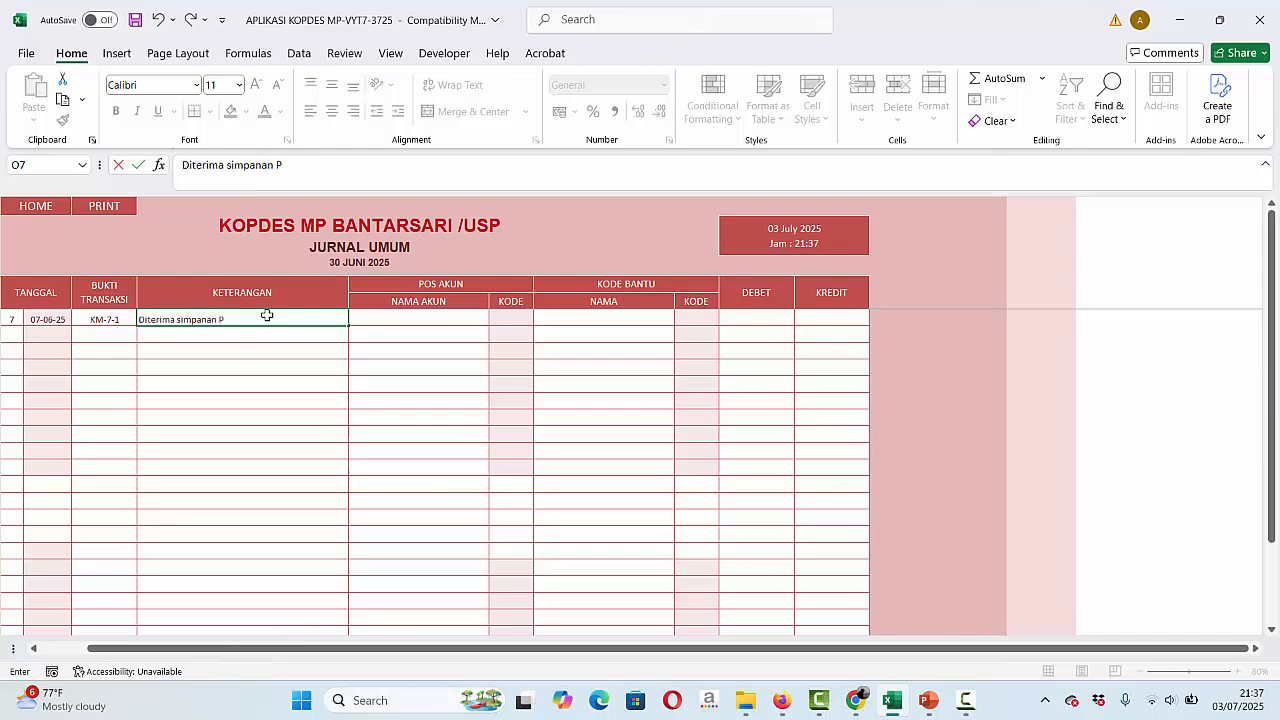
pyautogui.write('okok dari Tn. A')
pyautogui.press('Tab')
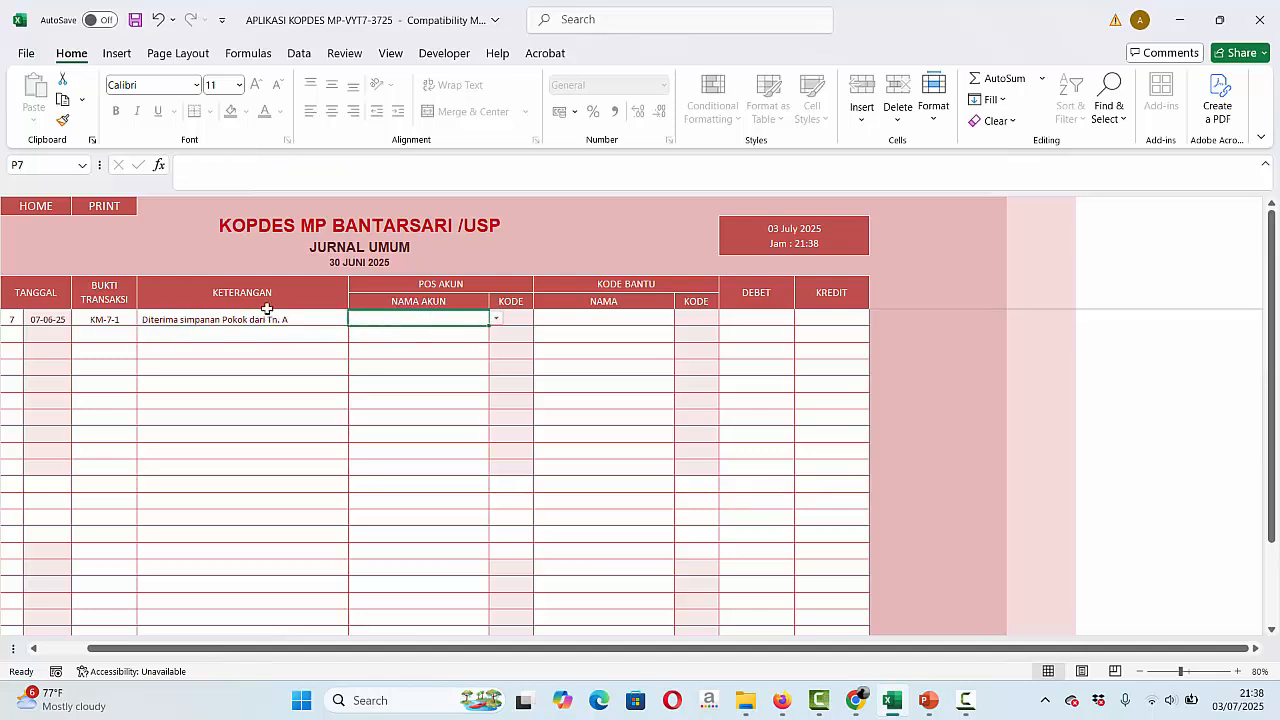
# Assign the first journal entry to the Kas account and enter 50.000.000 as its DEBET amount
pyautogui.click(496, 320)
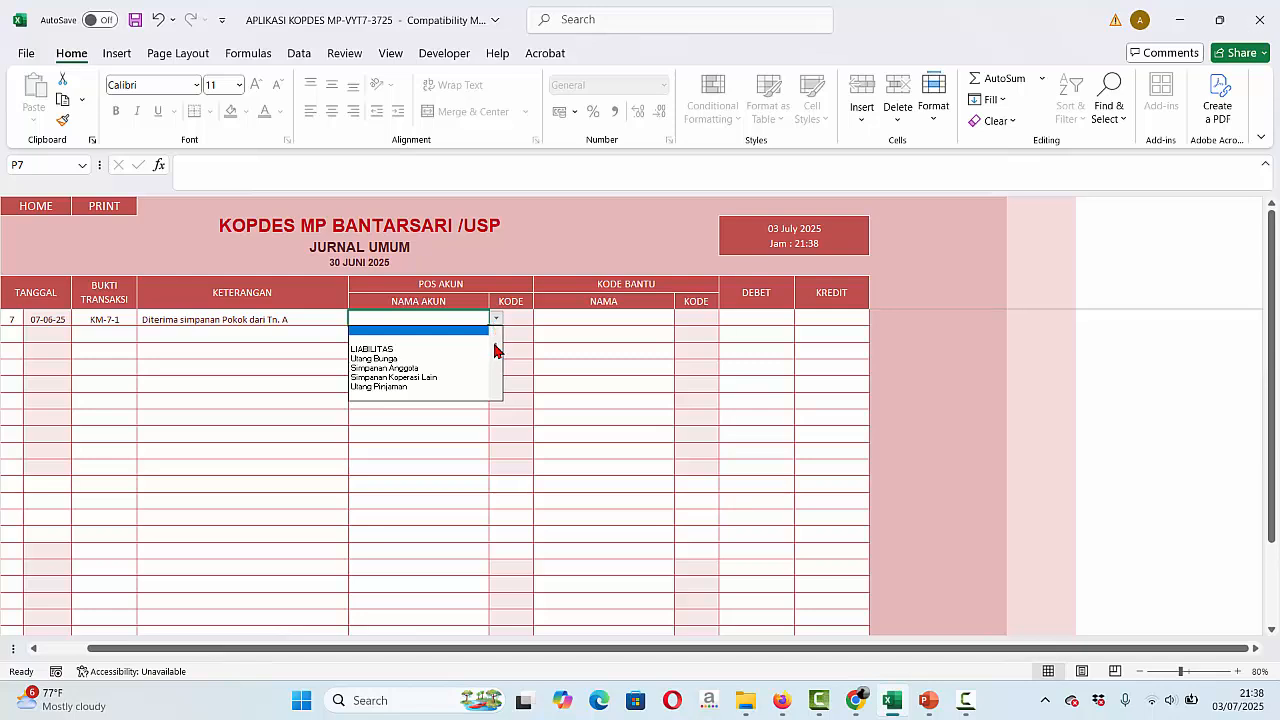
pyautogui.moveTo(497, 350); pyautogui.dragTo(499, 332)
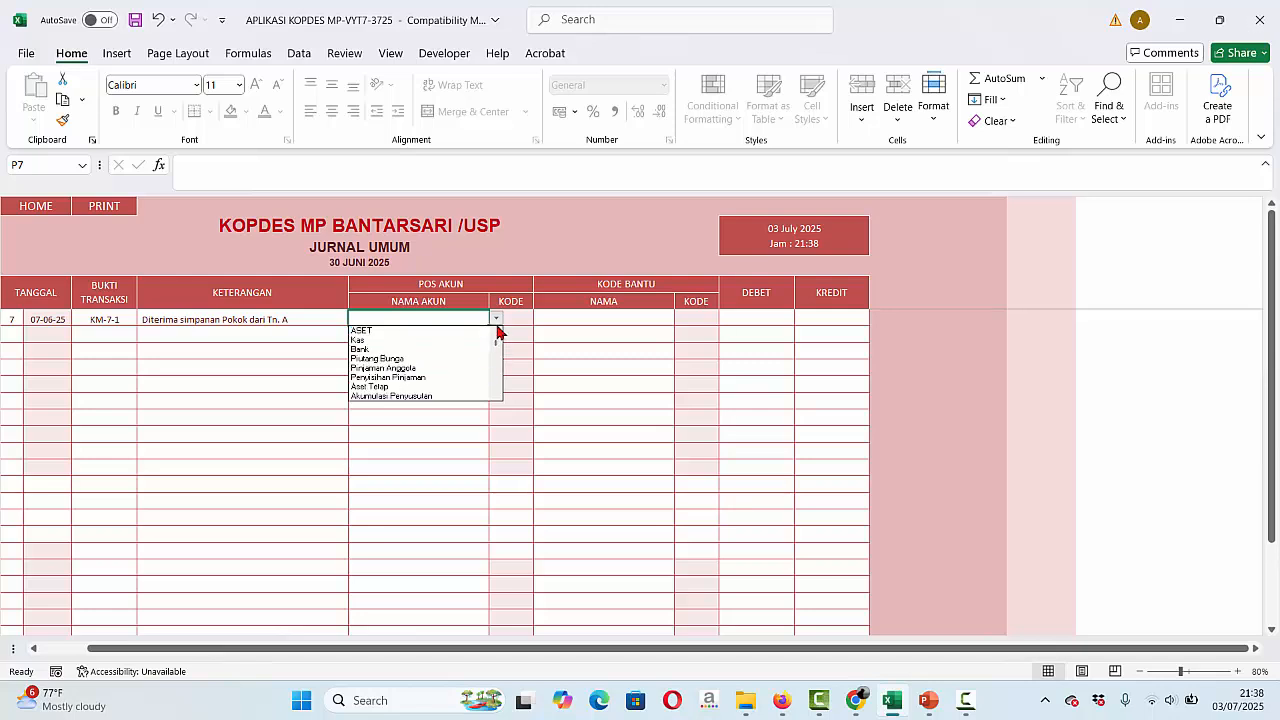
pyautogui.click(362, 341)
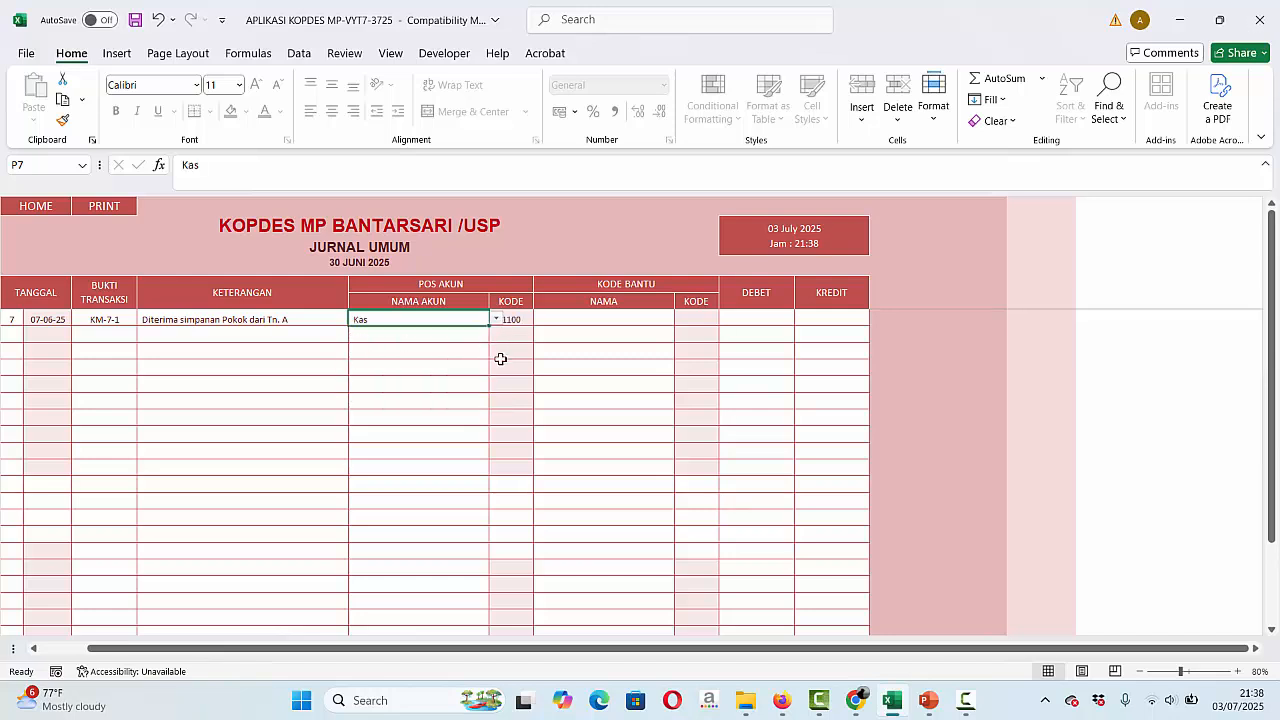
pyautogui.click(747, 319)
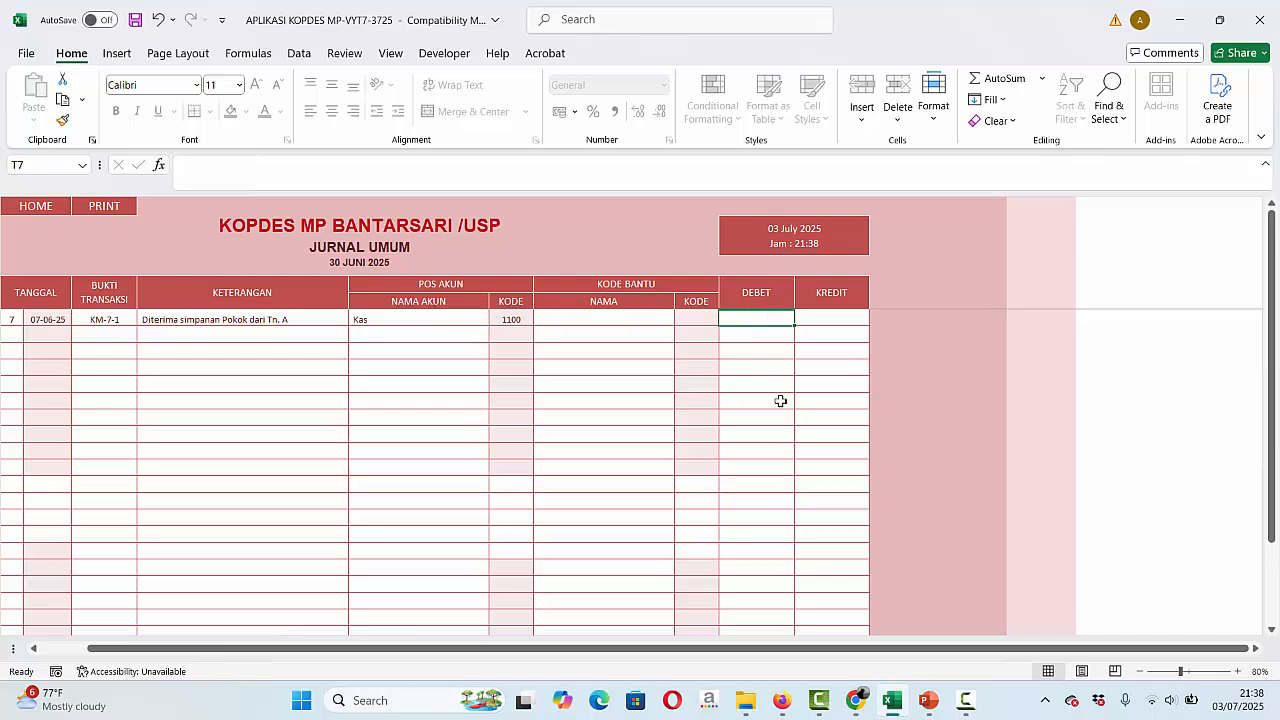
pyautogui.write('50')
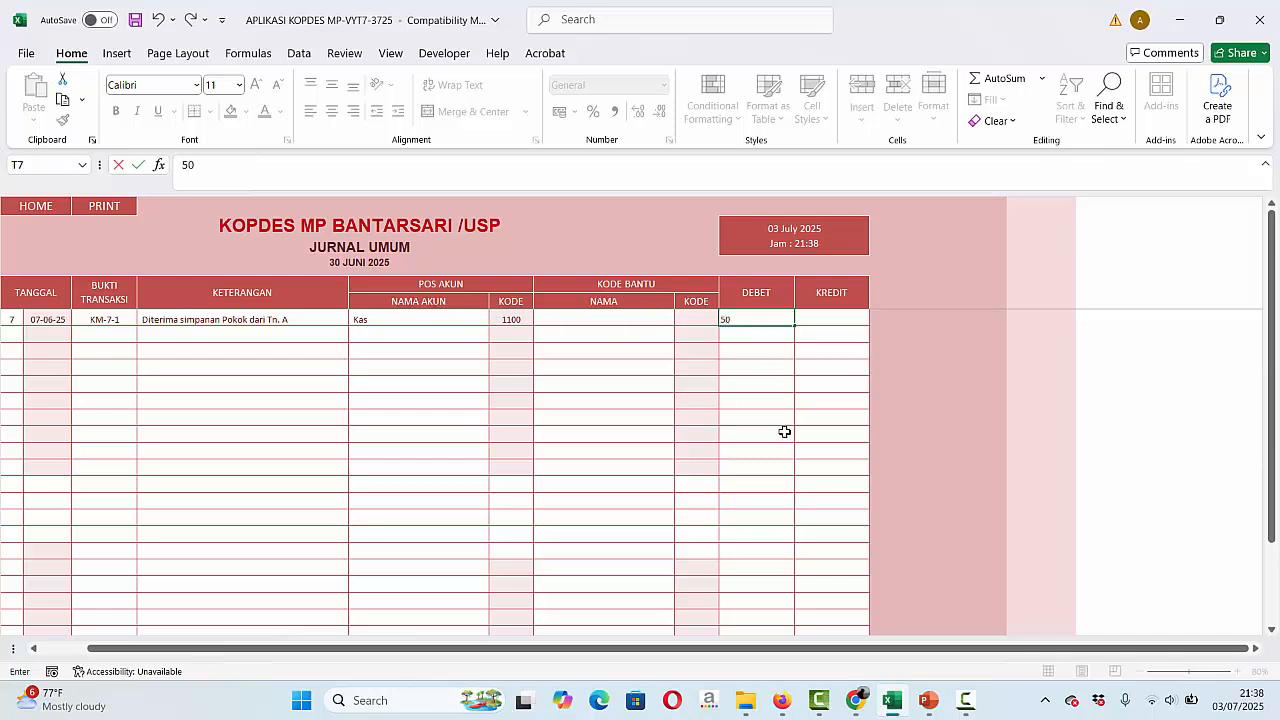
pyautogui.write('000000')
pyautogui.press('Return')
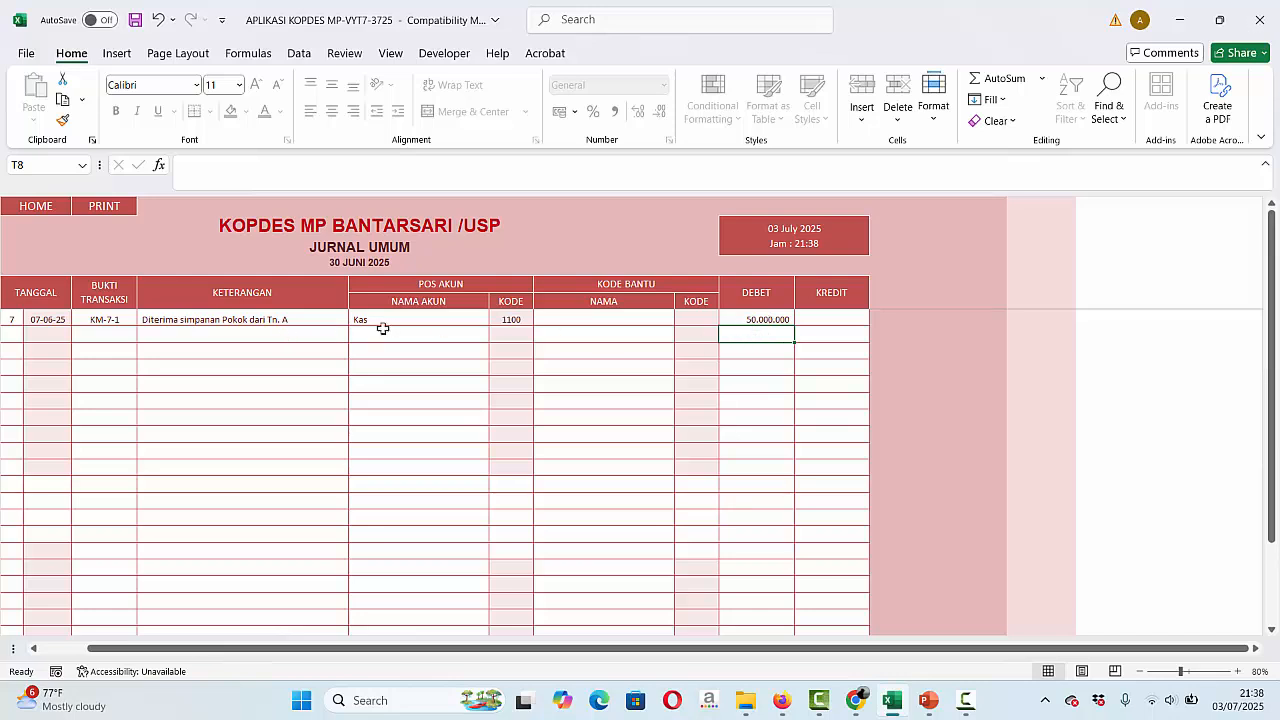
# Copy the first entry's KETERANGAN, "Diterima simpanan Pokok dari Tn. A", into the second journal row
pyautogui.click(274, 325)
pyautogui.hotkey('ctrl', 'c')
pyautogui.press('Down')
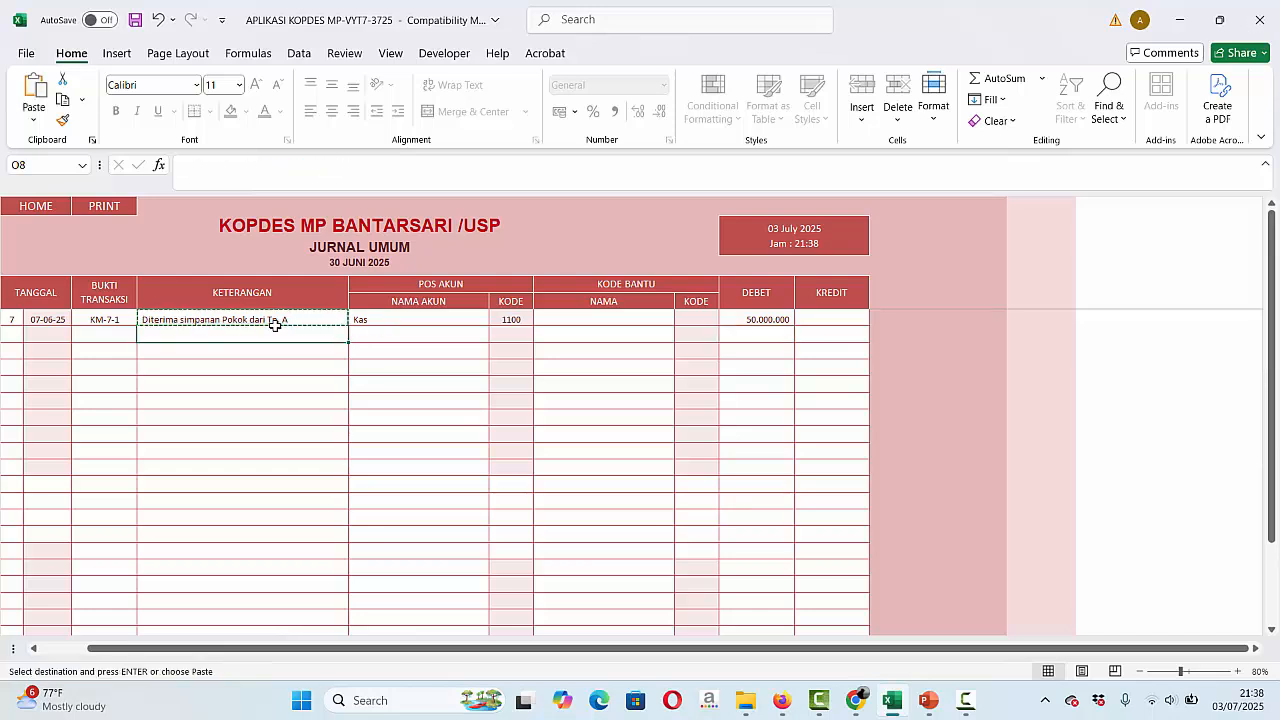
pyautogui.press('Return')
# Set the NAMA AKUN of the second journal row to Simpanan Pokok/ Modal Tetap
pyautogui.click(389, 336)
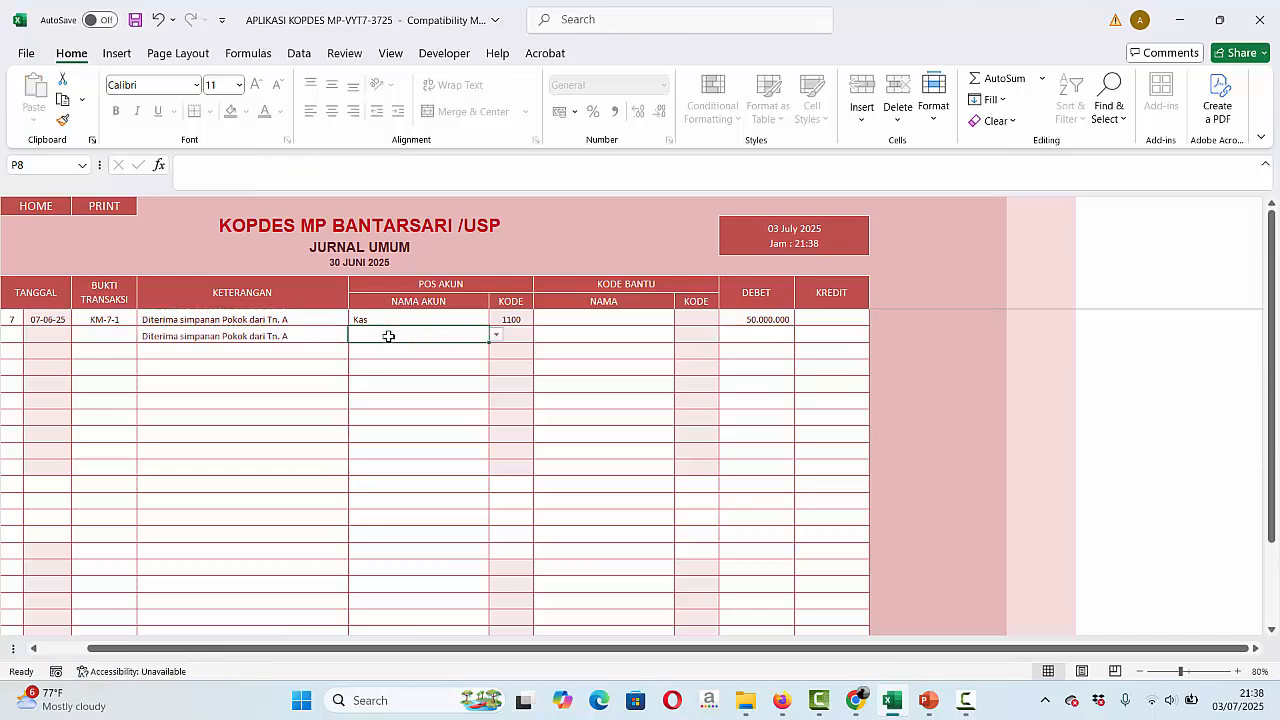
pyautogui.click(496, 337)
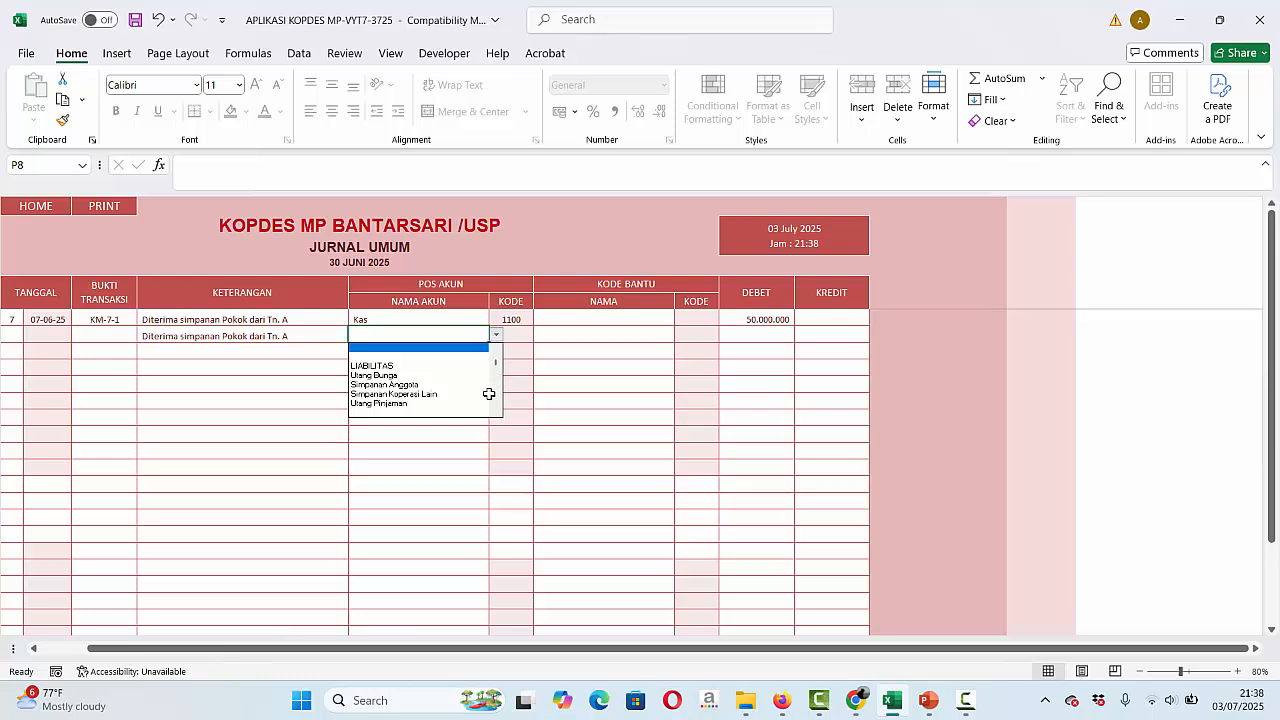
pyautogui.press('Up')
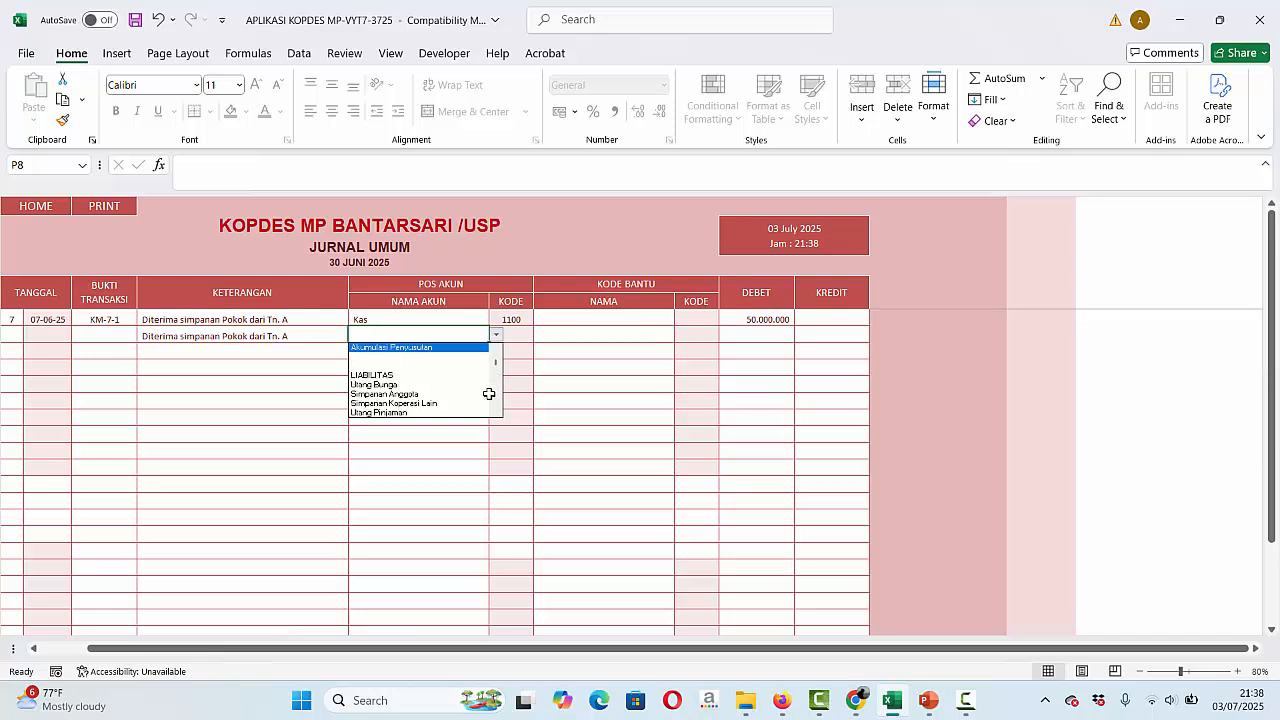
pyautogui.press('Down')
pyautogui.press('Down')
pyautogui.press('Down')
pyautogui.press('Down')
pyautogui.press('Down')
pyautogui.press('Down')
pyautogui.press('Down')
pyautogui.press('Down')
pyautogui.press('Down')
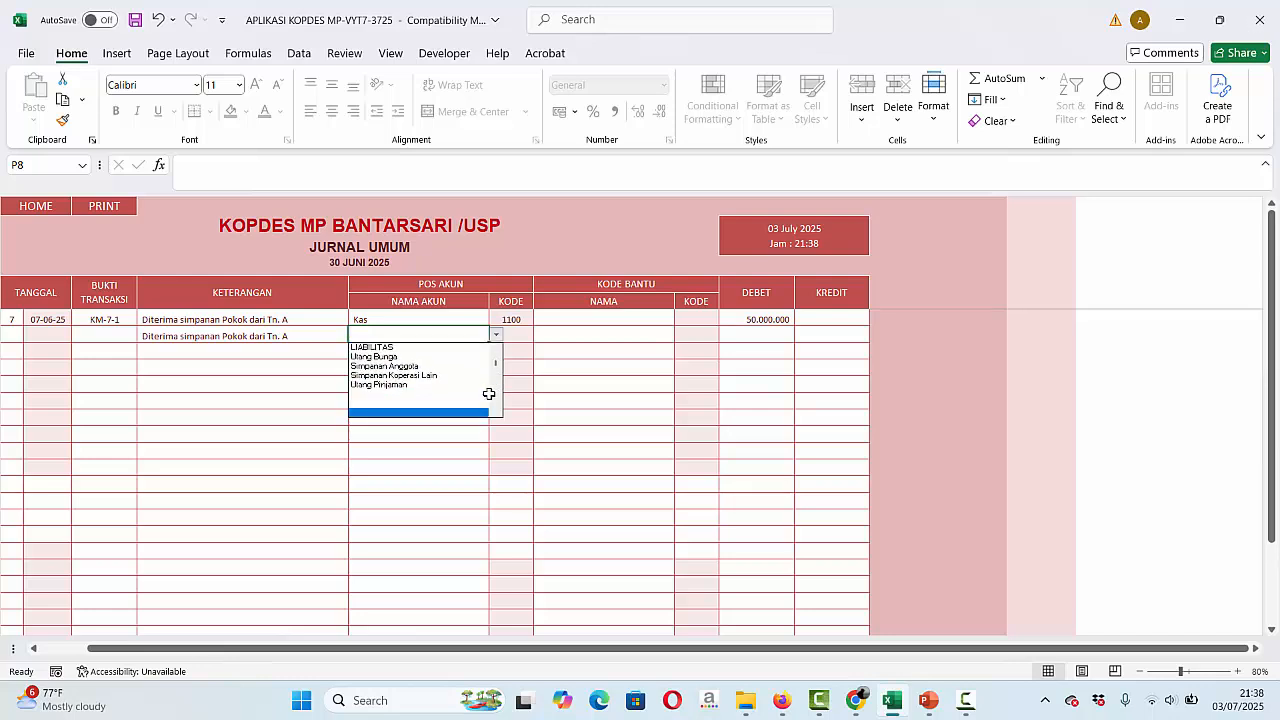
pyautogui.press('Down')
pyautogui.press('Down')
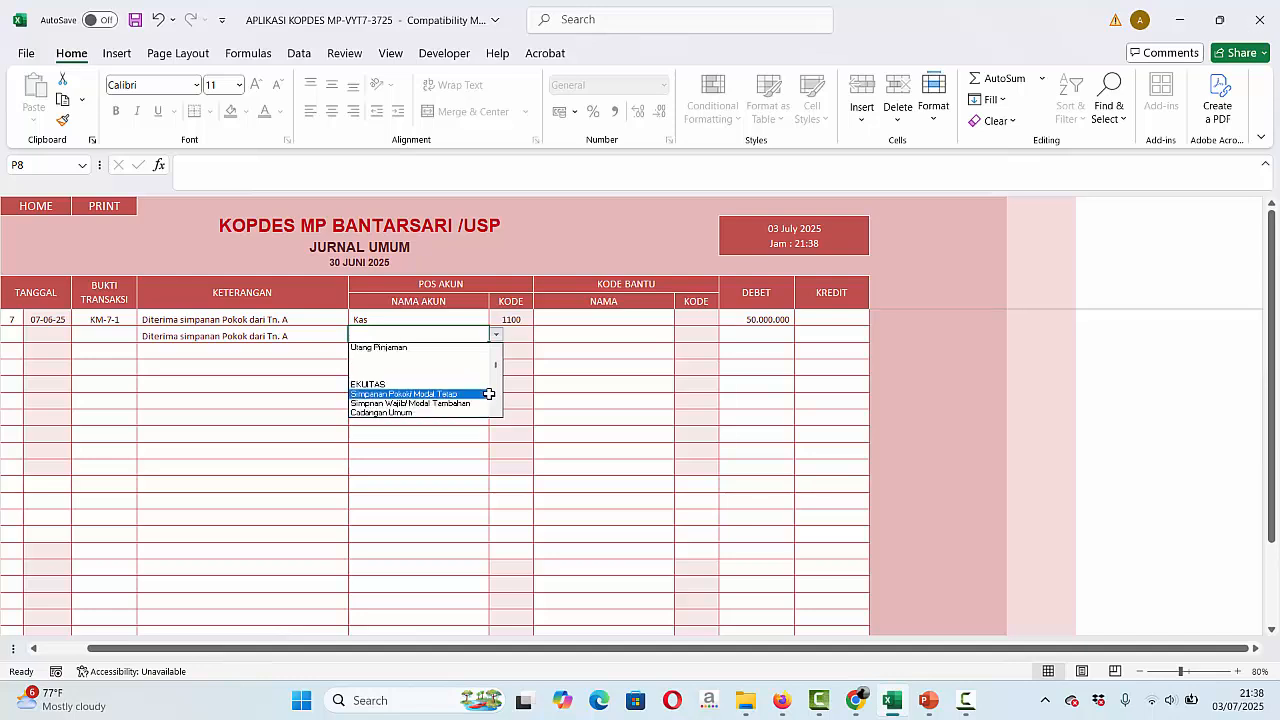
pyautogui.press('Return')
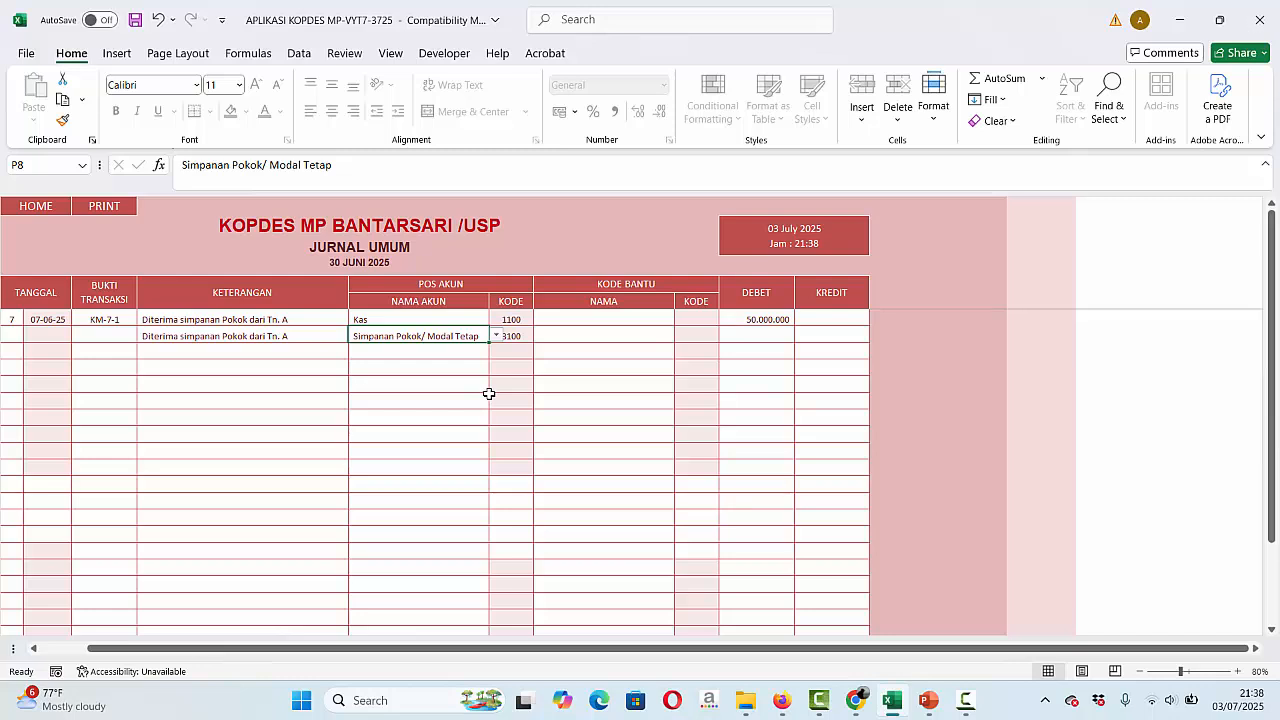
# Fill the second journal row's KREDIT with a formula referencing the DEBET amount of the first row
pyautogui.click(828, 337)
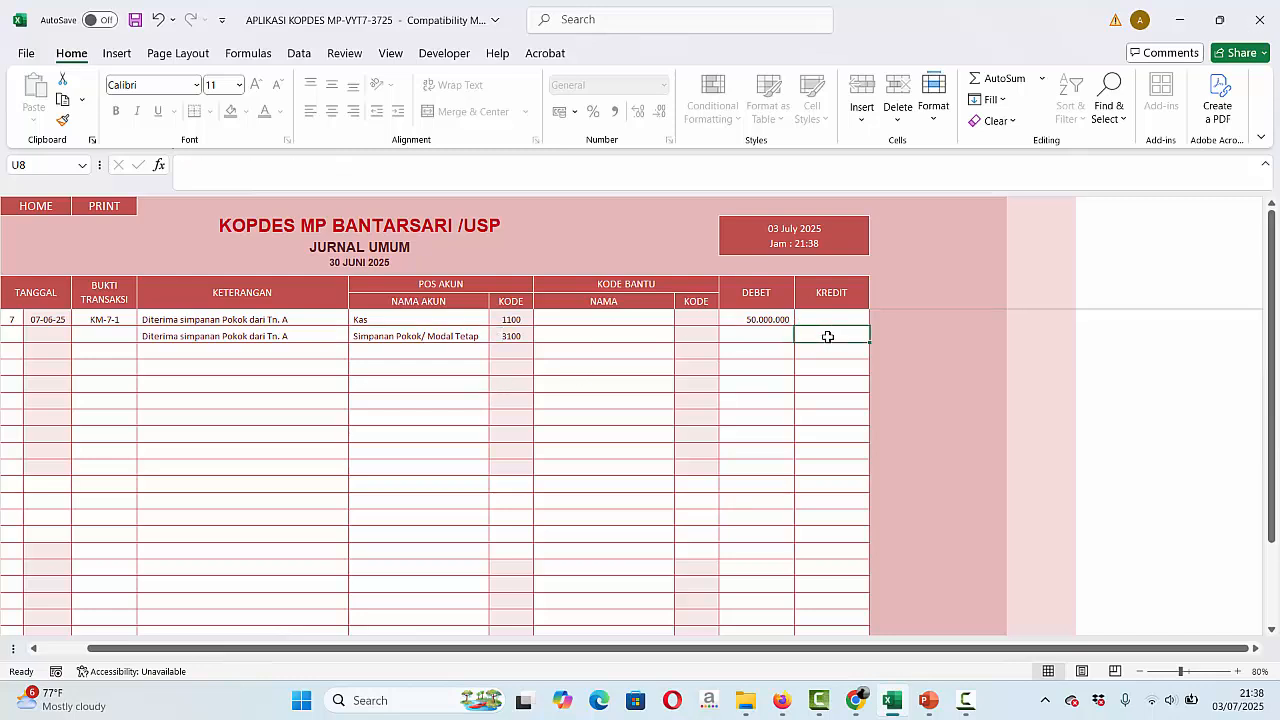
pyautogui.write('=')
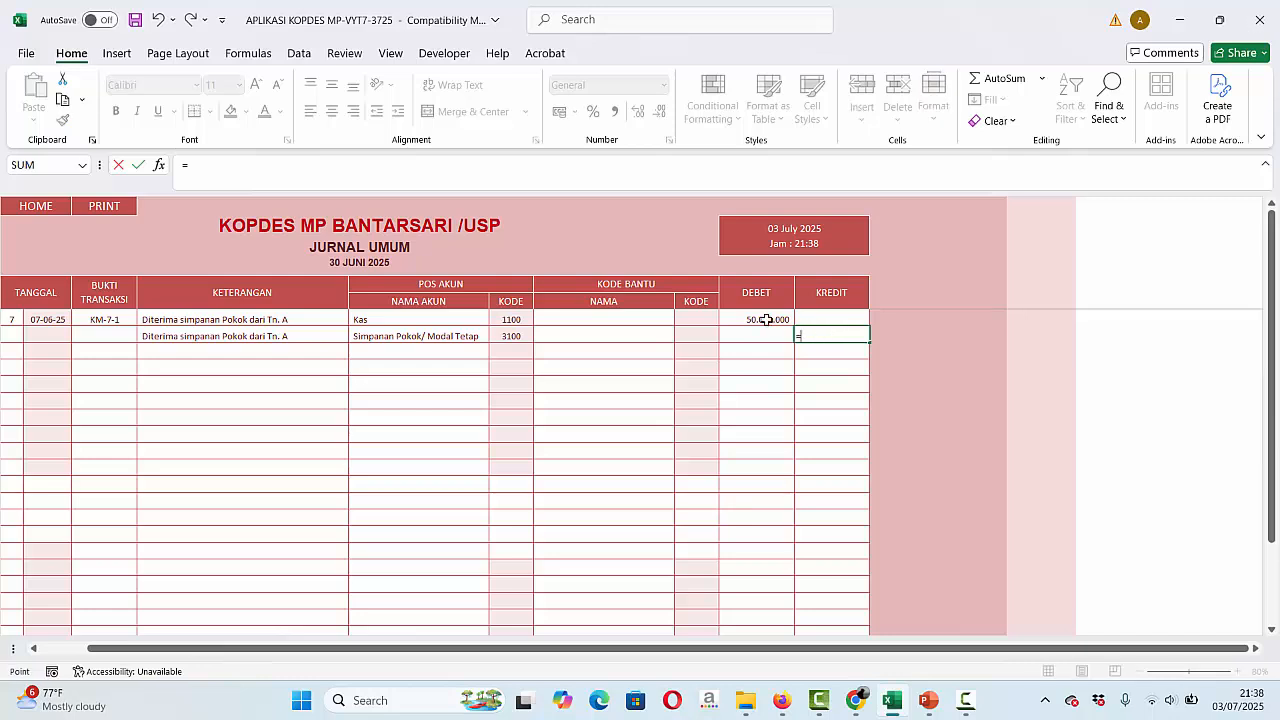
pyautogui.click(766, 319)
pyautogui.press('Return')
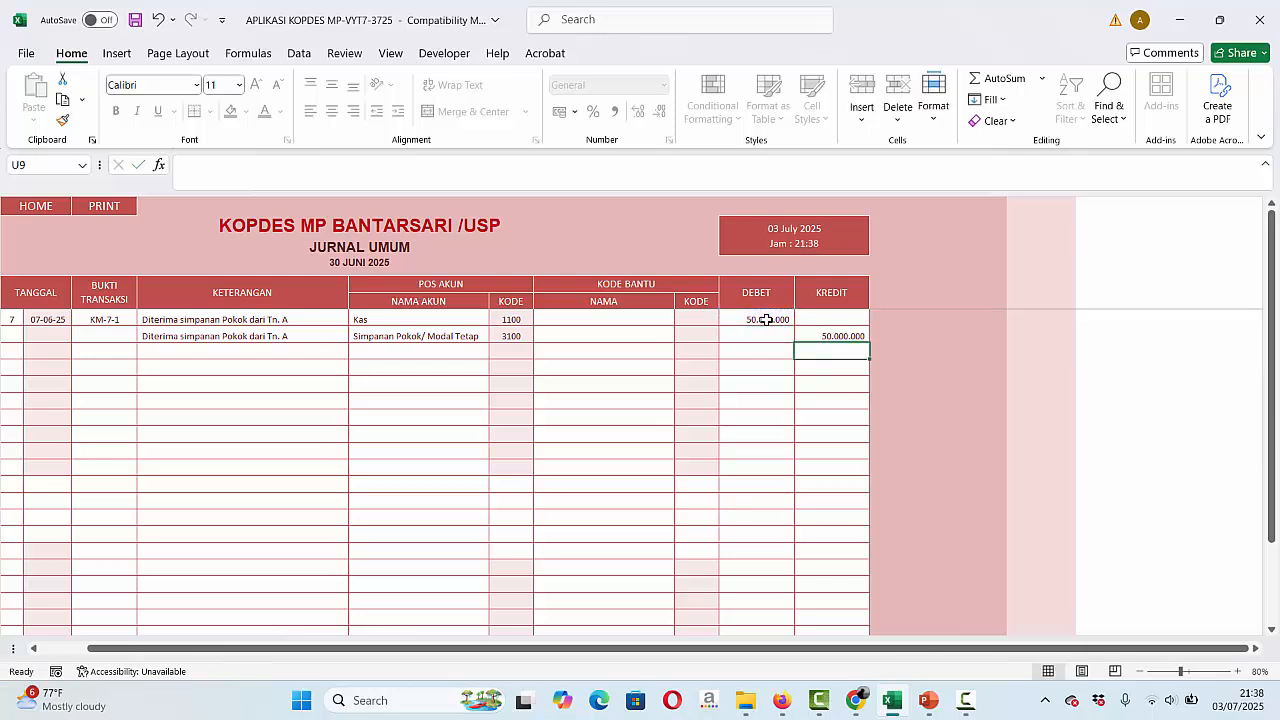
# Copy the first entry's day 7 and BUKTI TRANSAKSI KM-7-1 into the second journal row
pyautogui.click(7, 316)
pyautogui.hotkey('ctrl', 'c')
pyautogui.press('Down')
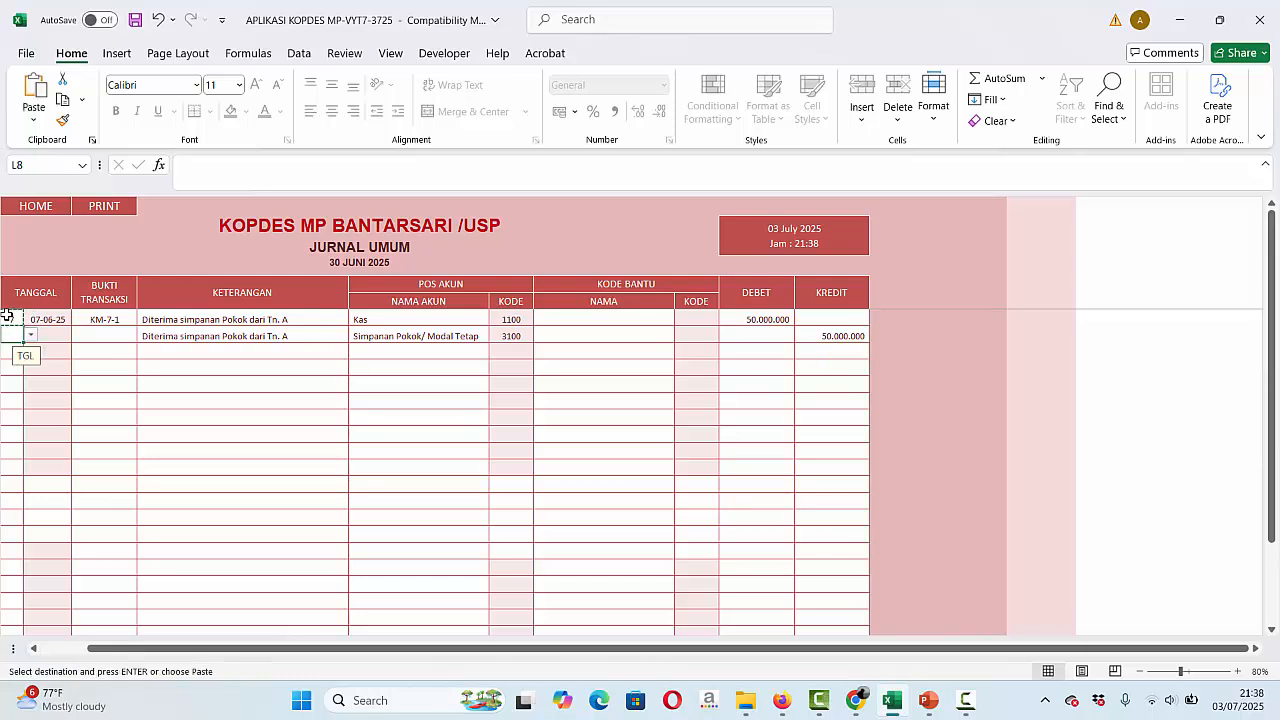
pyautogui.press('Return')
pyautogui.click(117, 321)
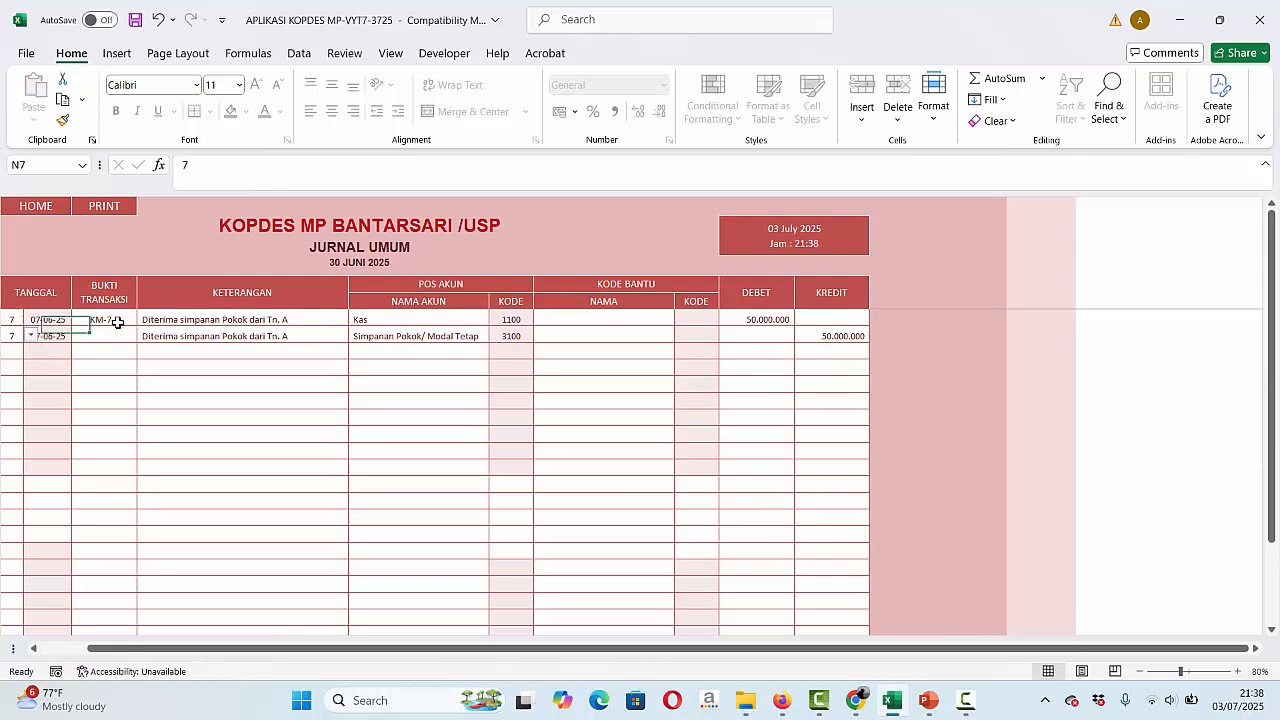
pyautogui.hotkey('ctrl', 'c')
pyautogui.press('Down')
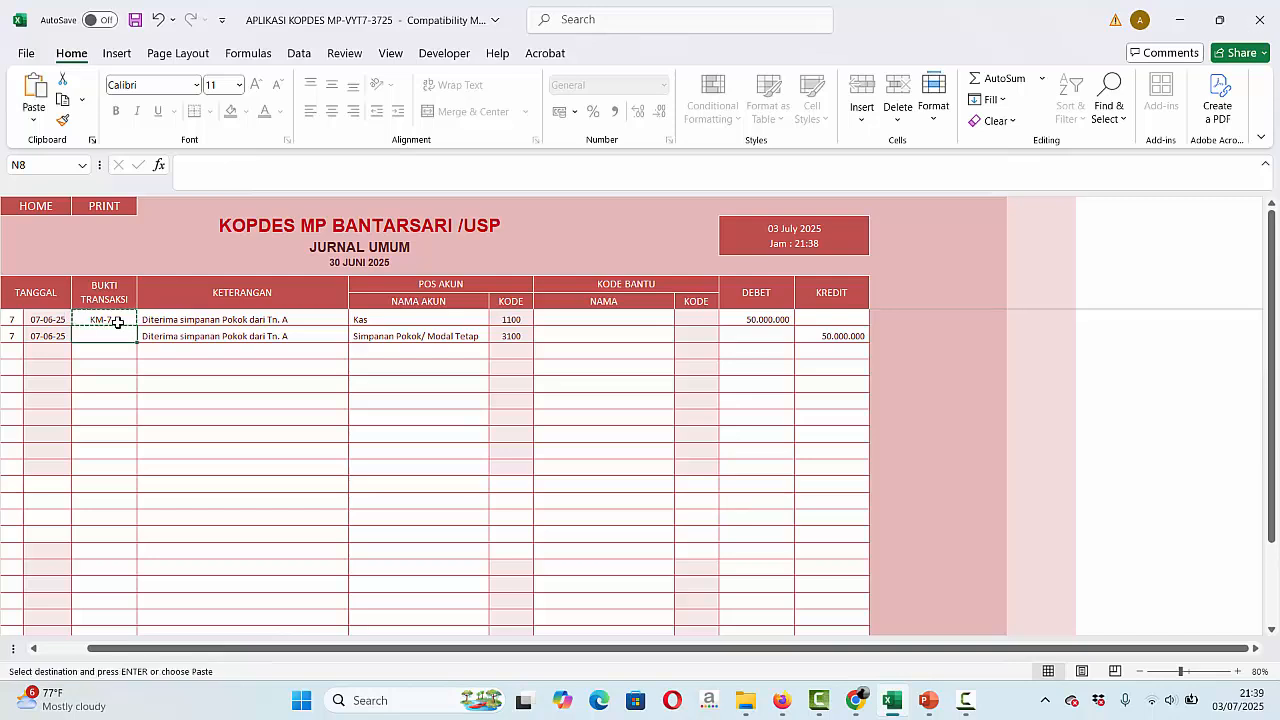
pyautogui.press('Return')
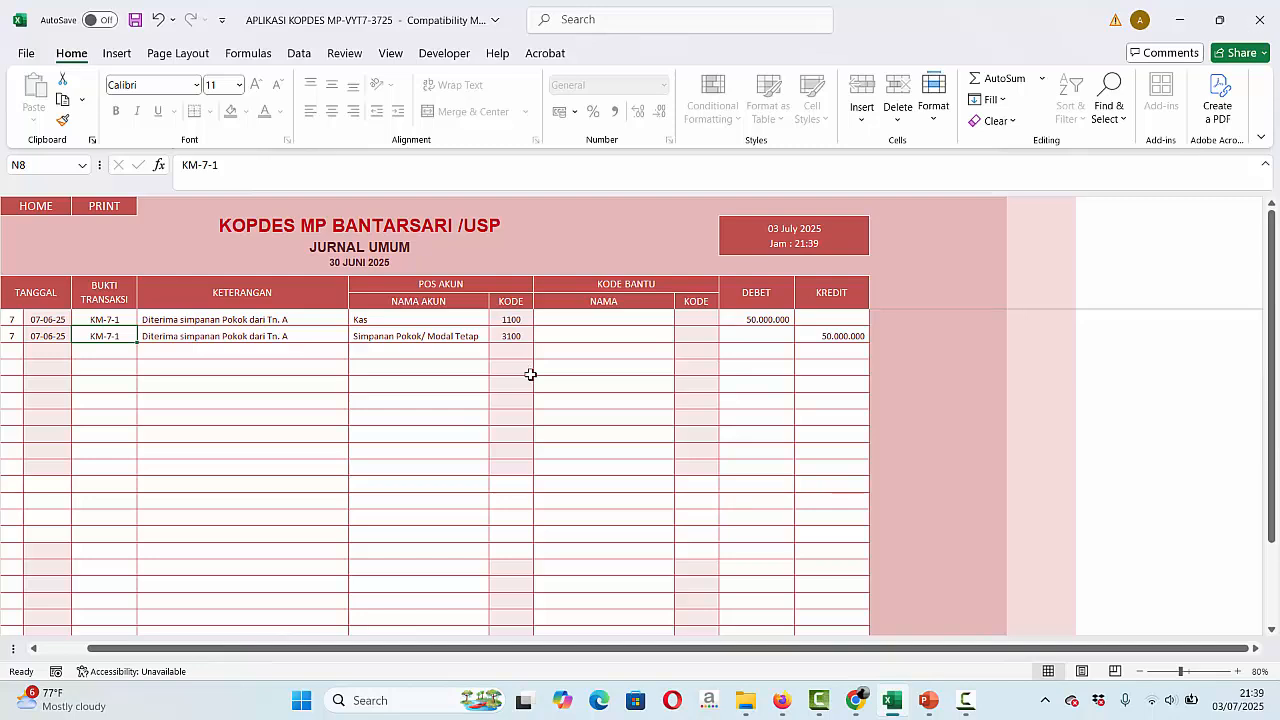
pyautogui.click(324, 412)
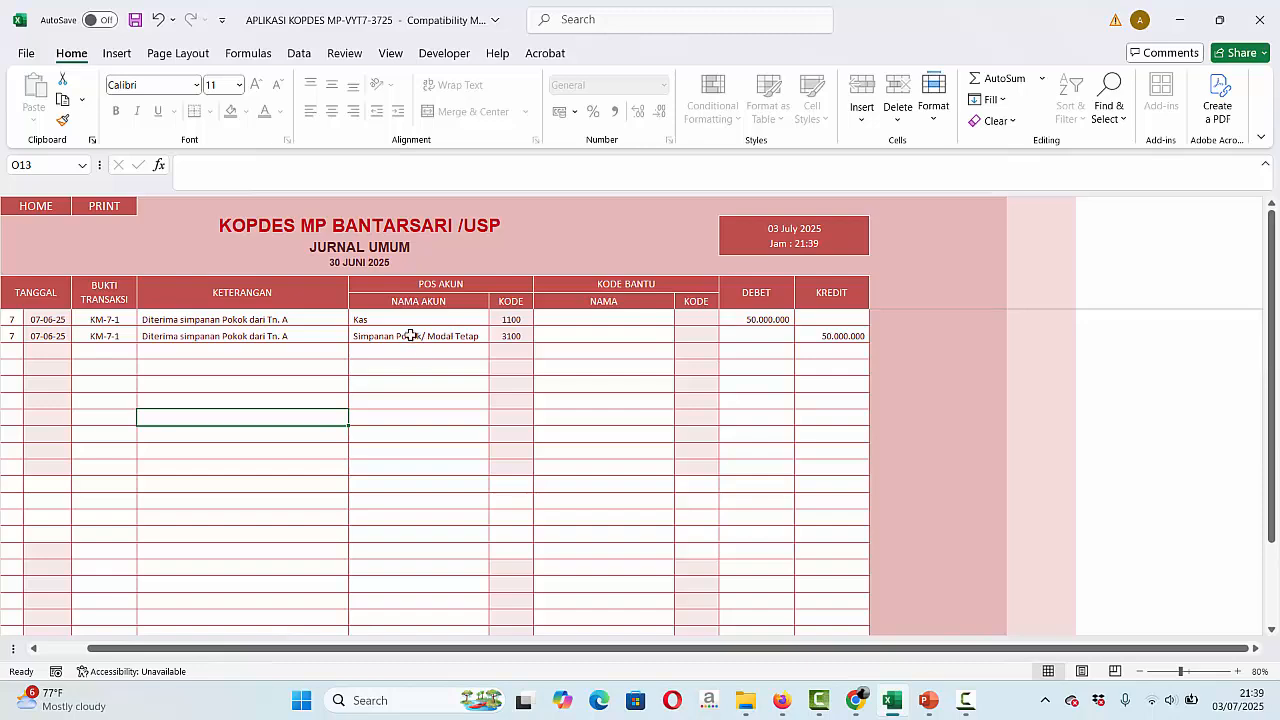
# View the Simpanan Pokok/ Modal Tetap account in the BUKU BESAR sheet, starting from and returning to the main menu
pyautogui.click(40, 207)
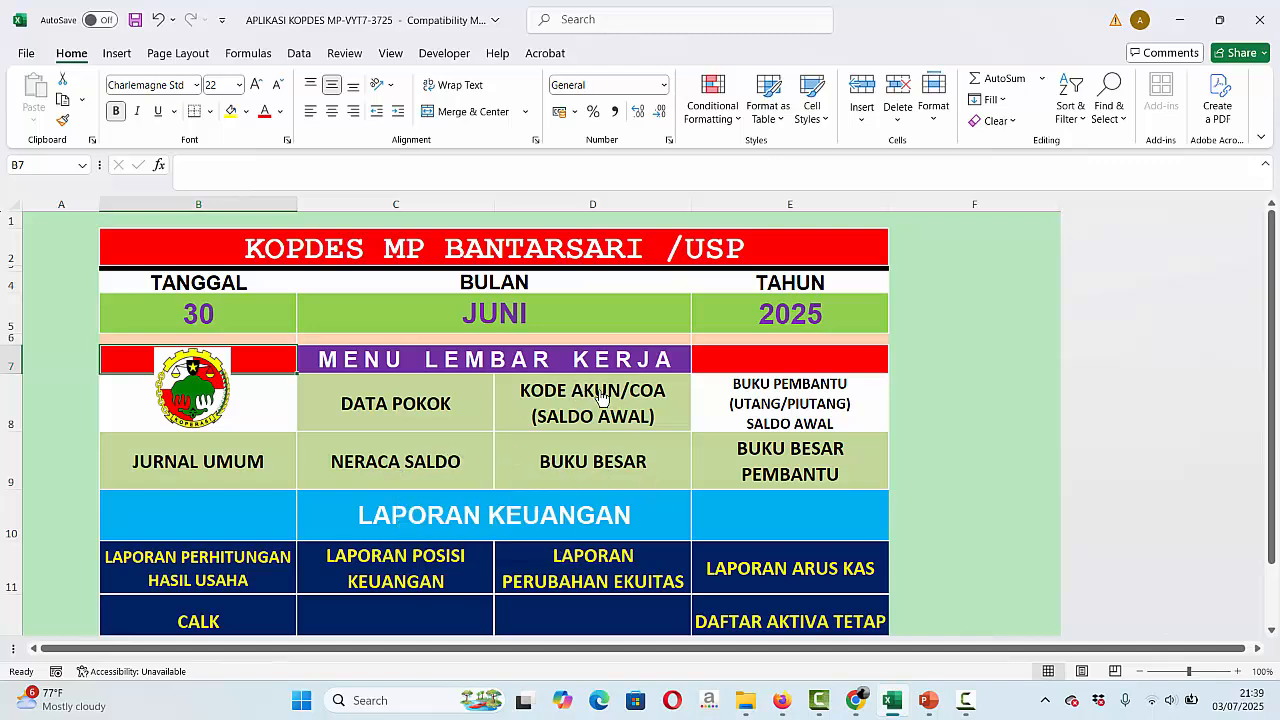
pyautogui.click(598, 466)
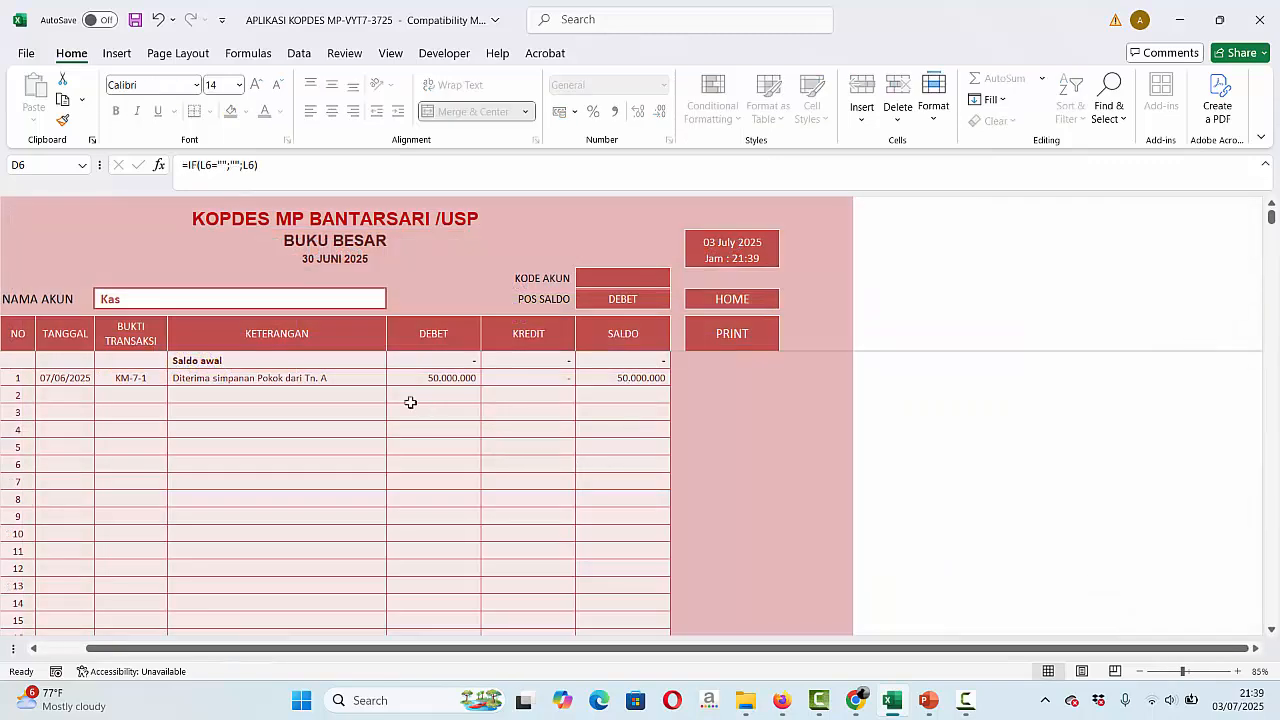
pyautogui.click(361, 298)
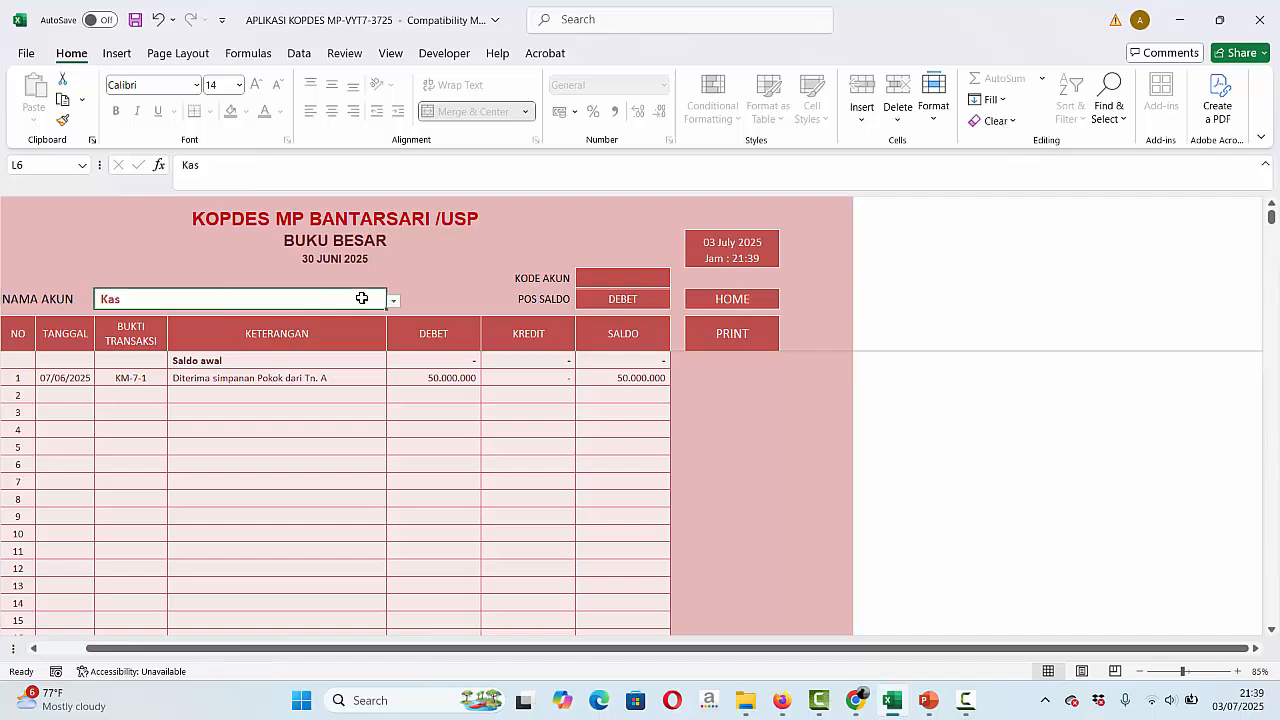
pyautogui.click(394, 302)
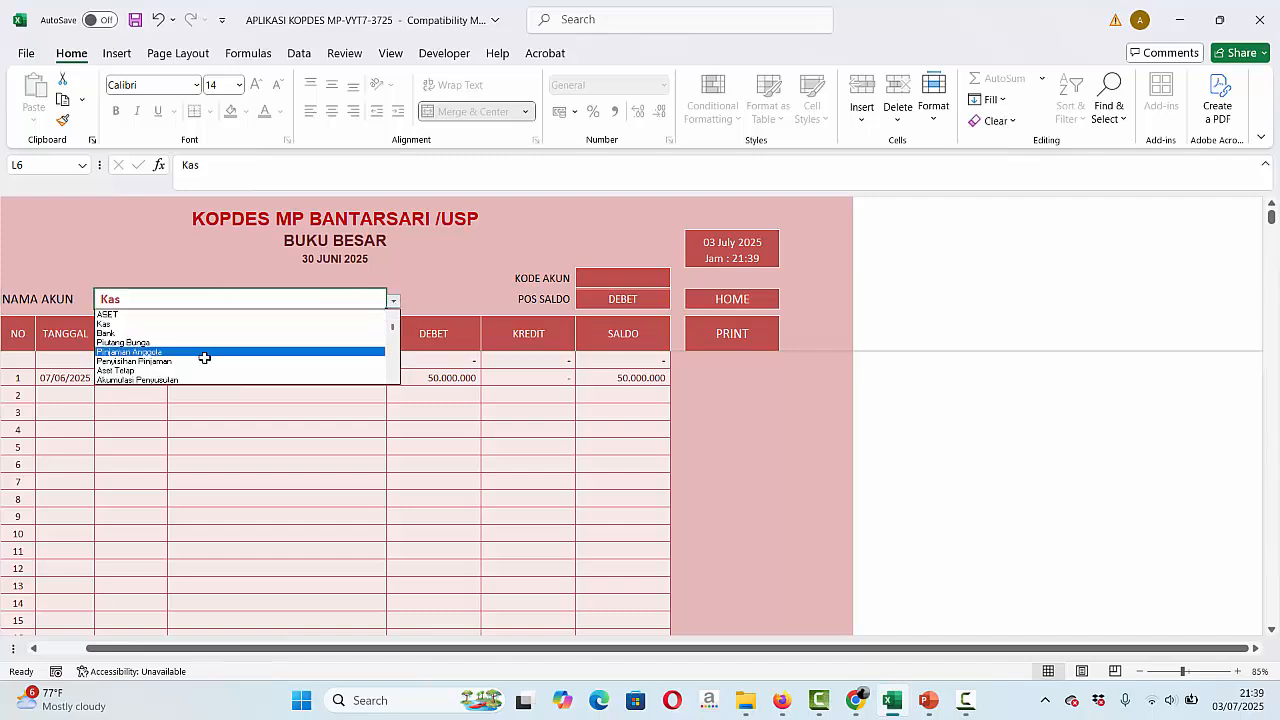
pyautogui.press('Down')
pyautogui.press('Down')
pyautogui.press('Down')
pyautogui.press('Down')
pyautogui.press('Down')
pyautogui.press('Down')
pyautogui.press('Down')
pyautogui.press('Down')
pyautogui.press('Down')
pyautogui.press('Down')
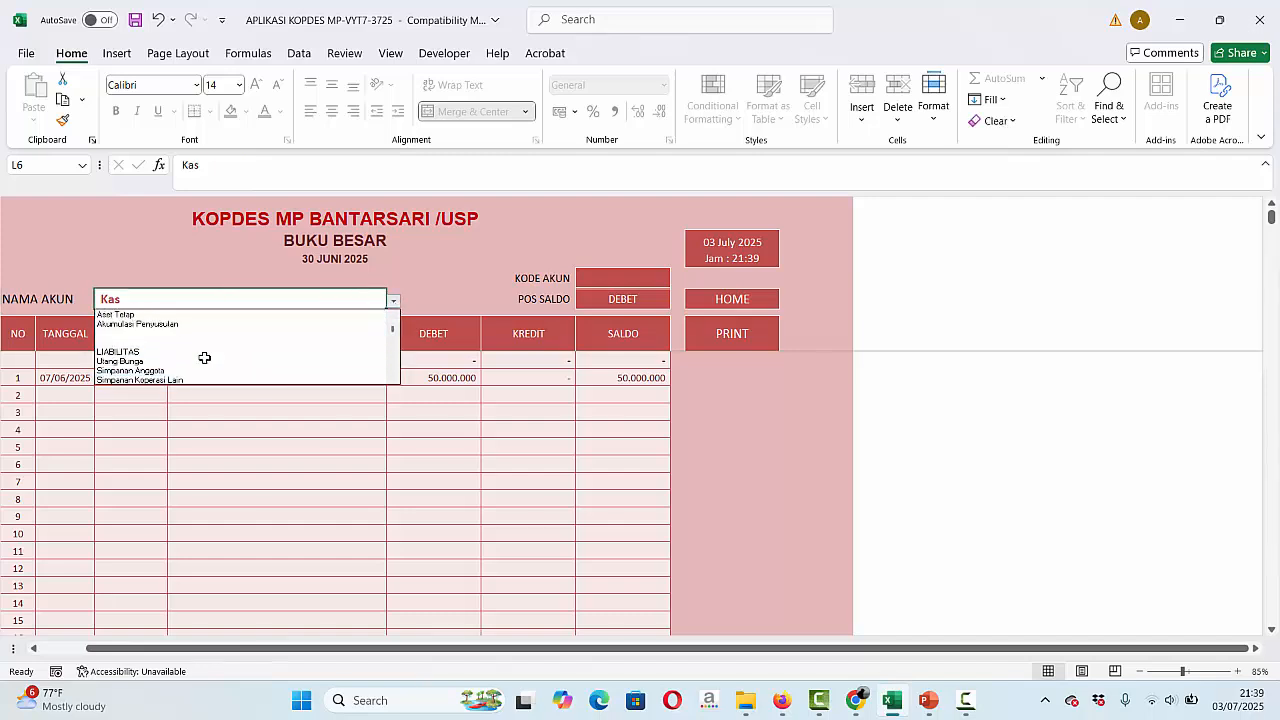
pyautogui.scroll(-2, 204, 357)
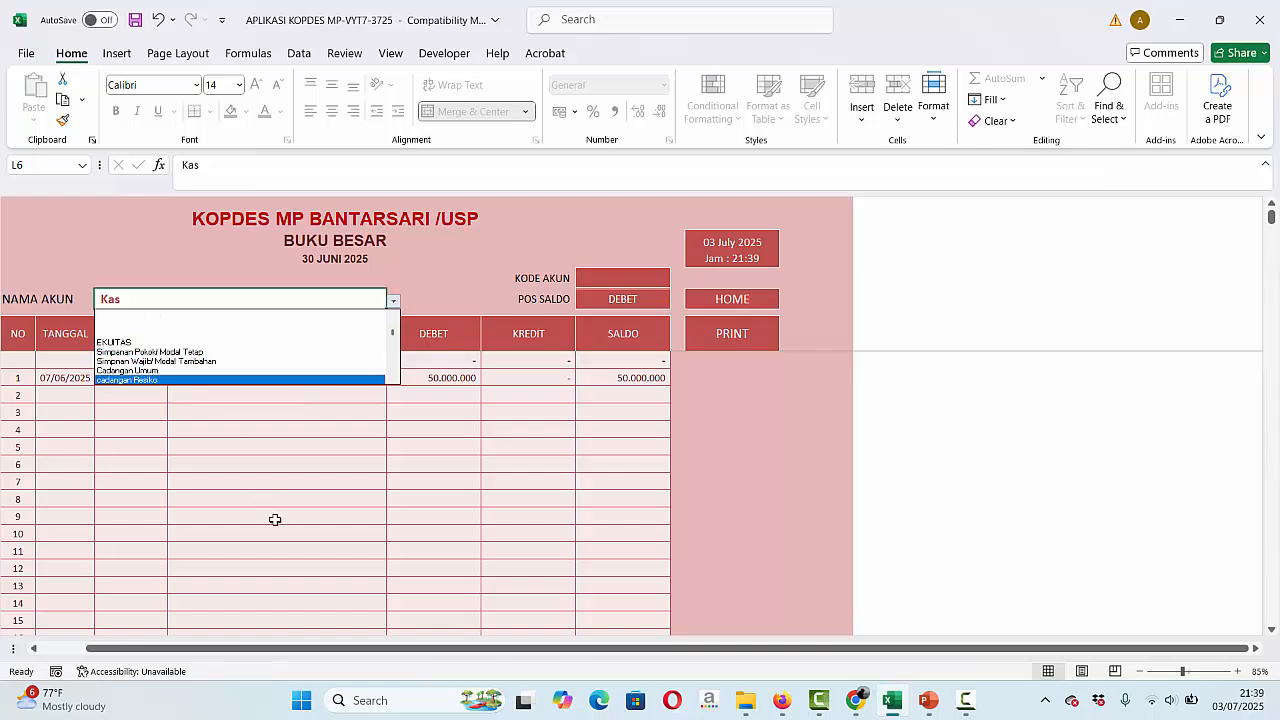
pyautogui.click(207, 353)
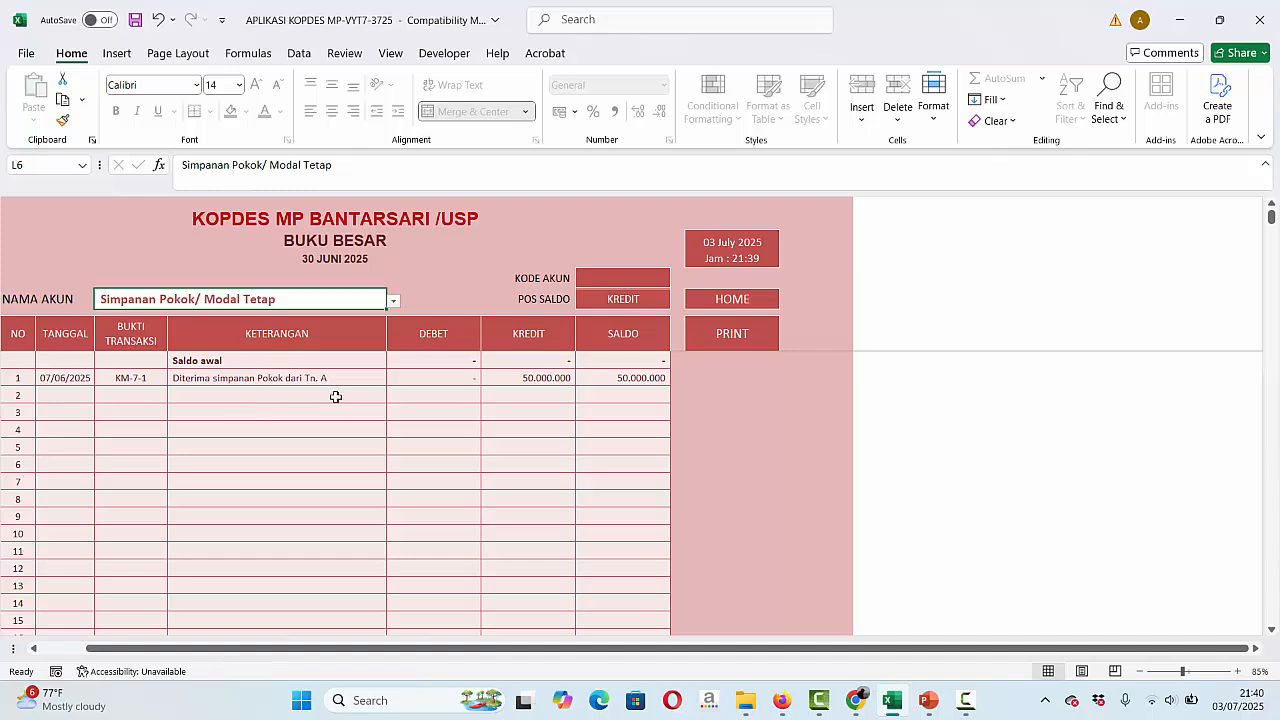
pyautogui.click(512, 479)
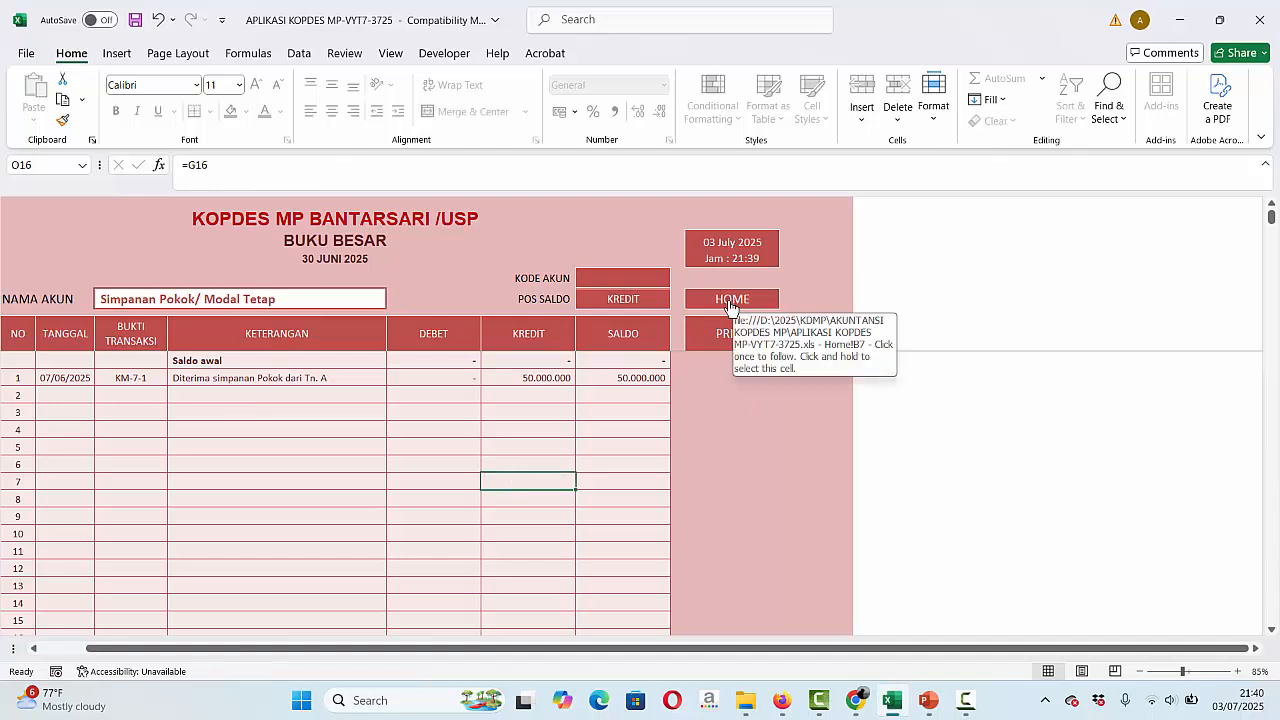
pyautogui.click(730, 302)
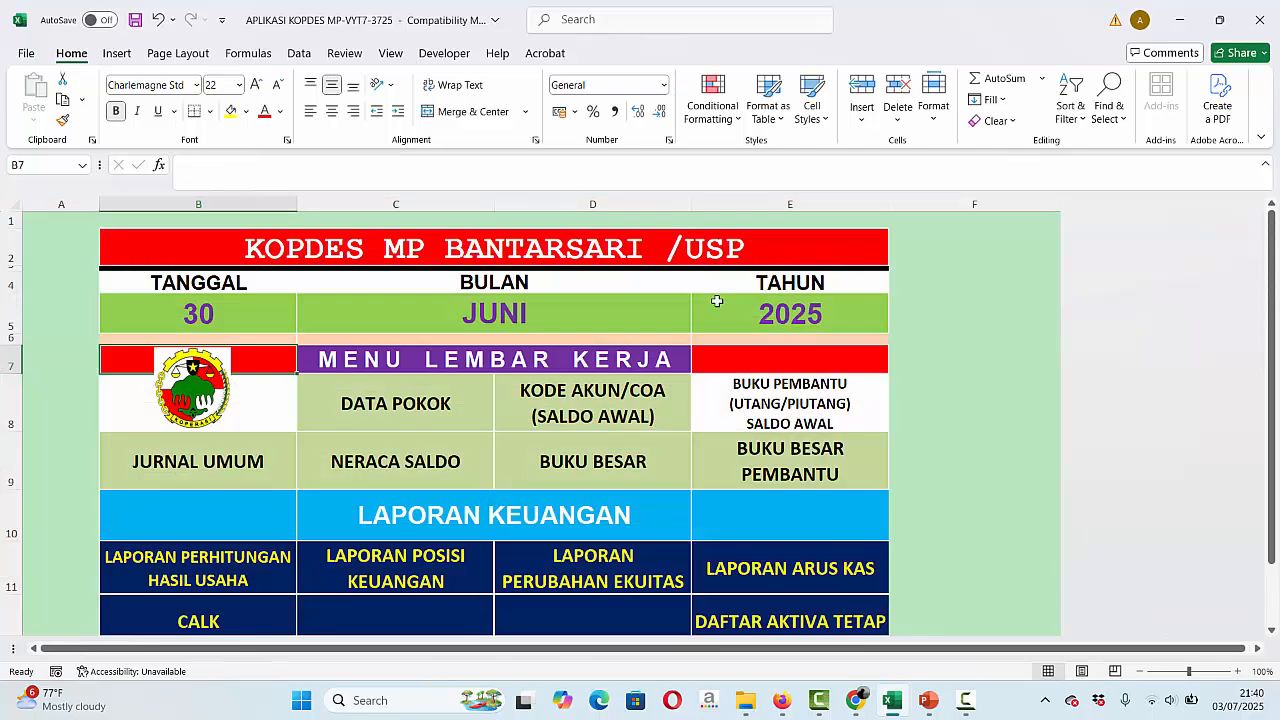